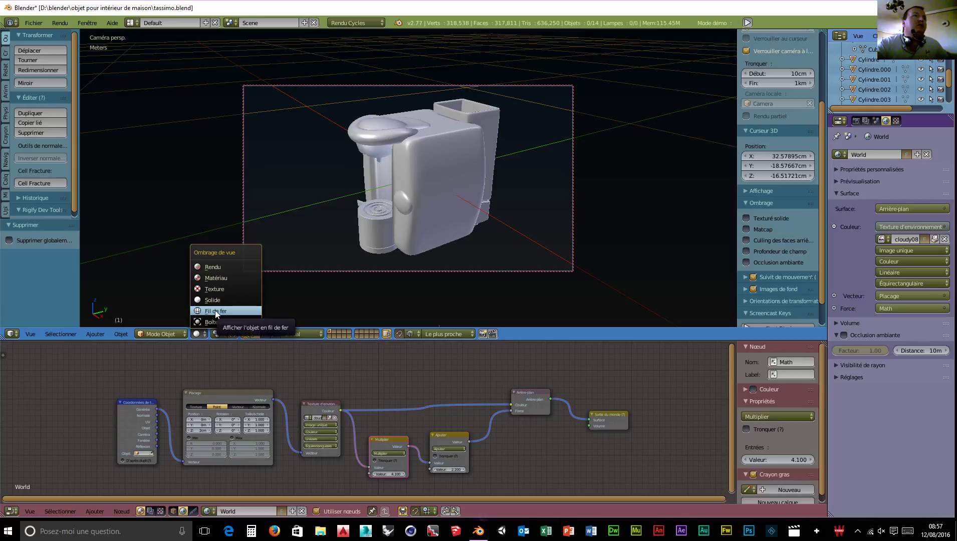
- Display the coffee machine in wireframe and start the Screencast Keys display
{"action": "left_click", "coordinate": [215, 311]}
{"action": "scroll", "coordinate": [483, 284], "scroll_direction": "up", "scroll_amount": 6}
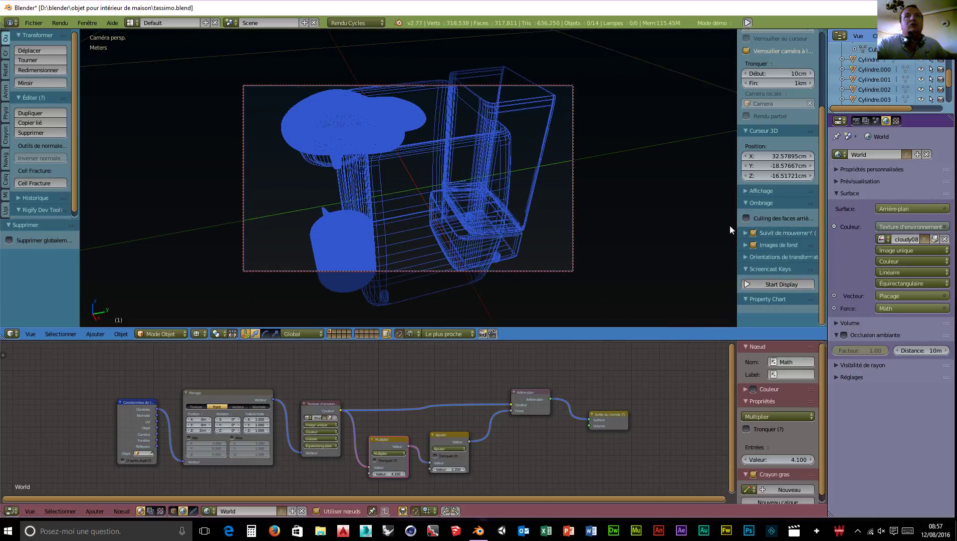
{"action": "middle_click_drag", "start_coordinate": [703, 201], "coordinate": [587, 193]}
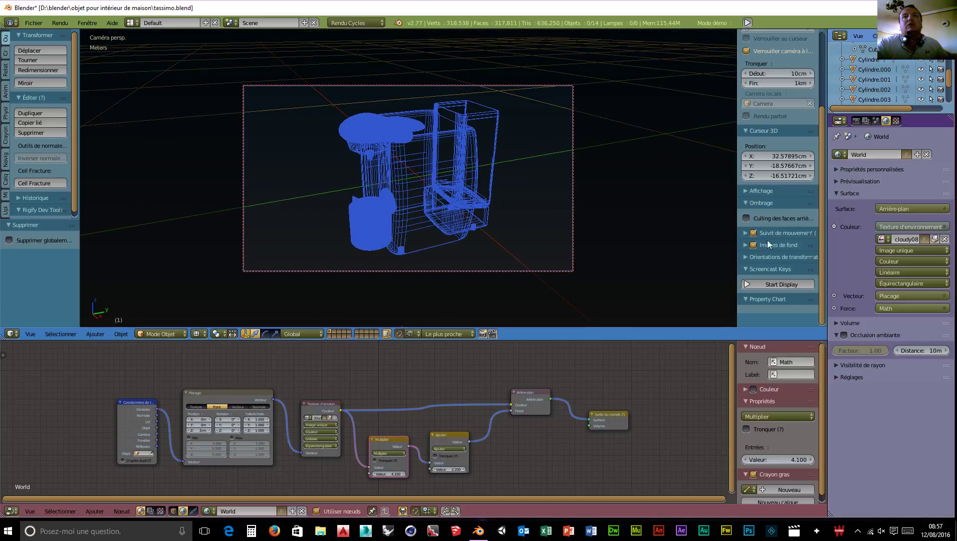
{"action": "left_click", "coordinate": [757, 285]}
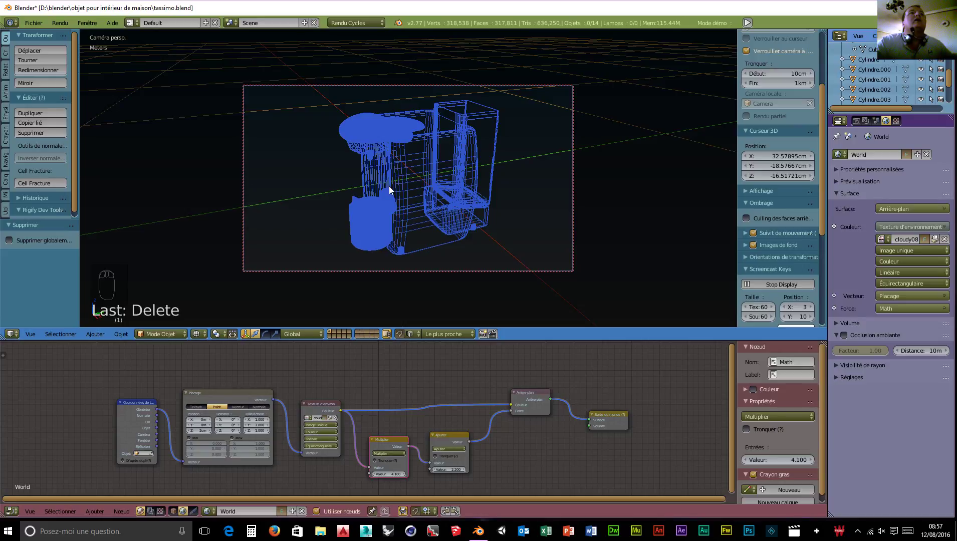
- Turn off the option that locks the camera to the view
{"action": "mouse_move", "coordinate": [482, 213]}
{"action": "middle_mouse_down"}
{"action": "mouse_move", "coordinate": [511, 178]}
{"action": "mouse_move", "coordinate": [414, 181]}
{"action": "mouse_move", "coordinate": [391, 218]}
{"action": "mouse_move", "coordinate": [484, 209]}
{"action": "middle_mouse_up"}
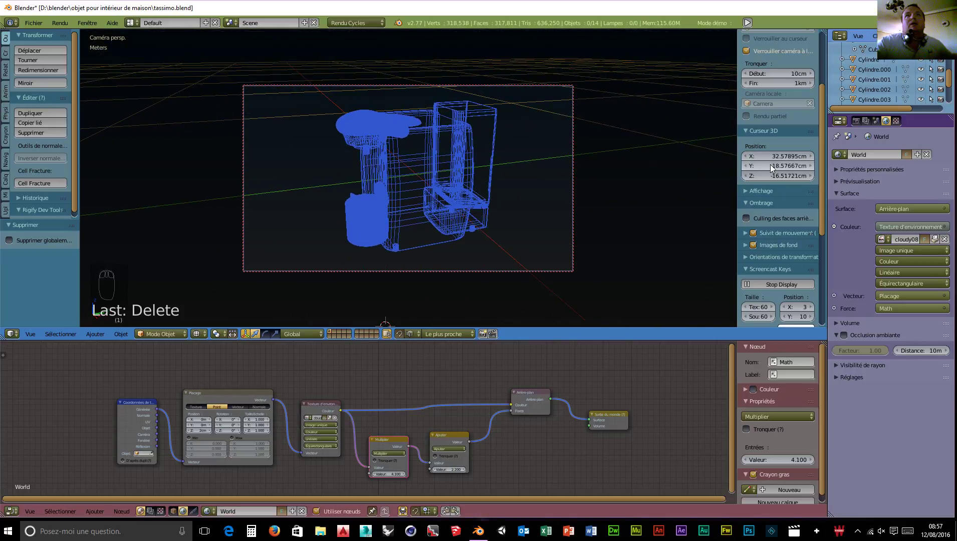
{"action": "scroll", "coordinate": [763, 206], "scroll_direction": "up", "scroll_amount": 5}
{"action": "left_click", "coordinate": [746, 150]}
- Leave the camera view and hide the camera from the viewport, working in the right orthographic view
{"action": "middle_click_drag", "start_coordinate": [464, 234], "coordinate": [398, 238]}
{"action": "scroll", "coordinate": [398, 238], "scroll_direction": "up", "scroll_amount": 5}
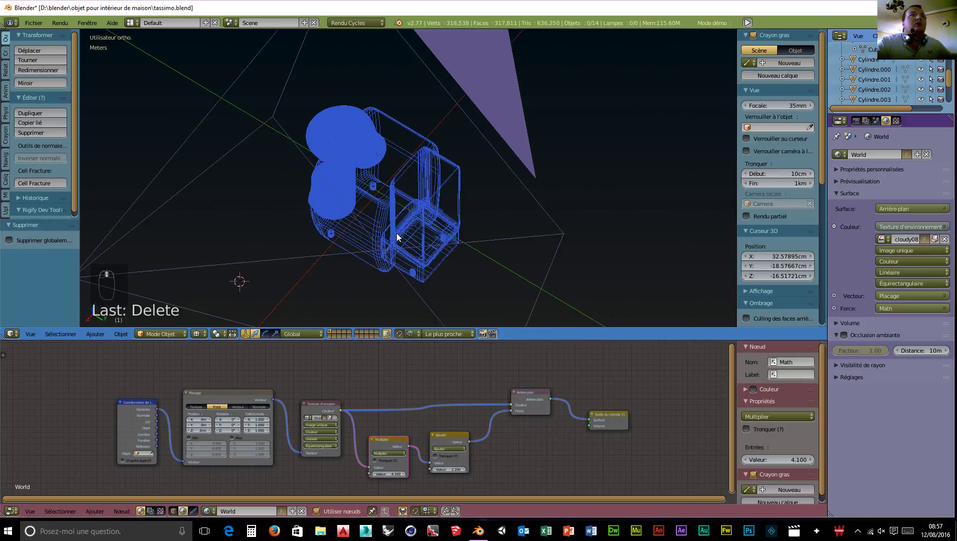
{"action": "scroll", "coordinate": [398, 235], "scroll_direction": "up", "scroll_amount": 4}
{"action": "scroll", "coordinate": [396, 233], "scroll_direction": "down", "scroll_amount": 4}
{"action": "scroll", "coordinate": [396, 233], "scroll_direction": "up", "scroll_amount": 2}
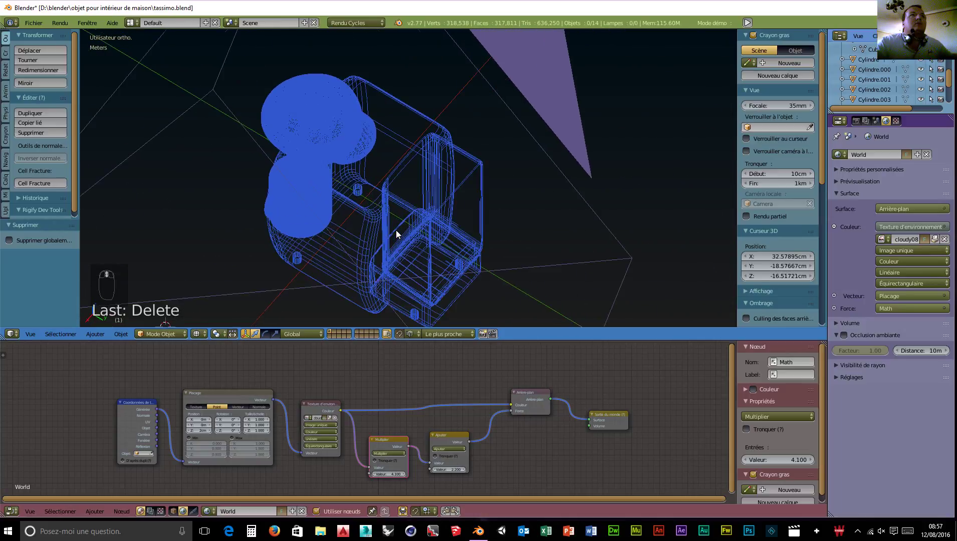
{"action": "middle_click_drag", "start_coordinate": [396, 246], "coordinate": [439, 199]}
{"action": "middle_click_drag", "start_coordinate": [469, 109], "coordinate": [507, 119]}
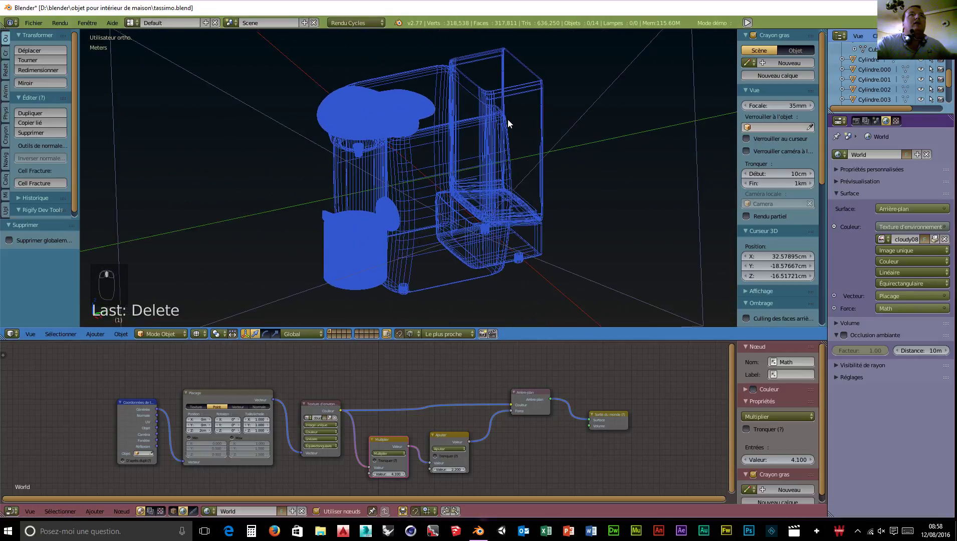
{"action": "right_click", "coordinate": [507, 118]}
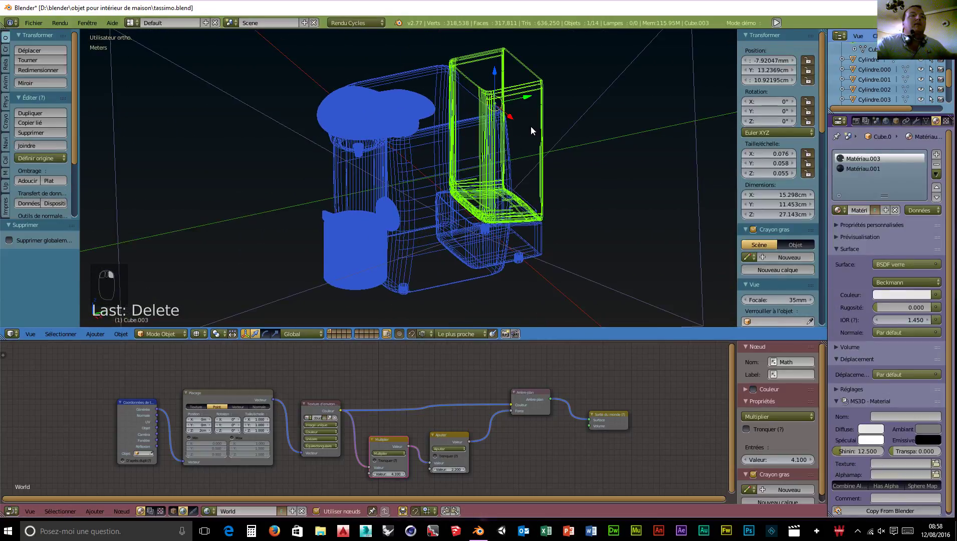
{"action": "middle_click_drag", "start_coordinate": [551, 149], "coordinate": [409, 136]}
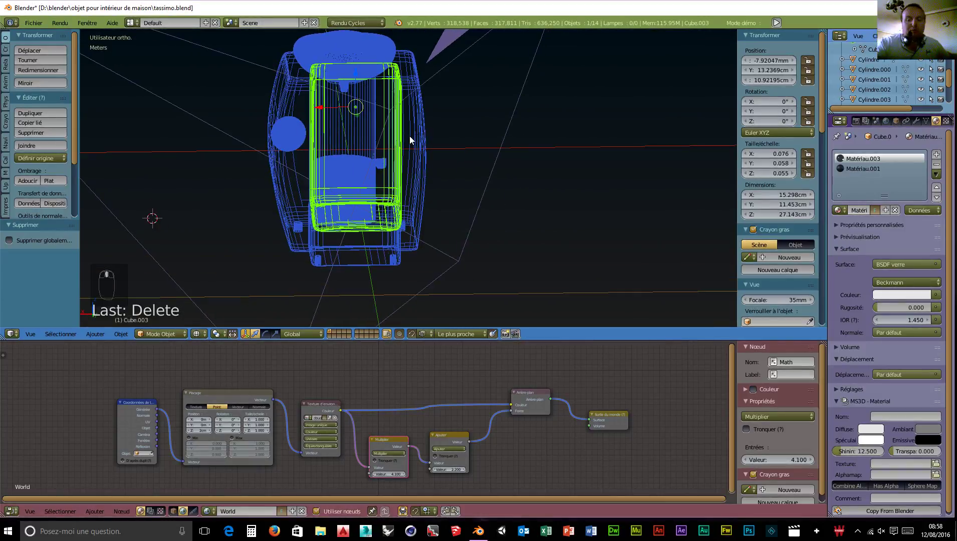
{"action": "key", "text": "KP_3"}
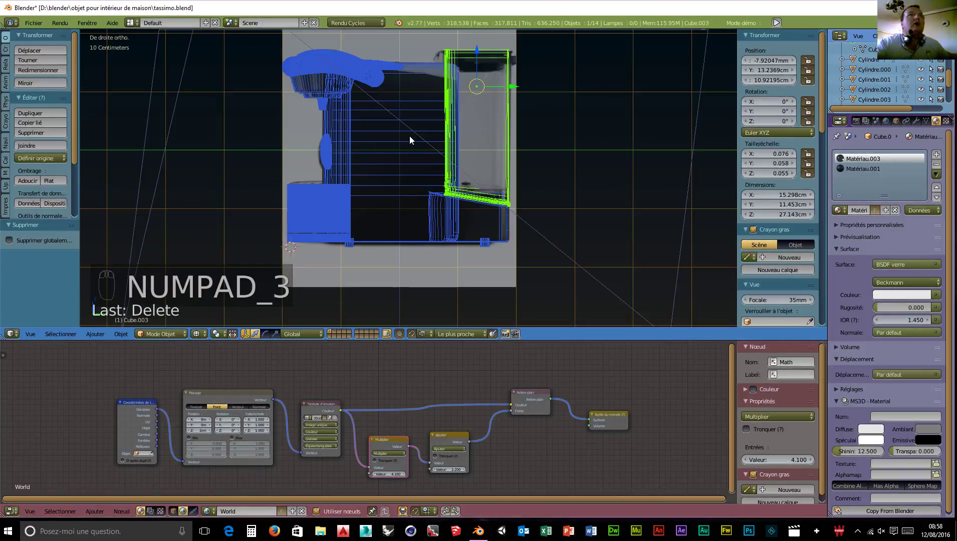
{"action": "right_click", "coordinate": [683, 245]}
{"action": "key", "text": "h"}
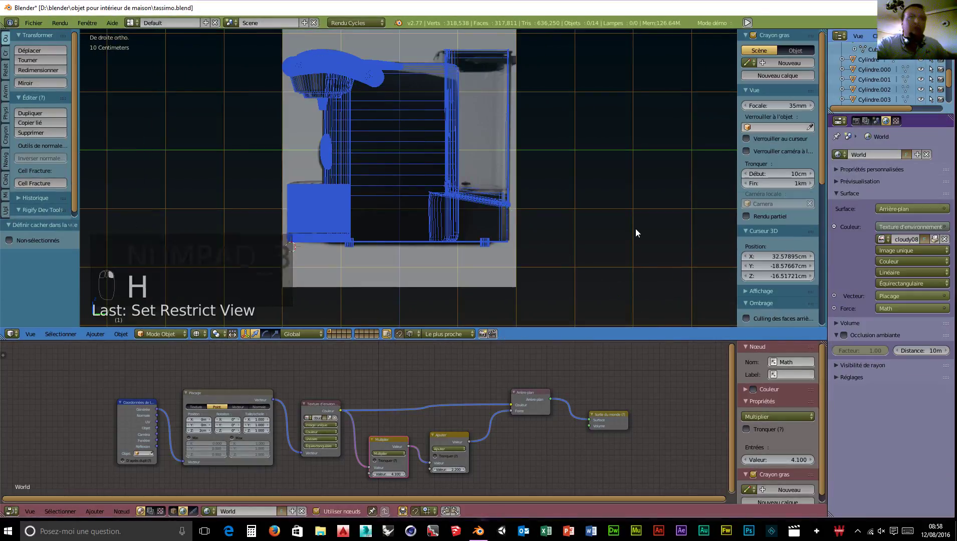
- Add a mesh cube and scale it down to about 14.8 cm per side
{"action": "scroll", "coordinate": [537, 167], "scroll_direction": "down", "scroll_amount": 4}
{"action": "middle_click_drag", "start_coordinate": [486, 208], "coordinate": [407, 205]}
{"action": "scroll", "coordinate": [484, 235], "scroll_direction": "up", "scroll_amount": 3}
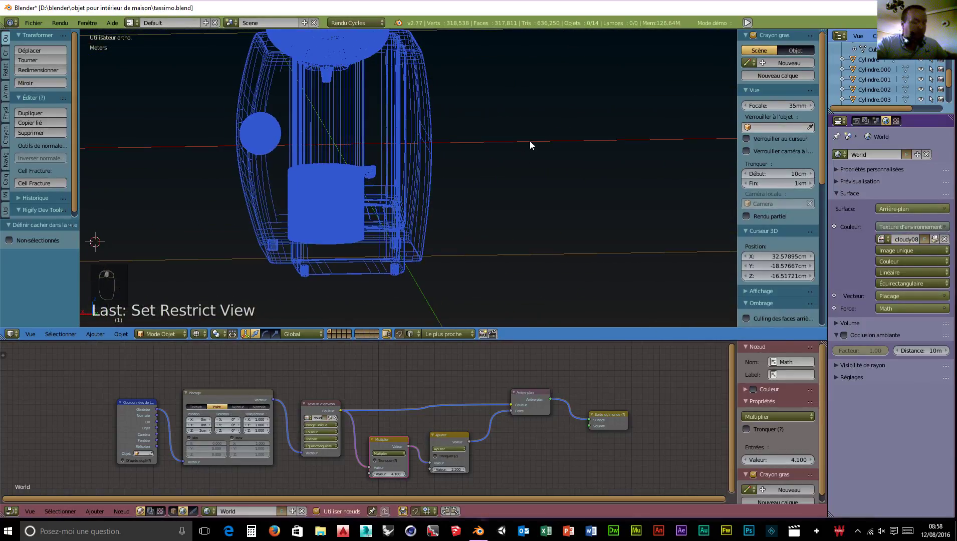
{"action": "scroll", "coordinate": [497, 164], "scroll_direction": "down", "scroll_amount": 4}
{"action": "scroll", "coordinate": [496, 161], "scroll_direction": "up", "scroll_amount": 2}
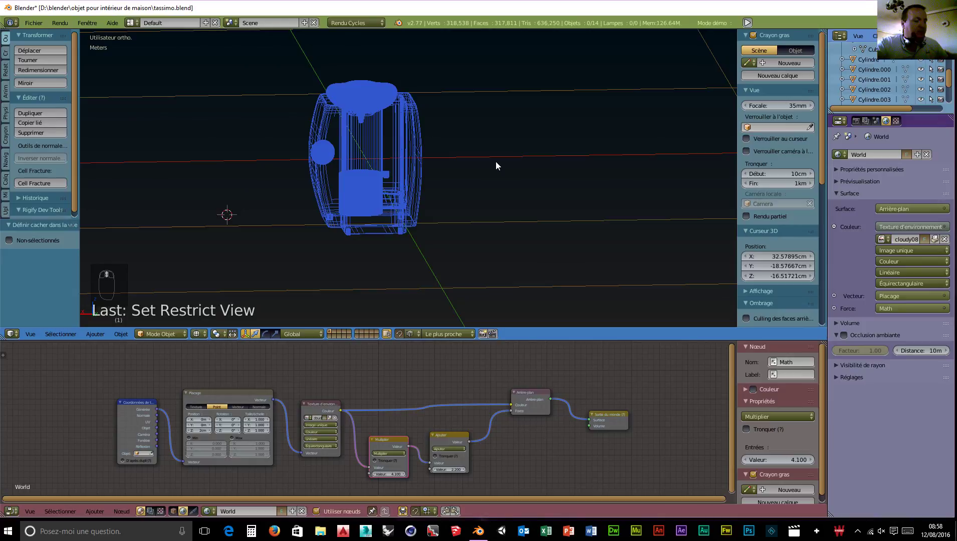
{"action": "key", "text": "shift+a"}
{"action": "mouse_move", "coordinate": [496, 162]}
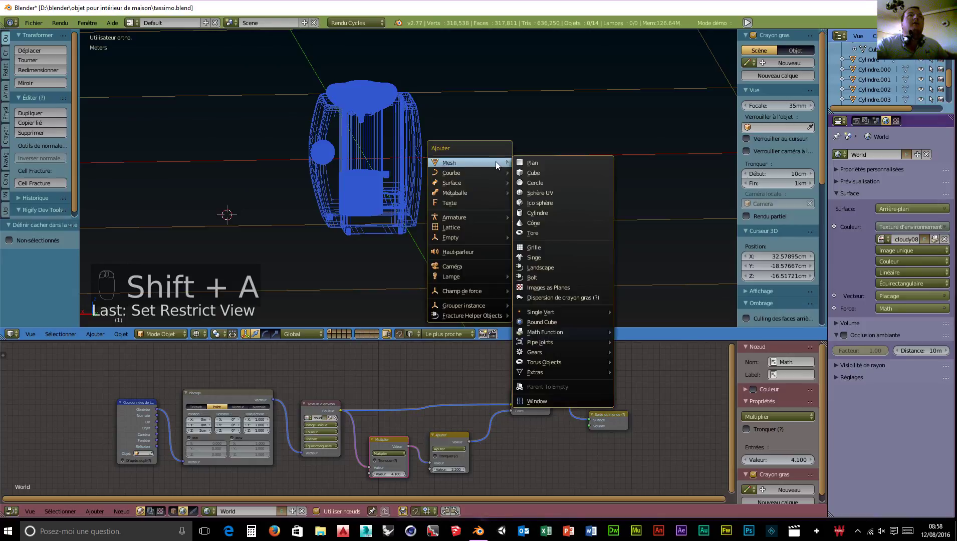
{"action": "left_click", "coordinate": [547, 173]}
{"action": "key", "text": "s"}
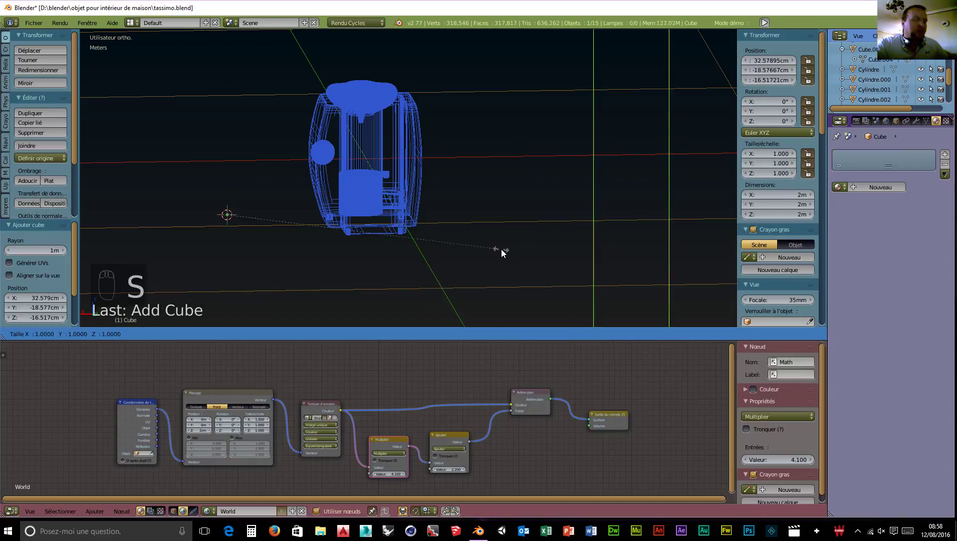
{"action": "left_click", "coordinate": [243, 201]}
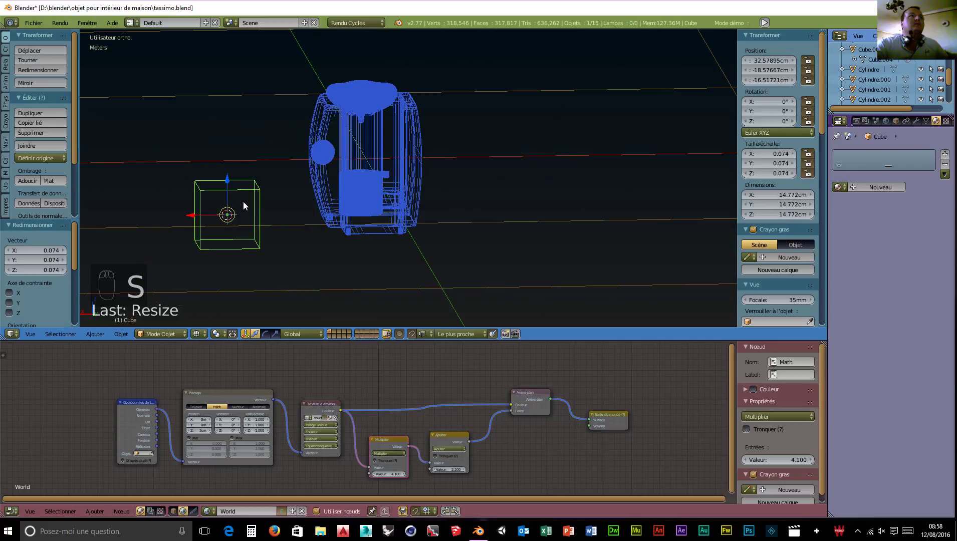
- In the top view, move the cube about 32.2 cm along Y and -33.2 cm along X, over the water tank
{"action": "key", "text": "KP_7"}
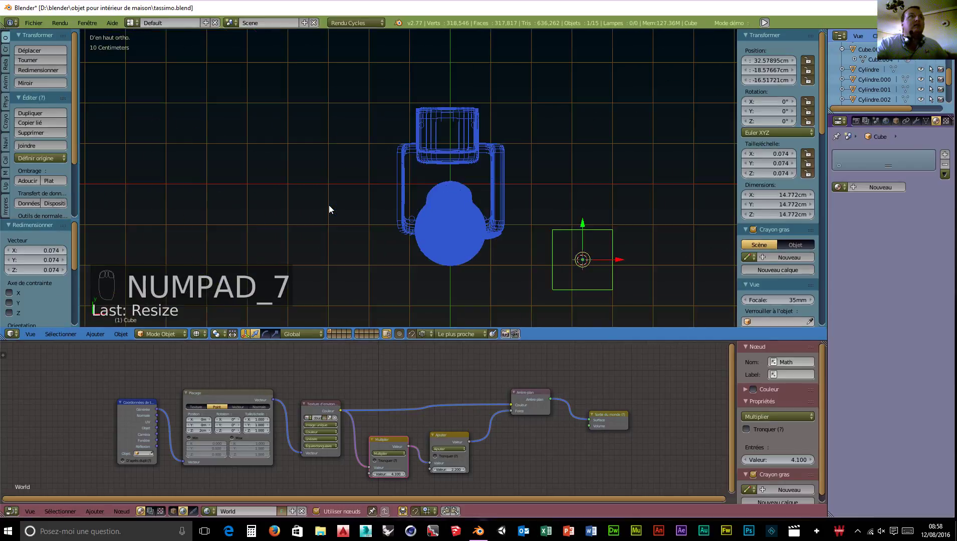
{"action": "left_click_drag", "start_coordinate": [581, 228], "coordinate": [582, 100]}
{"action": "key", "text": "g"}
{"action": "key", "text": "x"}
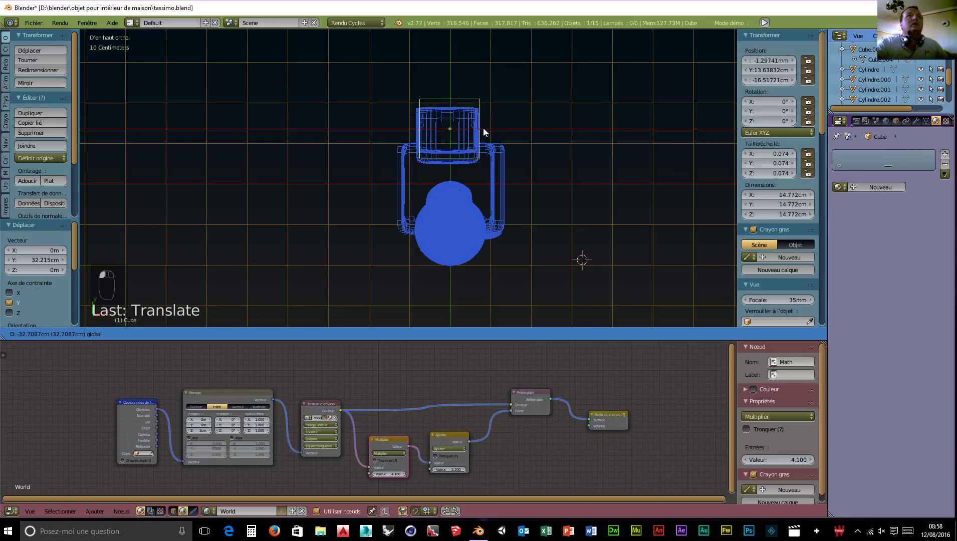
{"action": "left_click", "coordinate": [480, 129]}
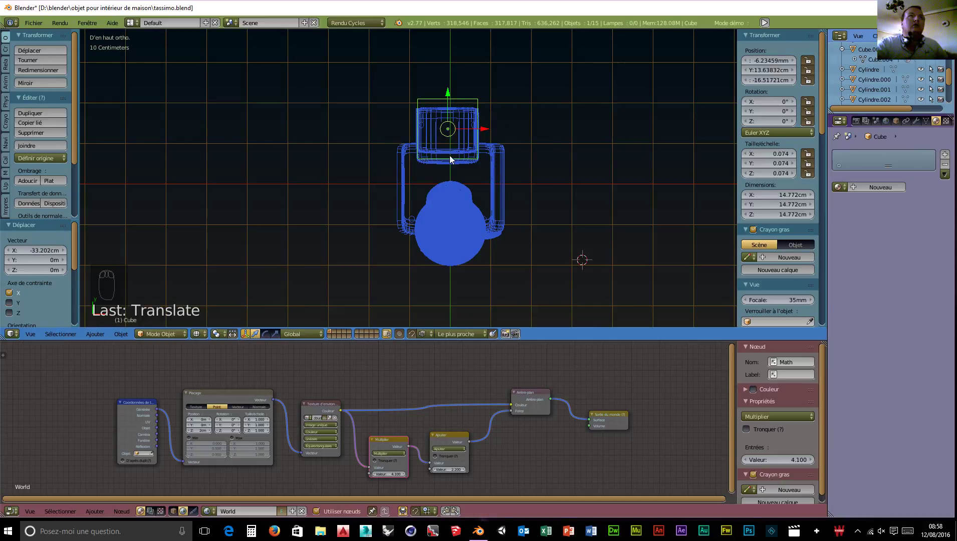
- Enlarge the cube to about 18 cm per side and shift it about -1.7 cm along Y to enclose the tank's outline
{"action": "key", "text": "s"}
{"action": "left_click", "coordinate": [466, 173]}
{"action": "left_click_drag", "start_coordinate": [447, 94], "coordinate": [447, 101]}
- Raise the cube about 25 cm along Z to the upper part of the water tank
{"action": "key", "text": "KP_1"}
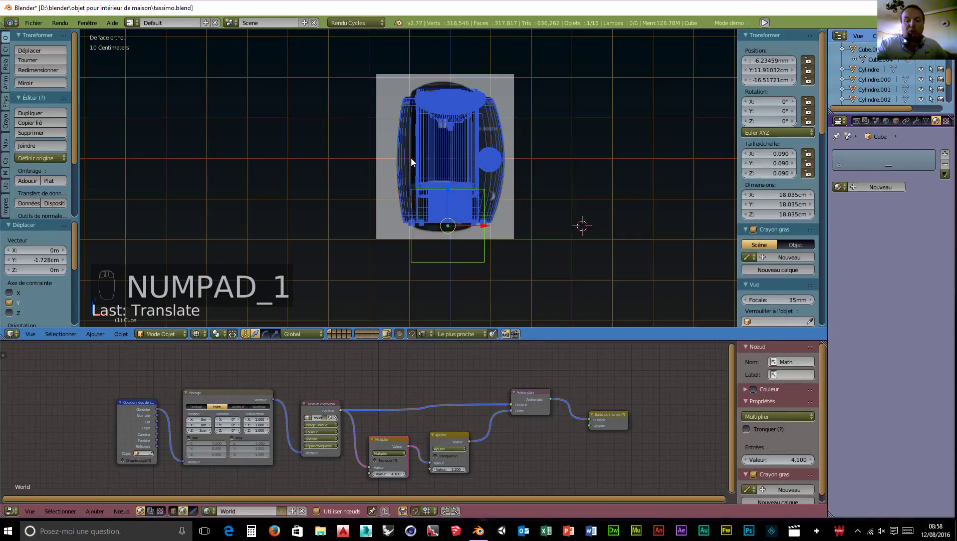
{"action": "key", "text": "KP_3"}
{"action": "left_click_drag", "start_coordinate": [452, 189], "coordinate": [455, 92]}
- Turn off the background images in the 3D view
{"action": "scroll", "coordinate": [786, 276], "scroll_direction": "down", "scroll_amount": 10}
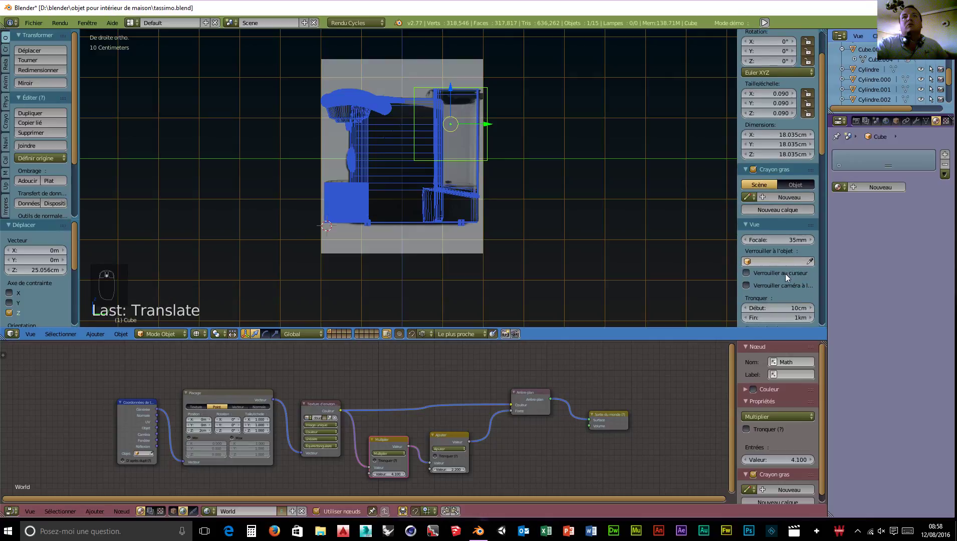
{"action": "scroll", "coordinate": [781, 271], "scroll_direction": "down", "scroll_amount": 4}
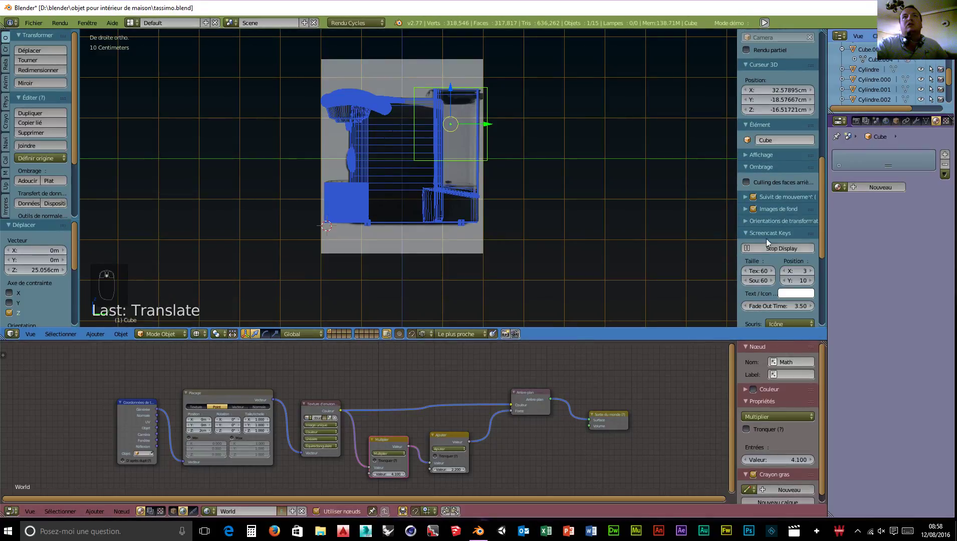
{"action": "left_click", "coordinate": [754, 209]}
- Flatten the cube along Z into a slab and raise it about 5.2 cm towards the tank's upper rim
{"action": "scroll", "coordinate": [609, 220], "scroll_direction": "up", "scroll_amount": 4}
{"action": "scroll", "coordinate": [607, 212], "scroll_direction": "down", "scroll_amount": 3}
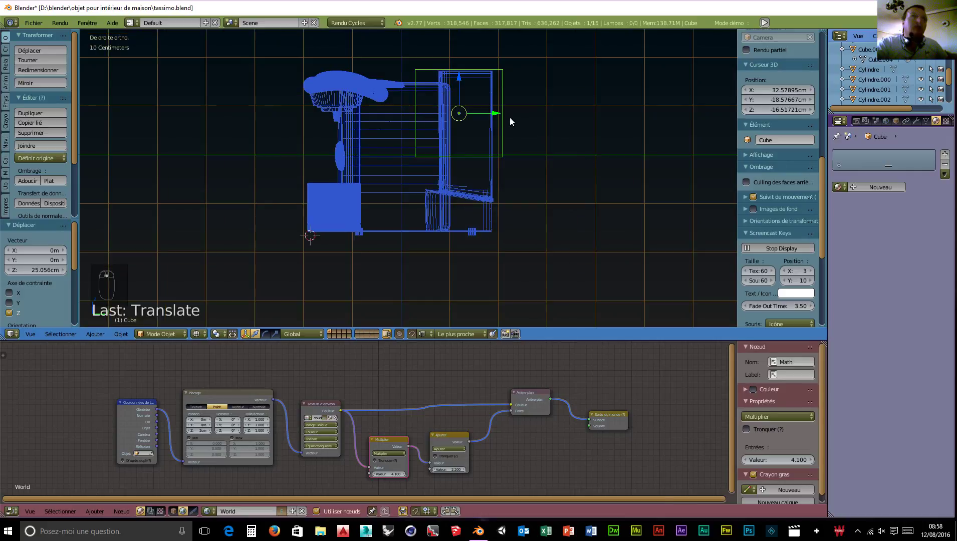
{"action": "key", "text": "s"}
{"action": "key", "text": "z"}
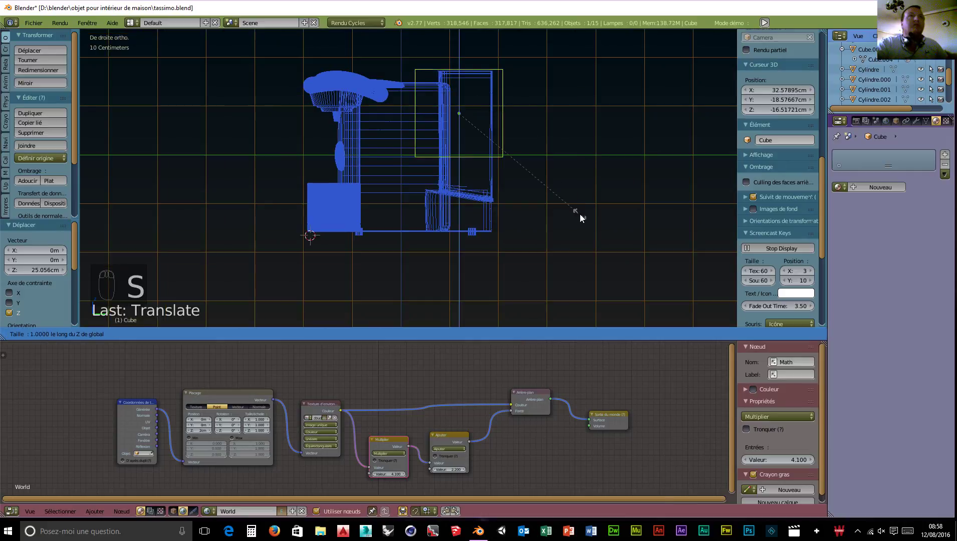
{"action": "left_click", "coordinate": [488, 137]}
{"action": "left_click_drag", "start_coordinate": [460, 78], "coordinate": [458, 56]}
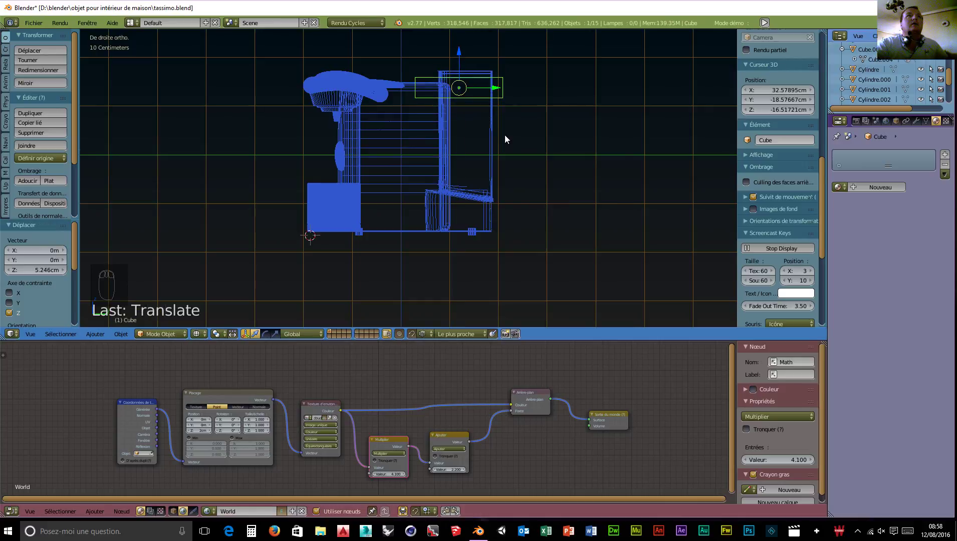
- Thin the slab further along Z and raise it about 1.4 cm, keeping it just below the tank's rim
{"action": "scroll", "coordinate": [504, 134], "scroll_direction": "up", "scroll_amount": 1}
{"action": "scroll", "coordinate": [494, 124], "scroll_direction": "up", "scroll_amount": 4}
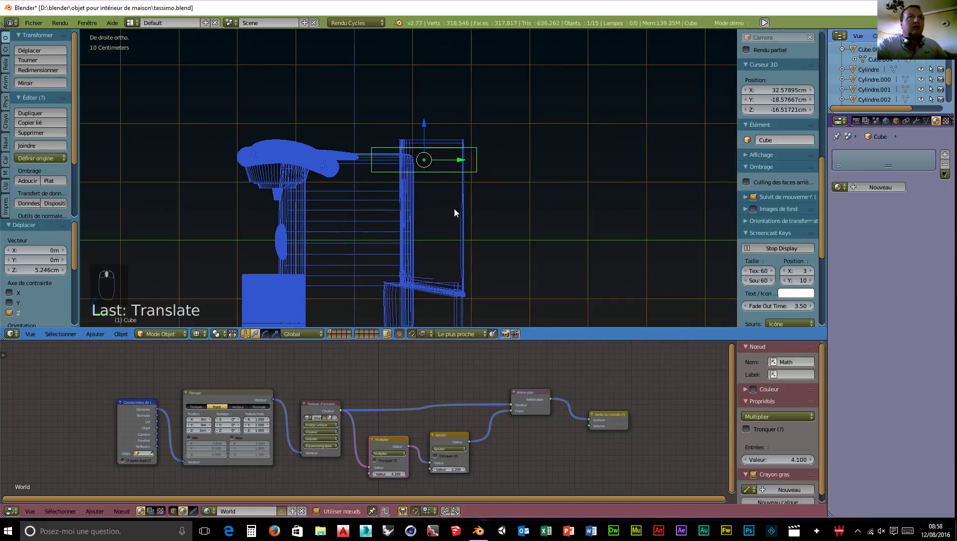
{"action": "key", "text": "s"}
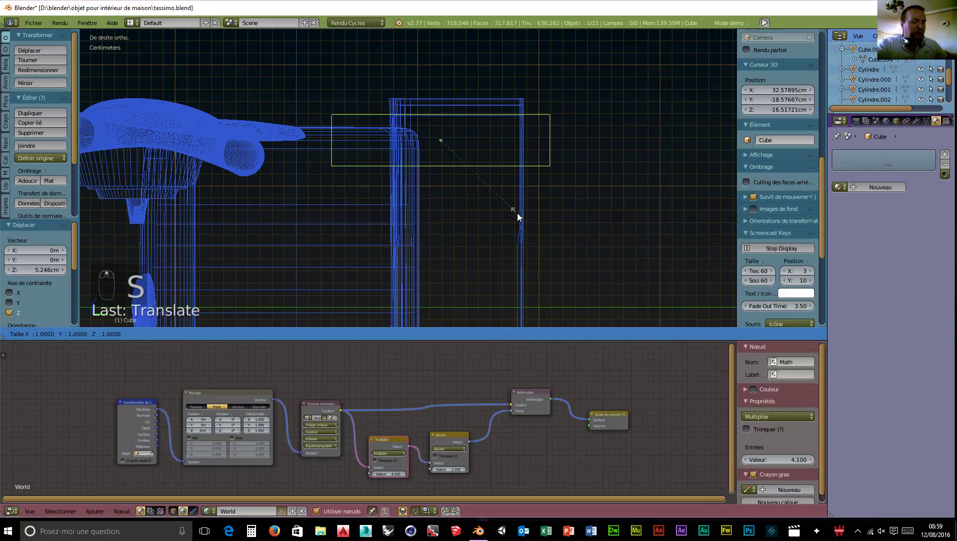
{"action": "left_click", "coordinate": [466, 179]}
{"action": "left_click_drag", "start_coordinate": [441, 107], "coordinate": [442, 89]}
- Add a Boolean modifier to the slab with the Intersection operation and the water tank Cube.003 as its object
{"action": "left_click", "coordinate": [915, 121]}
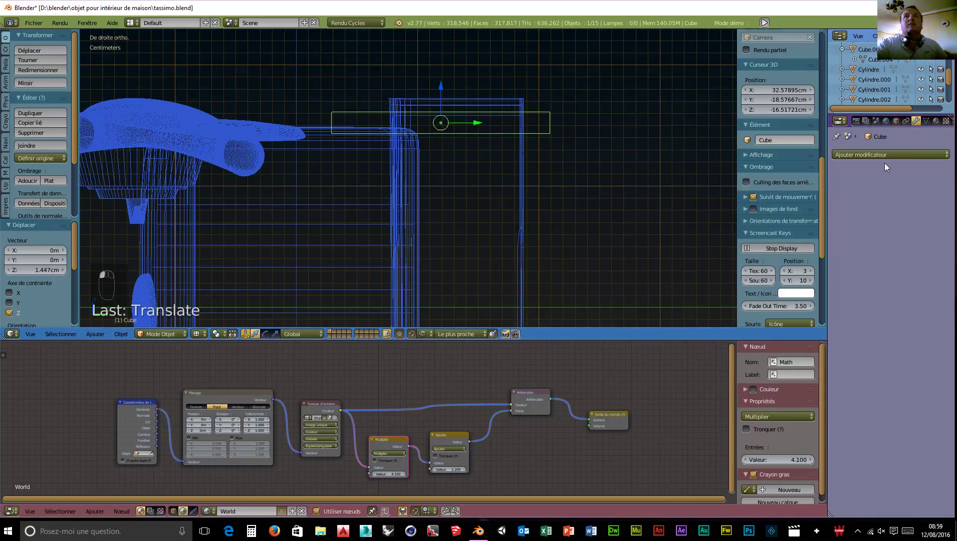
{"action": "left_click", "coordinate": [890, 154]}
{"action": "left_click", "coordinate": [727, 210]}
{"action": "left_click", "coordinate": [941, 212]}
{"action": "left_click", "coordinate": [518, 165]}
- Scale the slab to about 0.412 along Z and apply its Boolean modifier
{"action": "middle_click_drag", "start_coordinate": [598, 189], "coordinate": [545, 204]}
{"action": "key", "text": "s"}
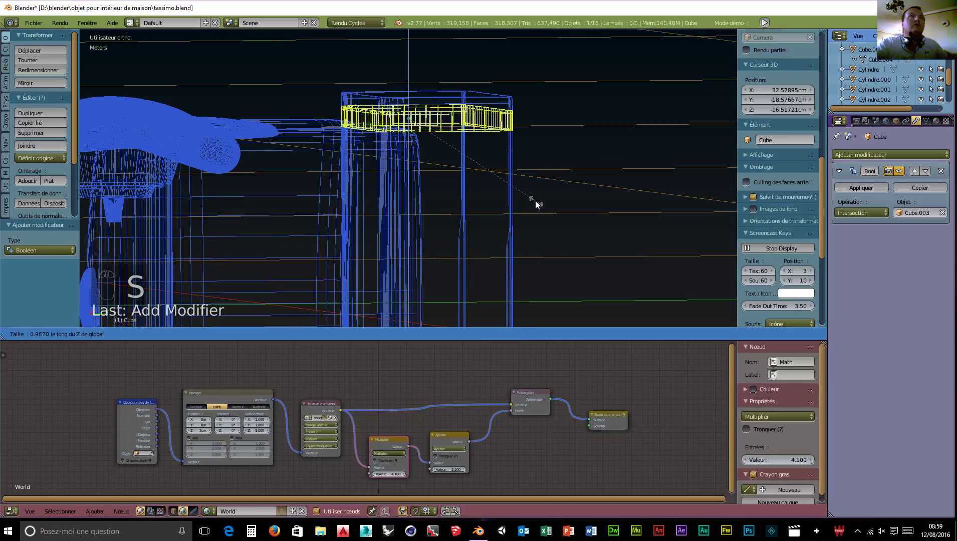
{"action": "left_click", "coordinate": [455, 167]}
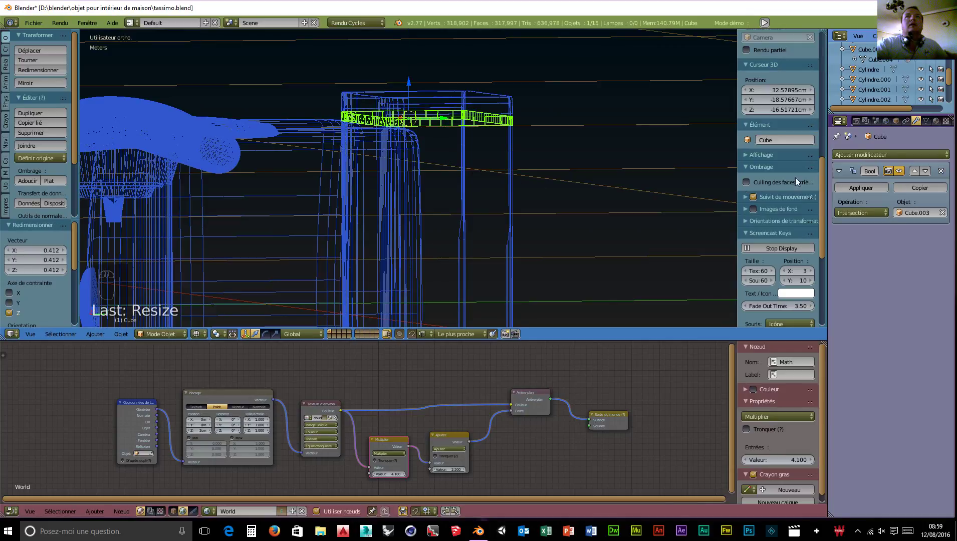
{"action": "left_click", "coordinate": [860, 187]}
- Scale the cut slab uniformly to about 0.951 to fit inside the tank walls, and switch the viewport to solid shading
{"action": "middle_click_drag", "start_coordinate": [719, 209], "coordinate": [490, 296]}
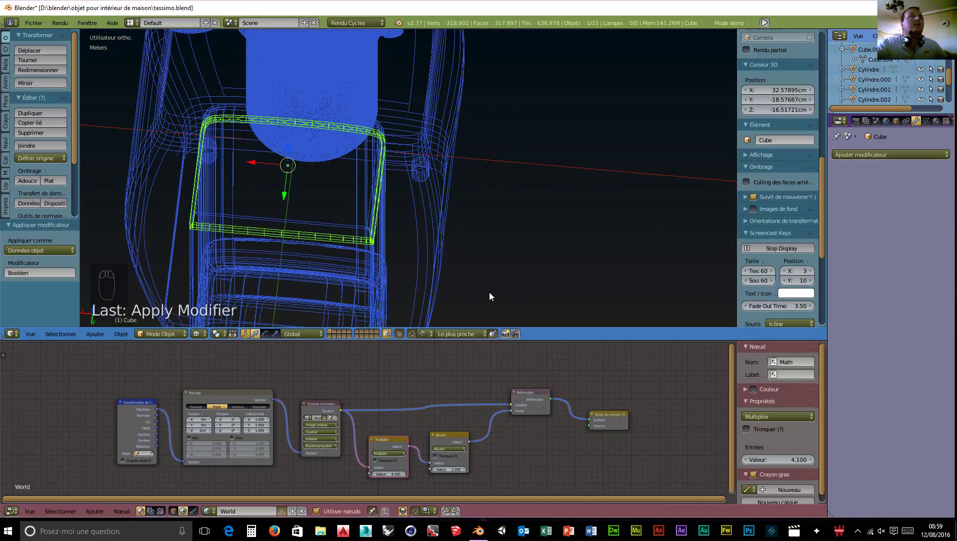
{"action": "middle_click_drag", "start_coordinate": [446, 267], "coordinate": [427, 283]}
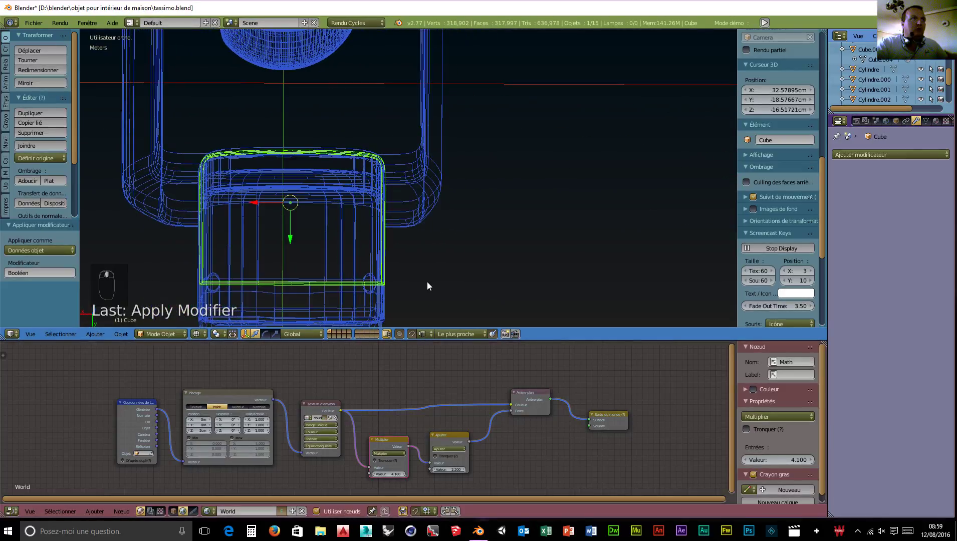
{"action": "key", "text": "s"}
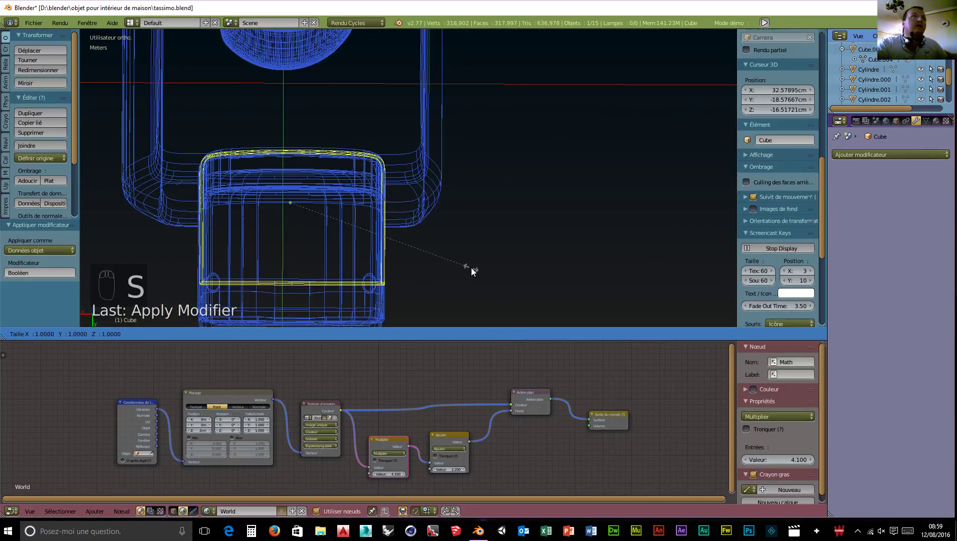
{"action": "left_click", "coordinate": [462, 264]}
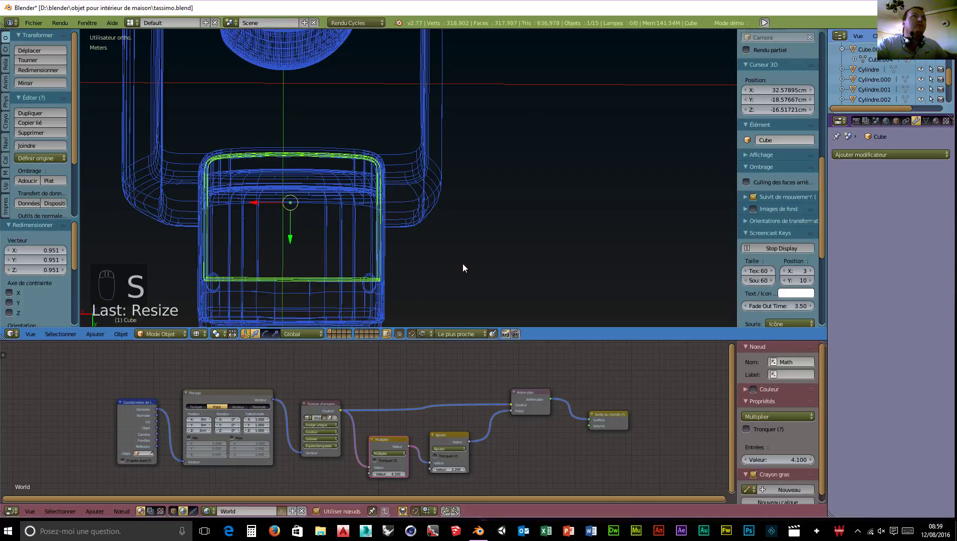
{"action": "left_click", "coordinate": [160, 334]}
{"action": "left_click", "coordinate": [199, 334]}
{"action": "left_click", "coordinate": [204, 299]}
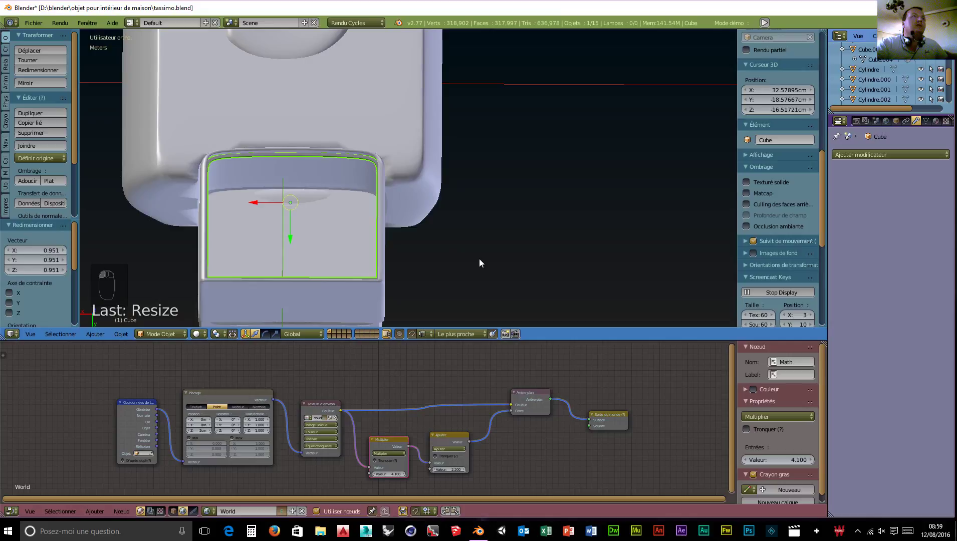
- Scale the slab uniformly to about 0.983 and raise it about 1.8 cm along Z to the tank's rim
{"action": "key", "text": "s"}
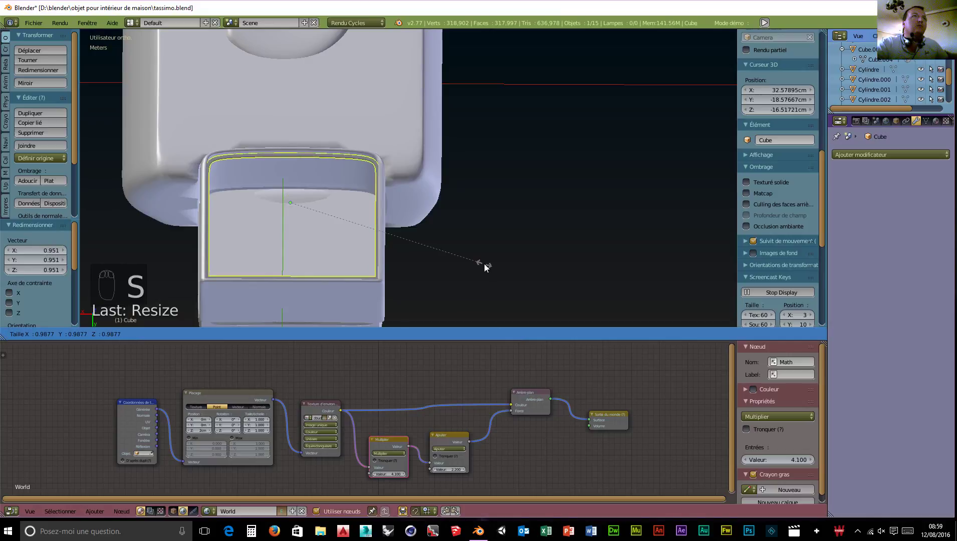
{"action": "left_click", "coordinate": [483, 264]}
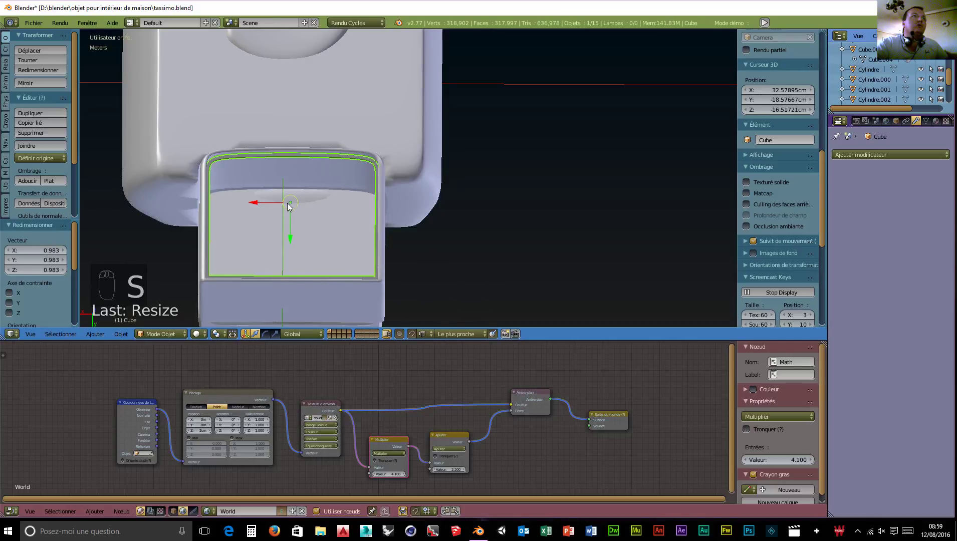
{"action": "middle_click_drag", "start_coordinate": [345, 206], "coordinate": [316, 182]}
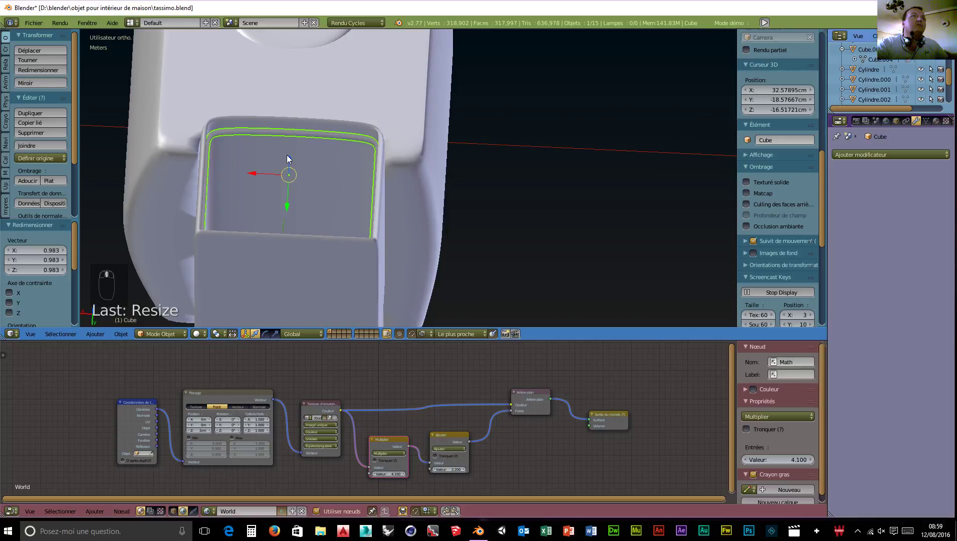
{"action": "key", "text": "g"}
{"action": "key", "text": "z"}
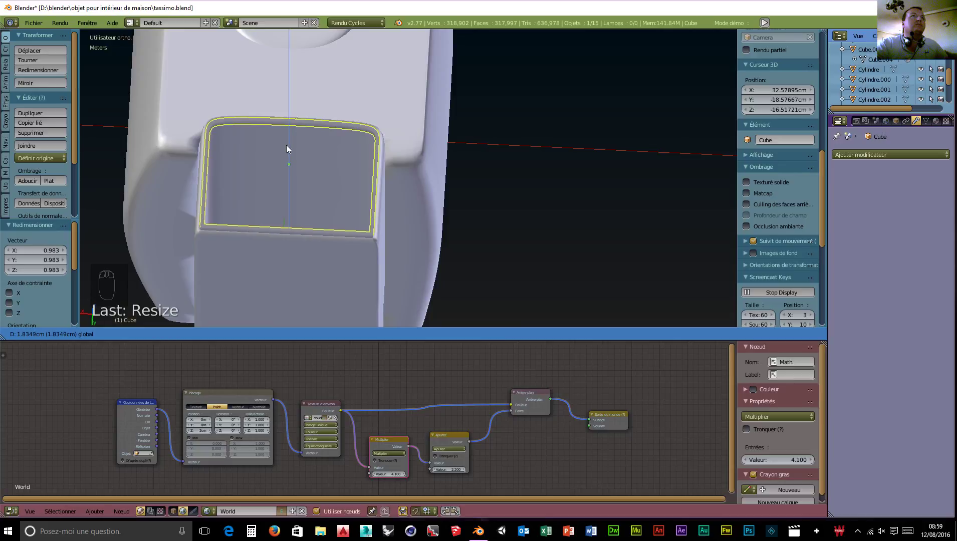
{"action": "left_click", "coordinate": [288, 148]}
- Lower the slab about 2.9 mm along Z so it sits just inside the tank's opening
{"action": "middle_click_drag", "start_coordinate": [409, 276], "coordinate": [510, 194]}
{"action": "key", "text": "KP_5"}
{"action": "left_click_drag", "start_coordinate": [388, 67], "coordinate": [386, 71]}
{"action": "middle_click_drag", "start_coordinate": [540, 175], "coordinate": [498, 234]}
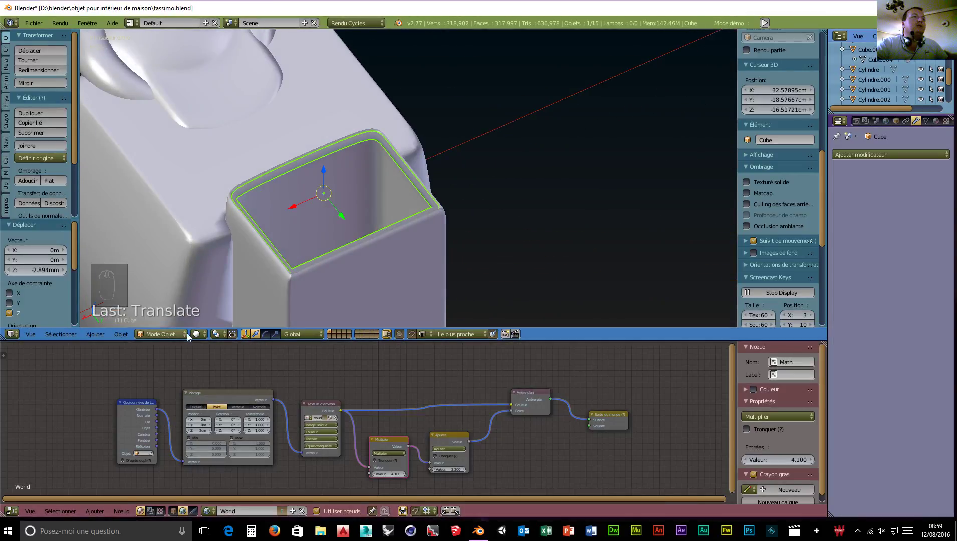
- Enter Edit Mode on the slab and switch to edge selection
{"action": "left_click", "coordinate": [175, 334]}
{"action": "left_click", "coordinate": [173, 314]}
{"action": "scroll", "coordinate": [386, 281], "scroll_direction": "up", "scroll_amount": 5}
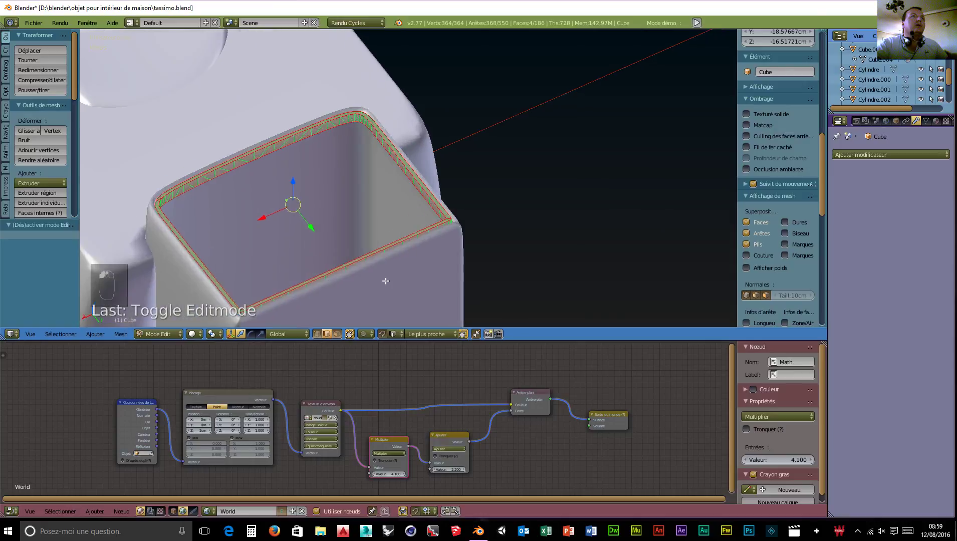
{"action": "scroll", "coordinate": [385, 281], "scroll_direction": "up", "scroll_amount": 1}
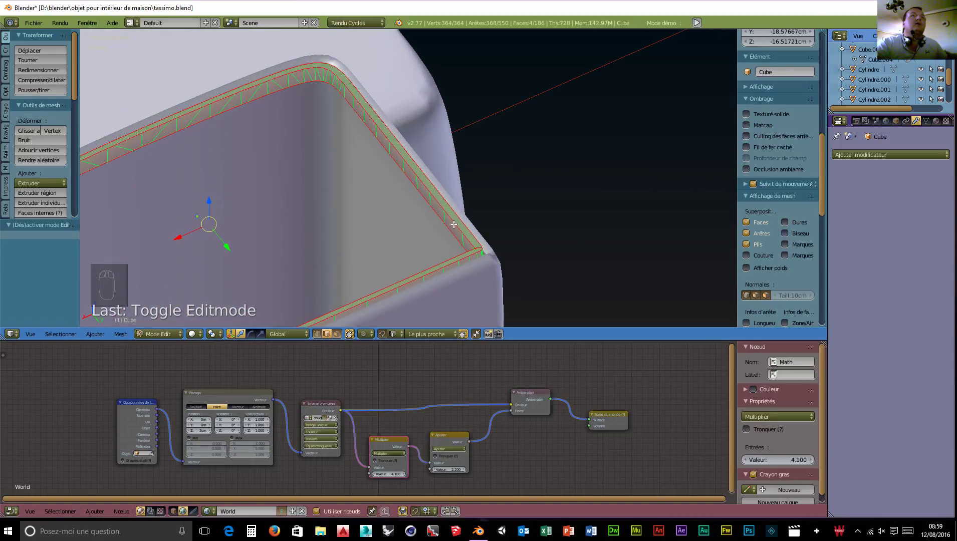
{"action": "left_click", "coordinate": [326, 333]}
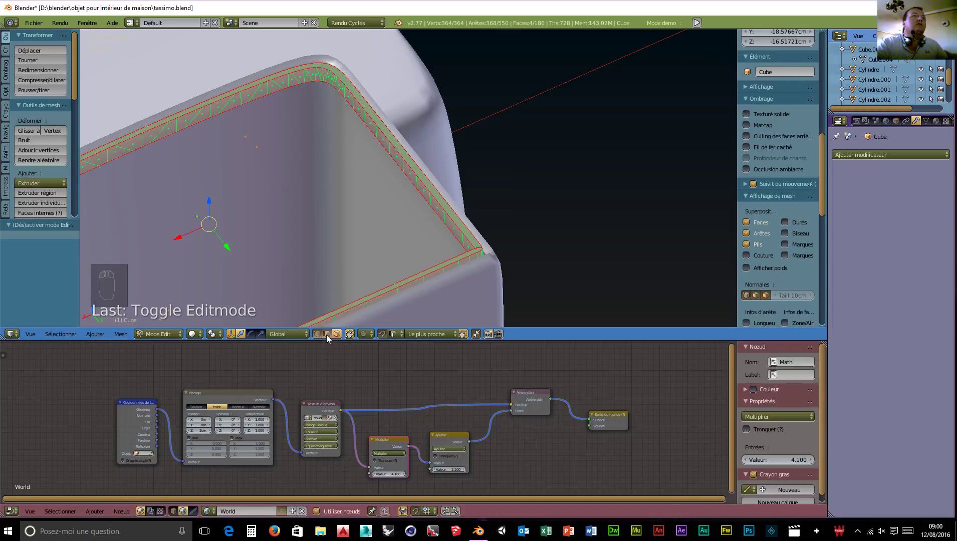
- Select the complete outer top edge loop of the slab, adding the straight front side to the selection
{"action": "right_click", "coordinate": [411, 157], "text": "alt"}
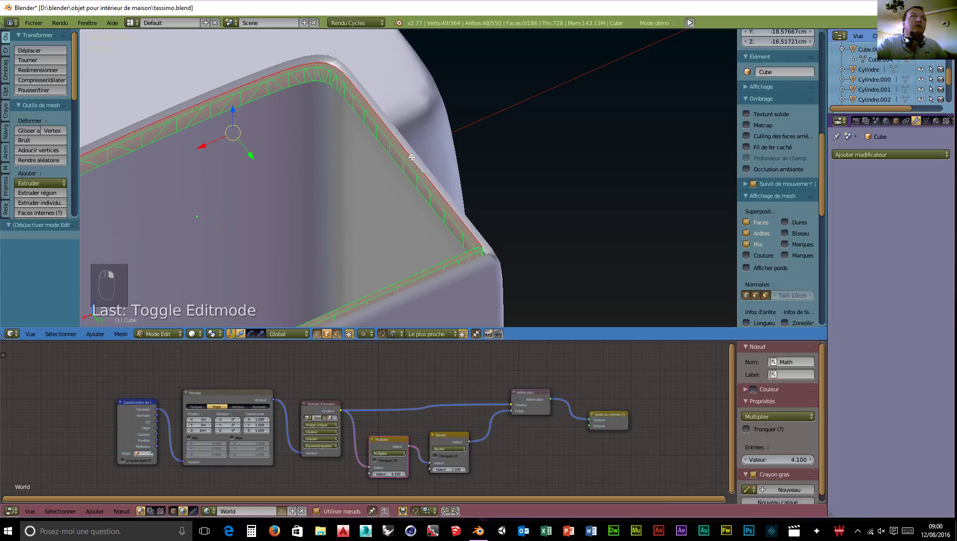
{"action": "right_click", "coordinate": [404, 163], "text": "alt"}
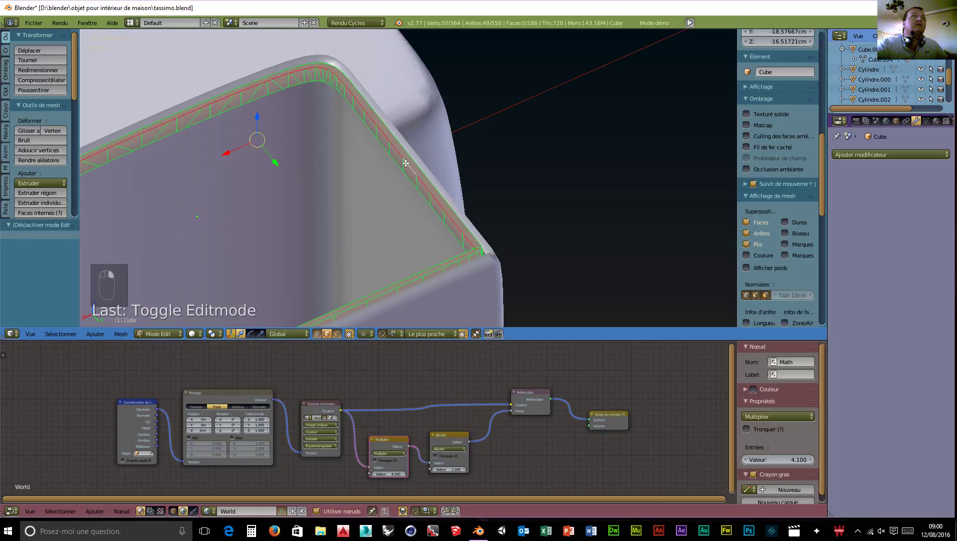
{"action": "middle_click_drag", "start_coordinate": [413, 154], "coordinate": [364, 162]}
{"action": "right_click", "coordinate": [403, 154], "text": "alt"}
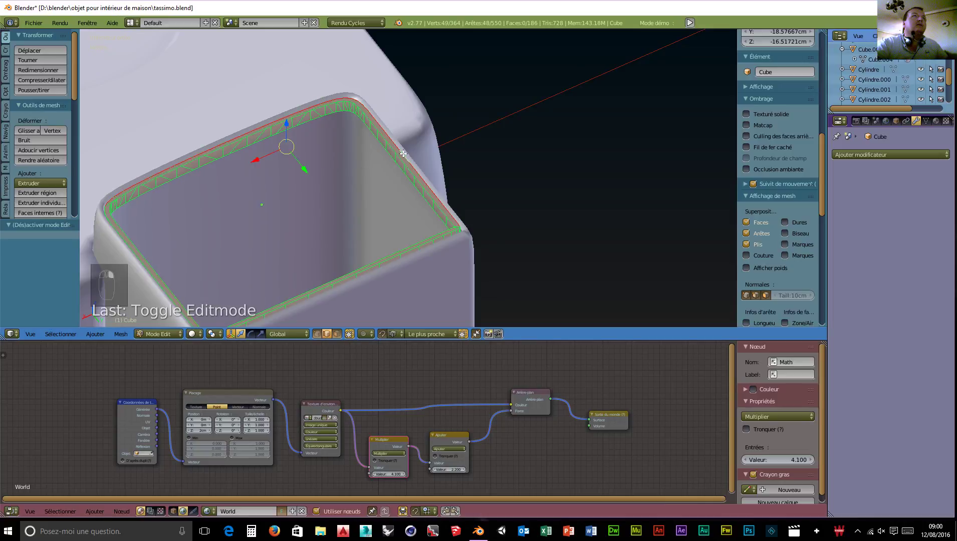
{"action": "right_click", "coordinate": [133, 253], "text": "alt+shift"}
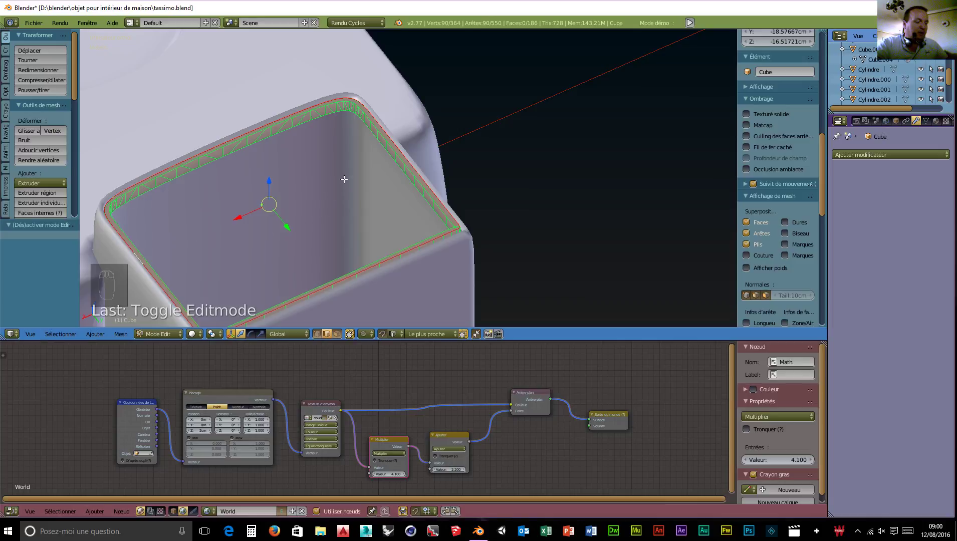
- Extrude the selected edge loop up about 2.15 mm along Z, and extrude it once more in place
{"action": "key", "text": "e"}
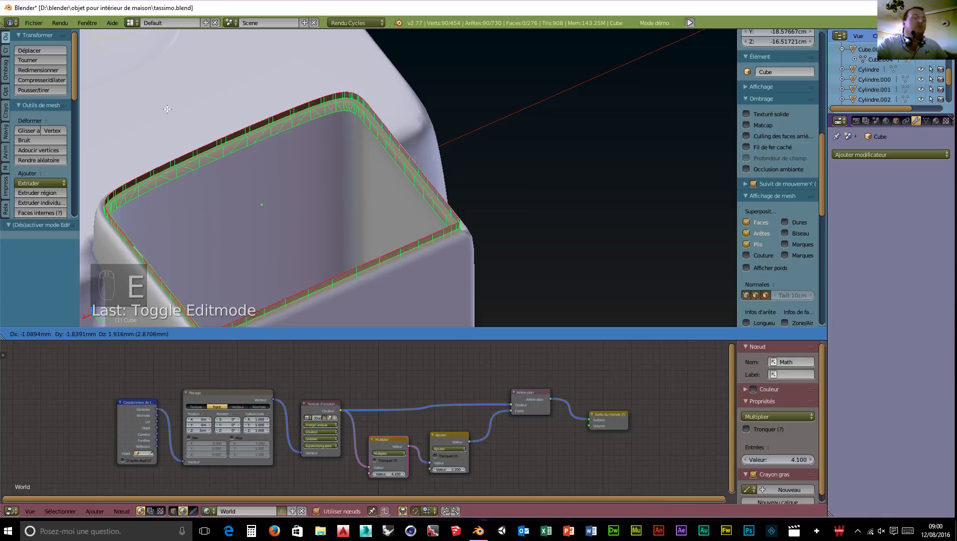
{"action": "key", "text": "z"}
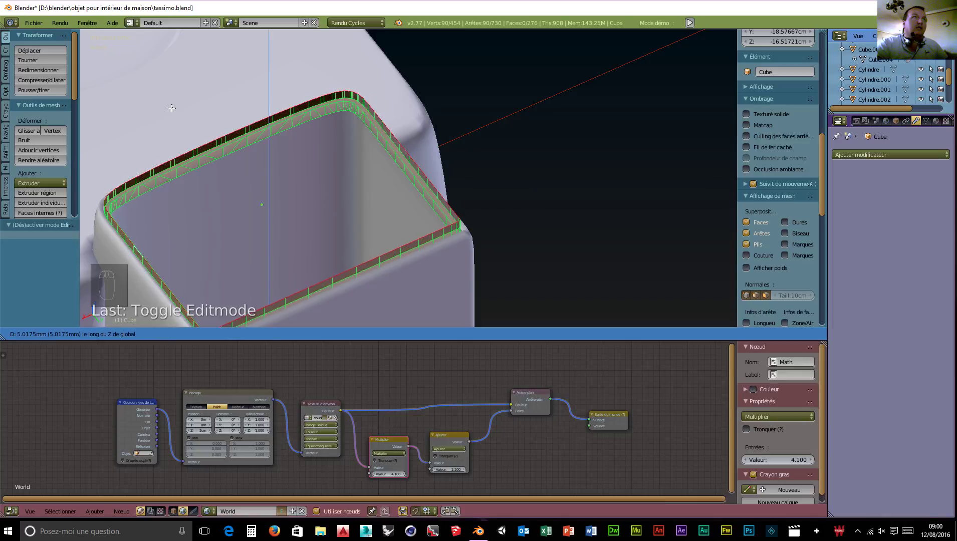
{"action": "left_click", "coordinate": [172, 112]}
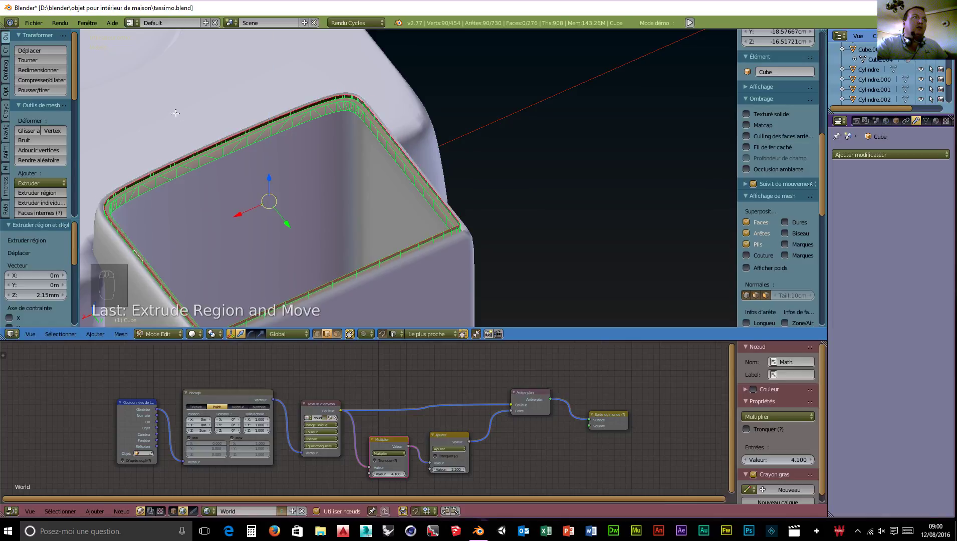
{"action": "key", "text": "e"}
{"action": "right_click", "coordinate": [265, 197]}
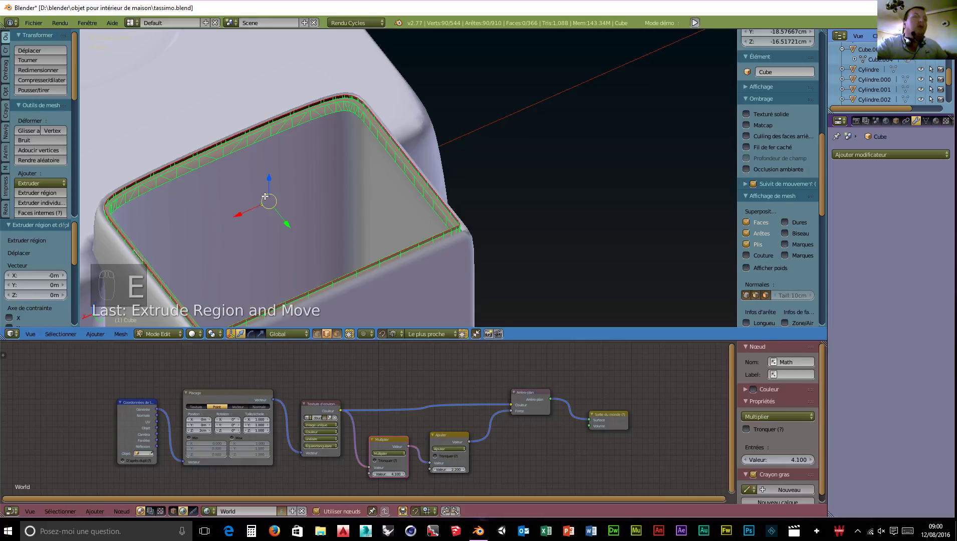
- Try scaling the new edge loop outward to about 1.202 and extruding it in place, and undo both operations
{"action": "key", "text": "s"}
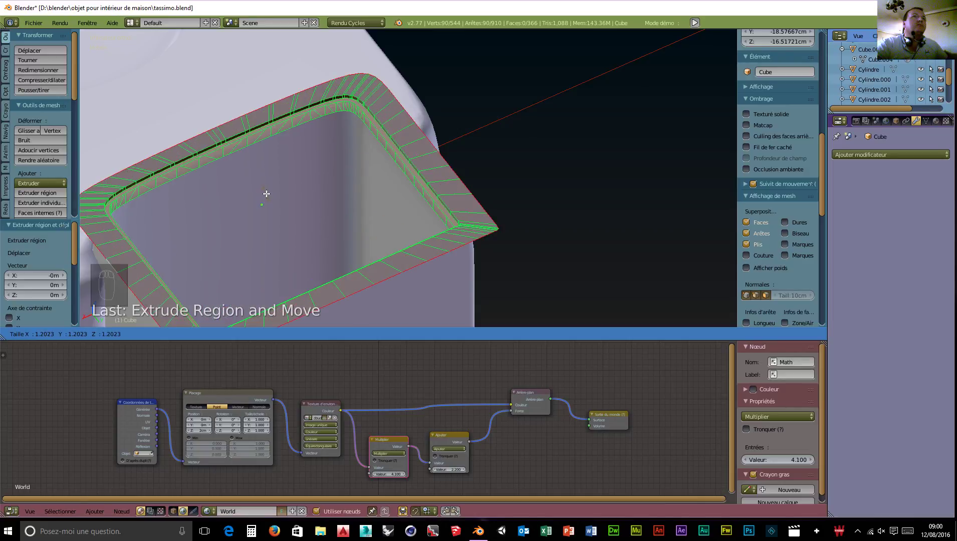
{"action": "left_click", "coordinate": [265, 193]}
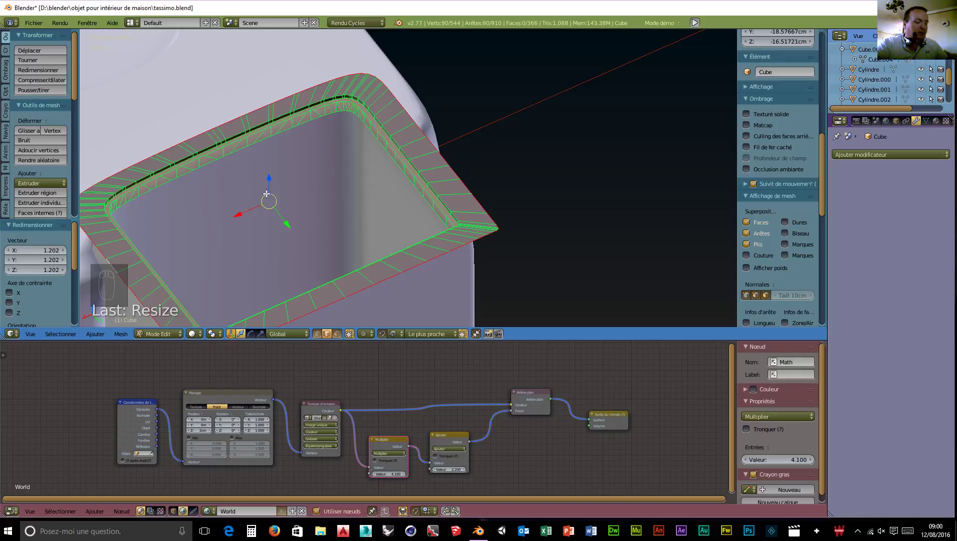
{"action": "key", "text": "e"}
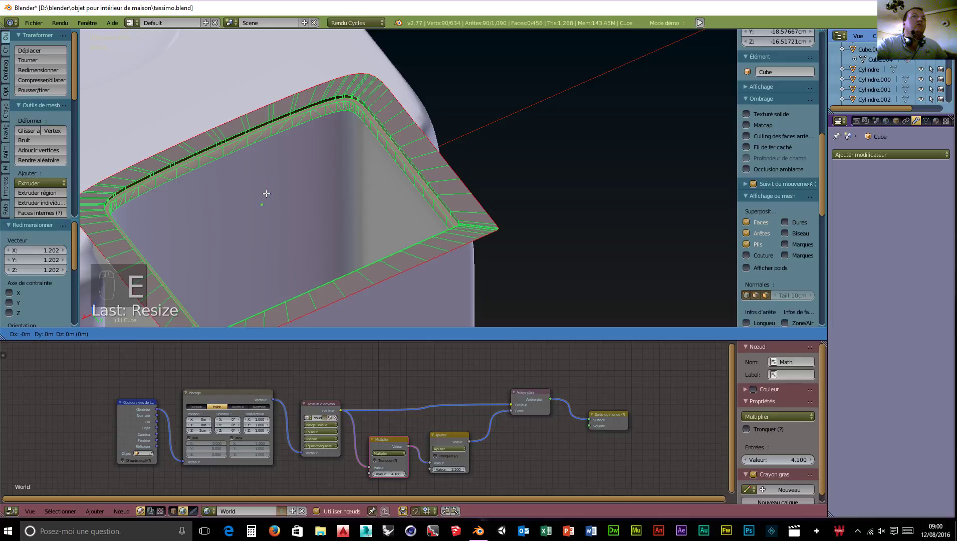
{"action": "right_click", "coordinate": [267, 193]}
{"action": "middle_click_drag", "start_coordinate": [439, 233], "coordinate": [507, 205]}
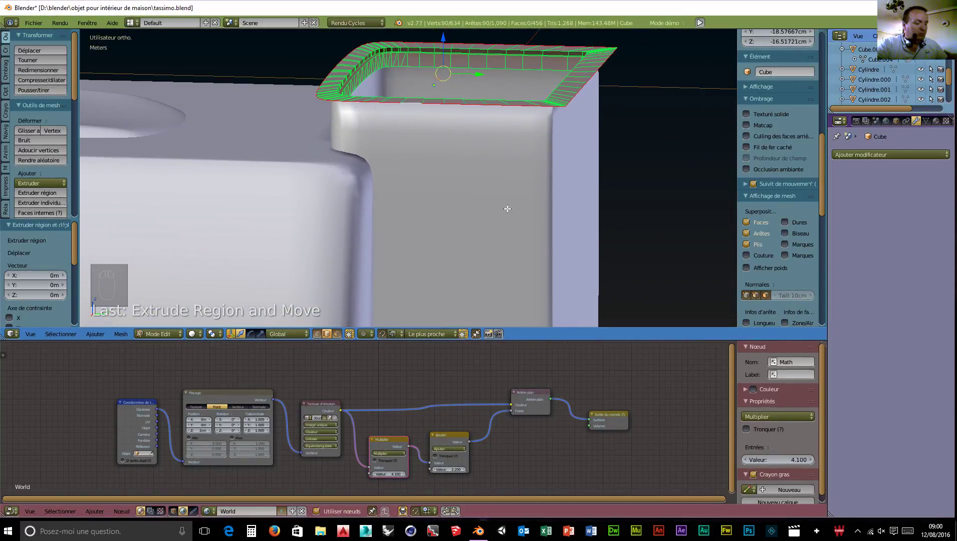
{"action": "key", "text": "ctrl+z"}
{"action": "key", "text": "ctrl+z"}
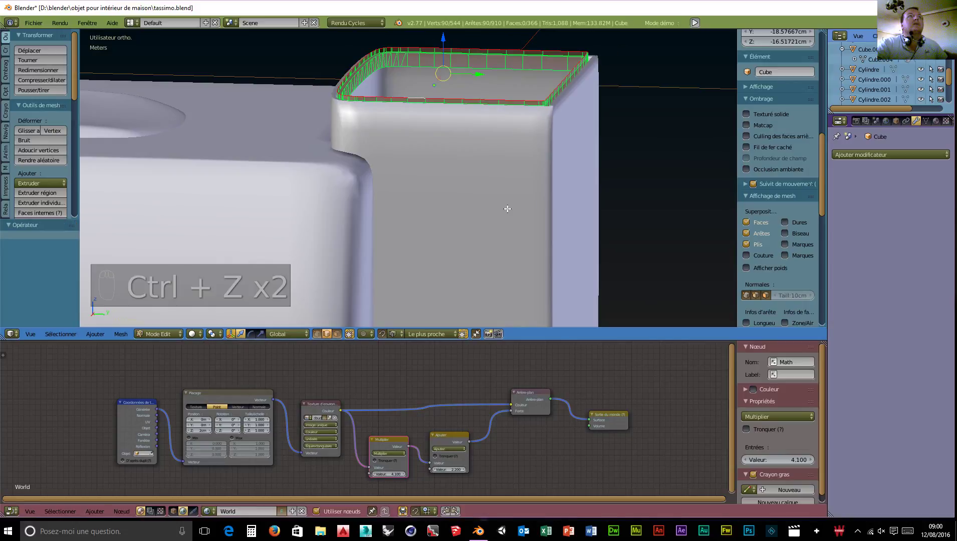
- Scale the new edge loop uniformly to about 1.184 to form a flange over the tank's rim
{"action": "key", "text": "s"}
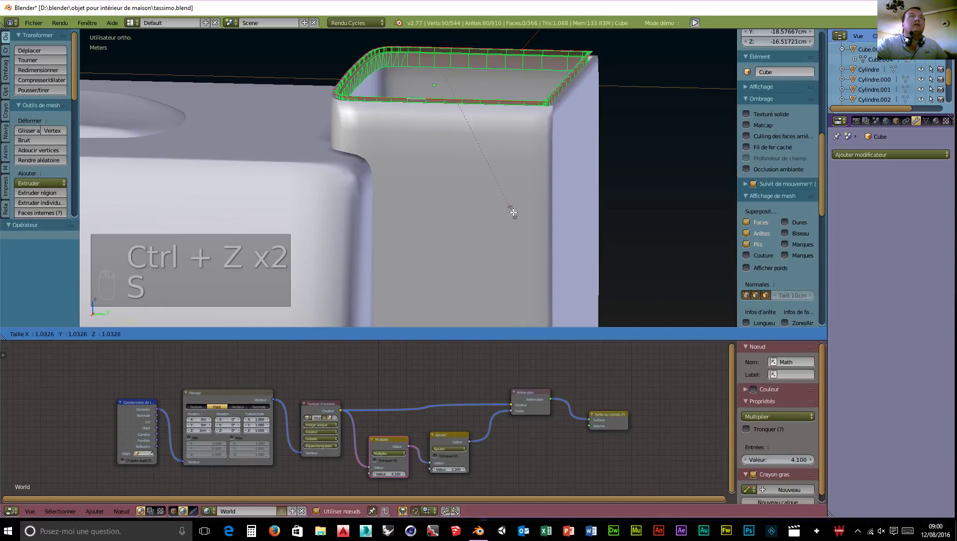
{"action": "left_click", "coordinate": [526, 225]}
{"action": "mouse_move", "coordinate": [532, 227]}
{"action": "middle_mouse_down"}
{"action": "mouse_move", "coordinate": [541, 210]}
{"action": "mouse_move", "coordinate": [545, 221]}
{"action": "middle_mouse_up"}
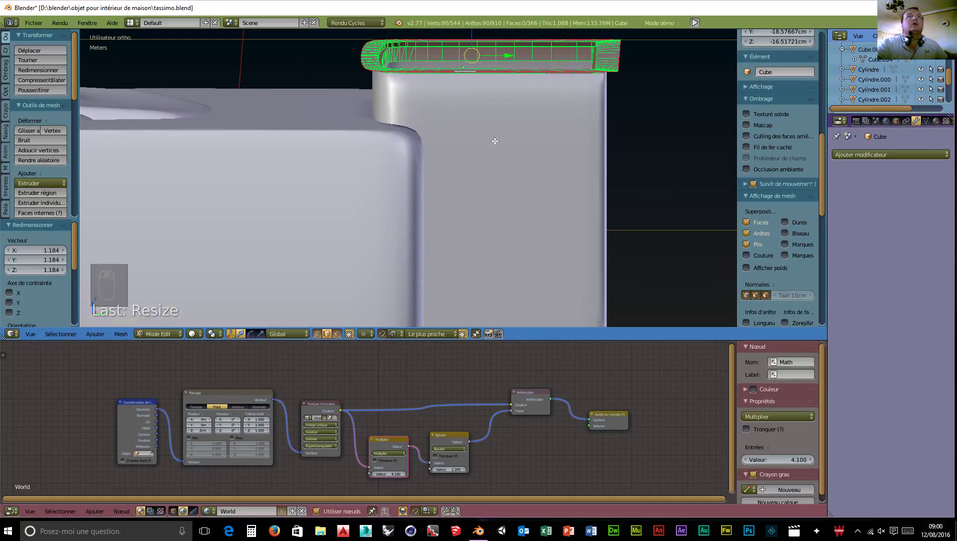
- Shrink the flange's outer loop to about 0.94, shifting it about 8.4 mm down and about 8.6 mm back up along Z
{"action": "middle_click_drag", "start_coordinate": [505, 133], "coordinate": [552, 135]}
{"action": "left_click_drag", "start_coordinate": [461, 40], "coordinate": [459, 55]}
{"action": "key", "text": "s"}
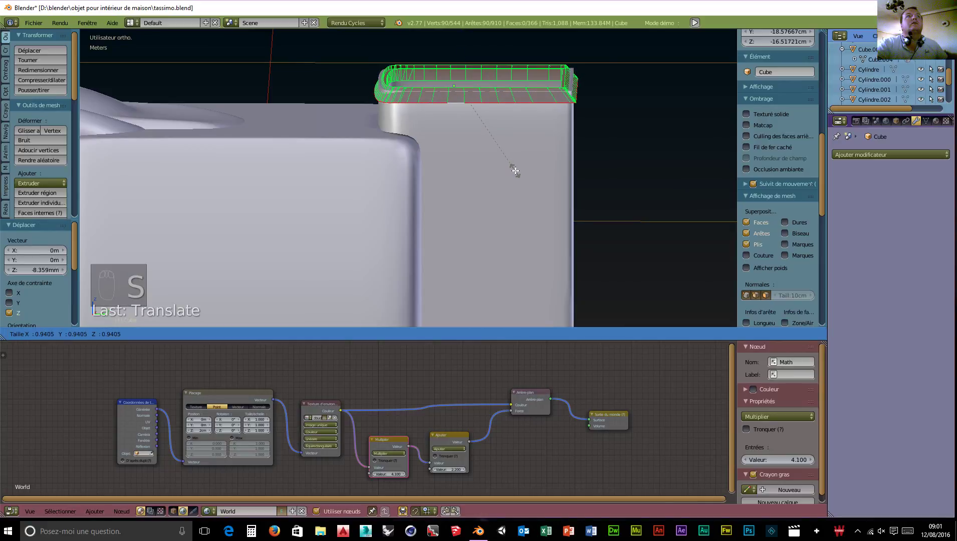
{"action": "left_click", "coordinate": [515, 170]}
{"action": "left_click_drag", "start_coordinate": [459, 54], "coordinate": [459, 39]}
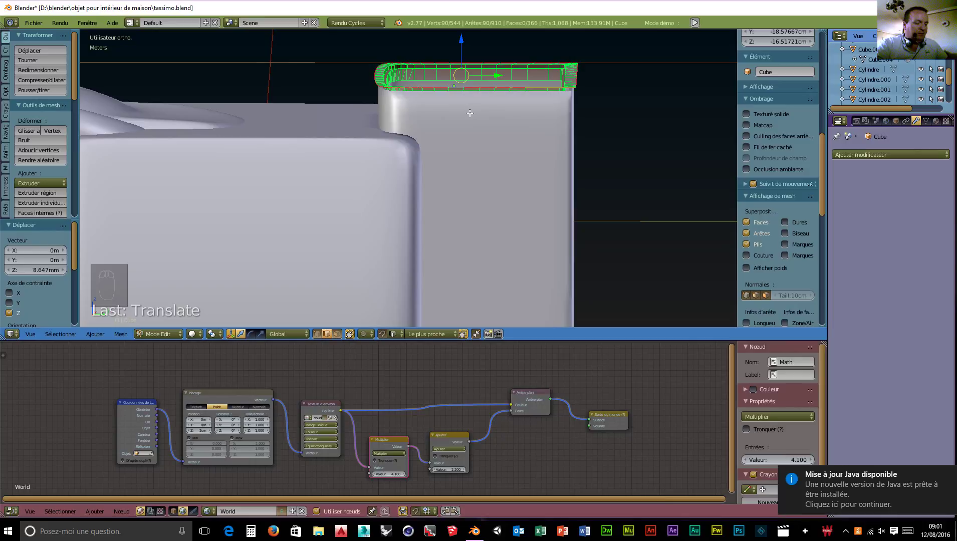
- Extrude the flange's outer loop about 6.6 mm down along Z, and add an in-place extrusion scaled outward to about 1.038
{"action": "key", "text": "e"}
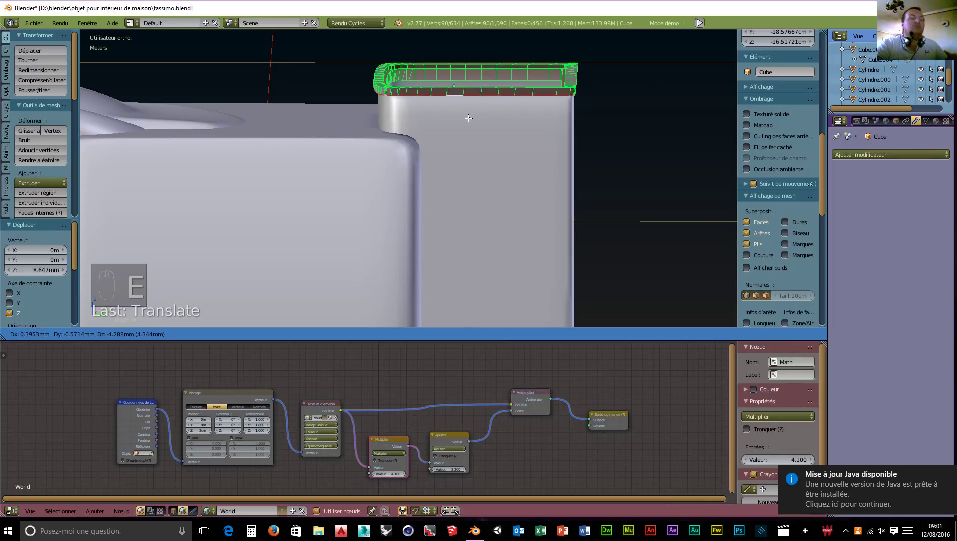
{"action": "key", "text": "z"}
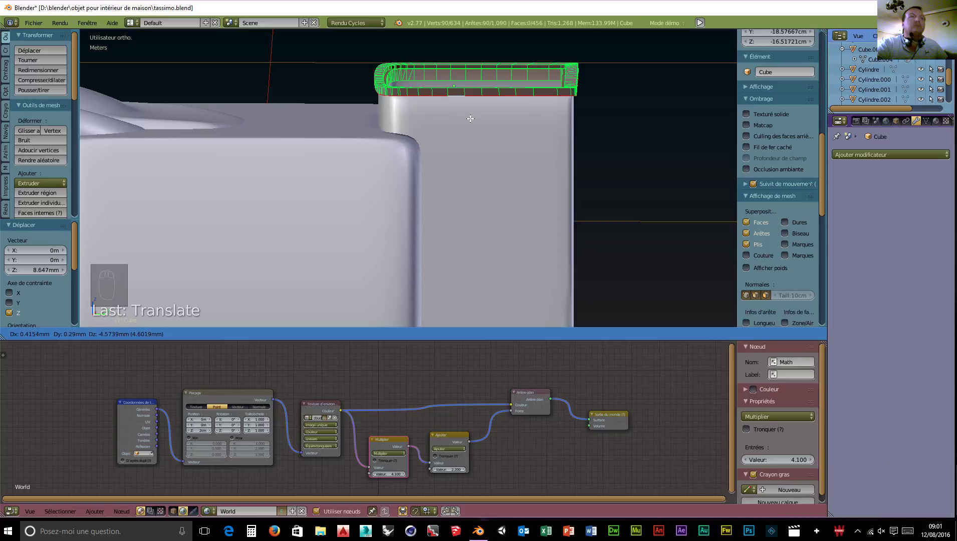
{"action": "left_click", "coordinate": [471, 122]}
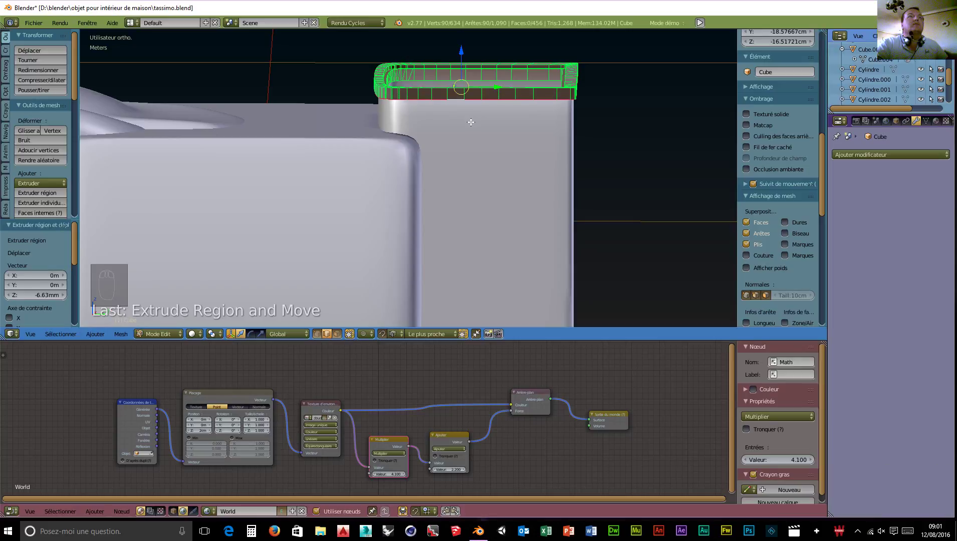
{"action": "key", "text": "e"}
{"action": "right_click", "coordinate": [471, 122]}
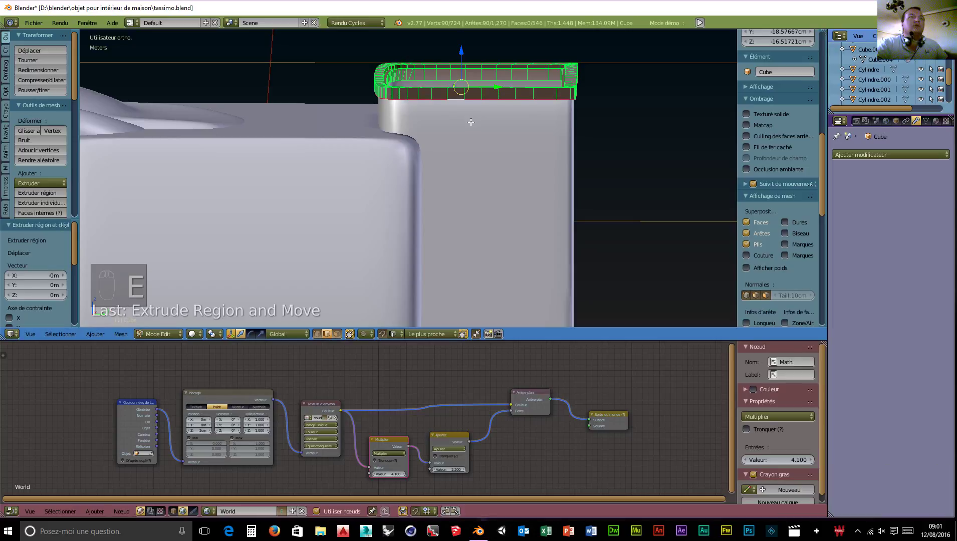
{"action": "key", "text": "s"}
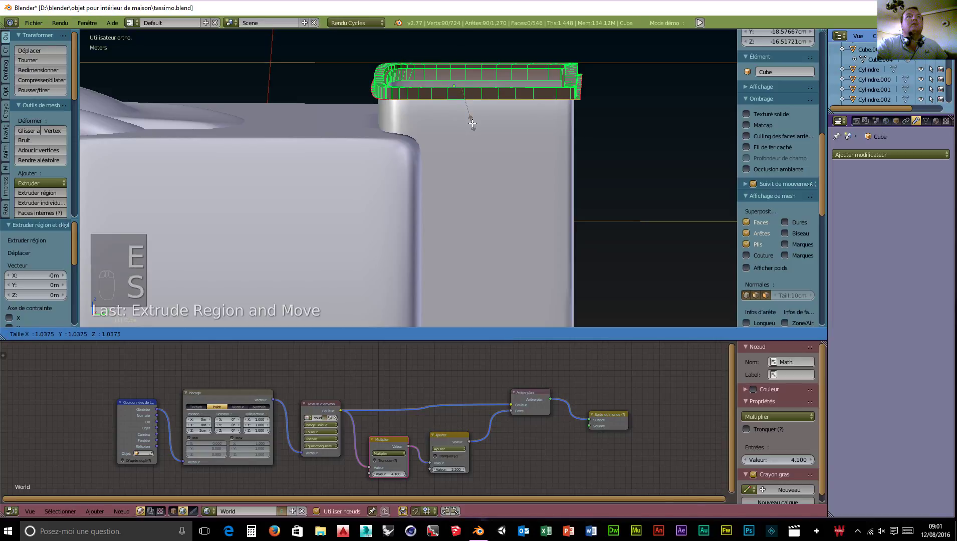
{"action": "left_click", "coordinate": [471, 123]}
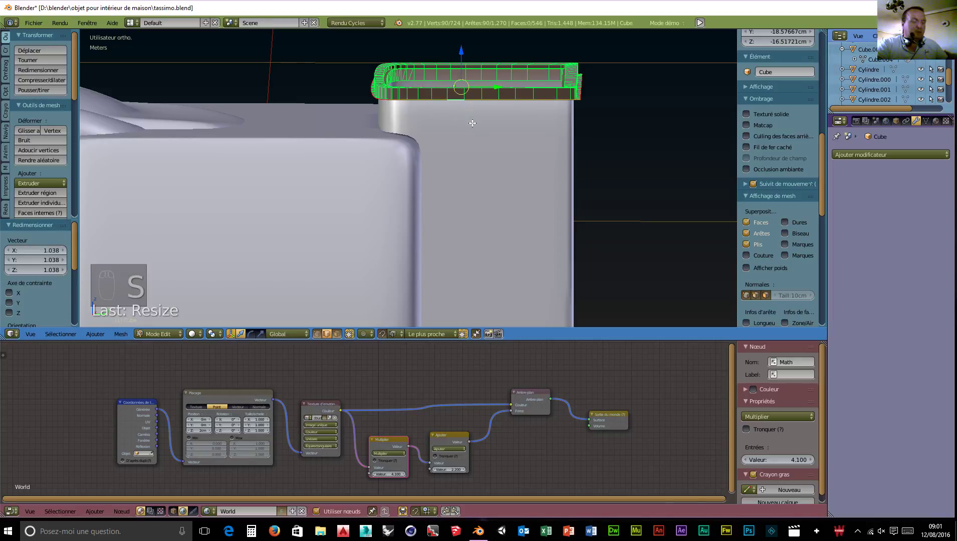
- Extrude the outer loop about 1.07 cm up along Z, and add an in-place extrusion scaled inward to about 0.59
{"action": "key", "text": "e"}
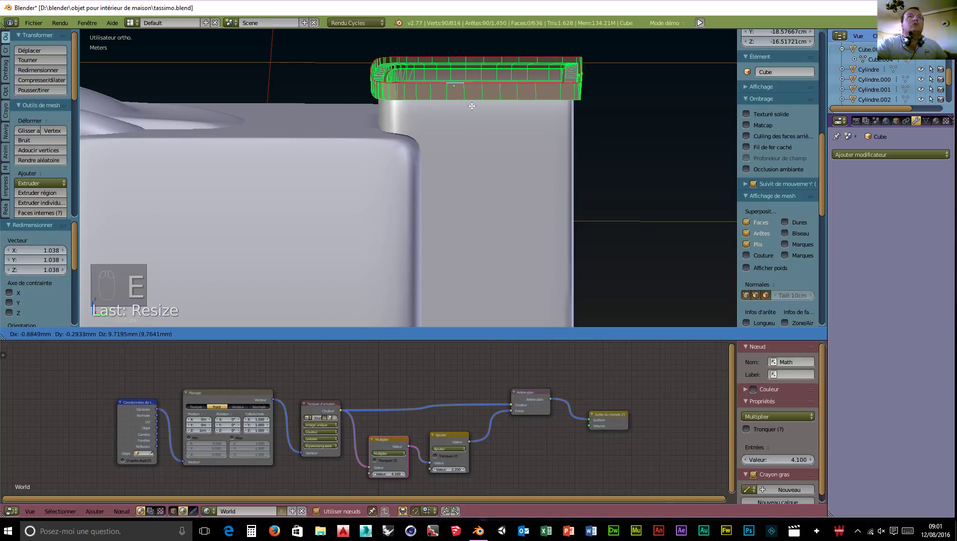
{"action": "key", "text": "z"}
{"action": "left_click", "coordinate": [473, 105]}
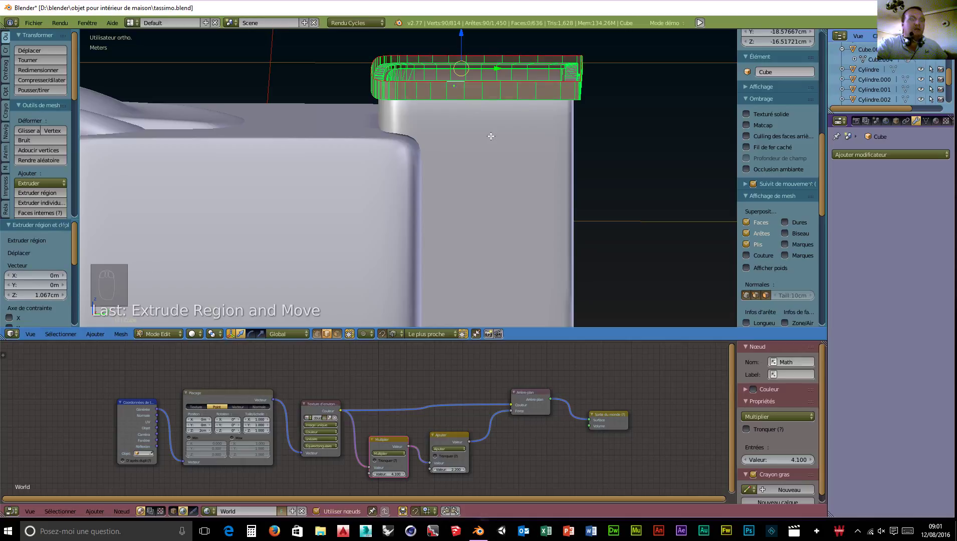
{"action": "key", "text": "e"}
{"action": "key", "text": "s"}
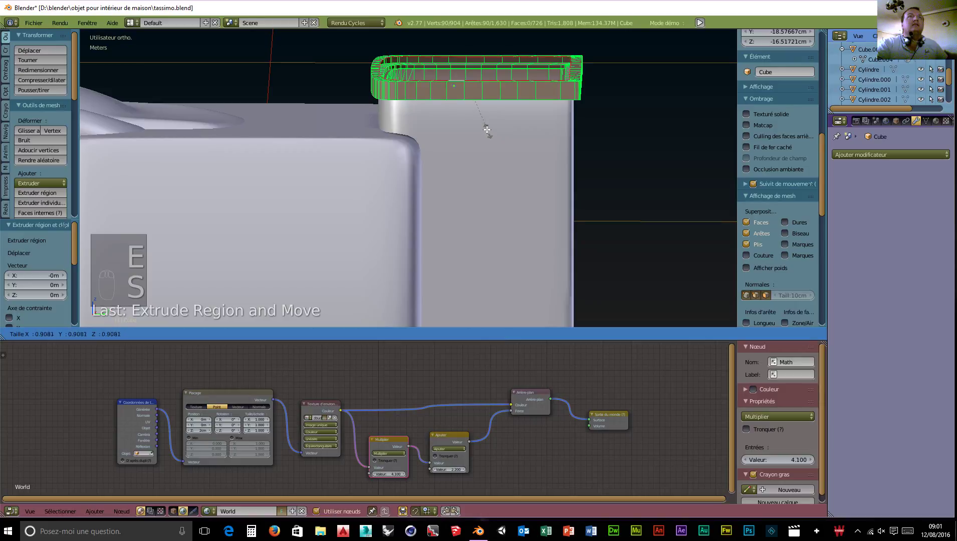
{"action": "left_click", "coordinate": [471, 111]}
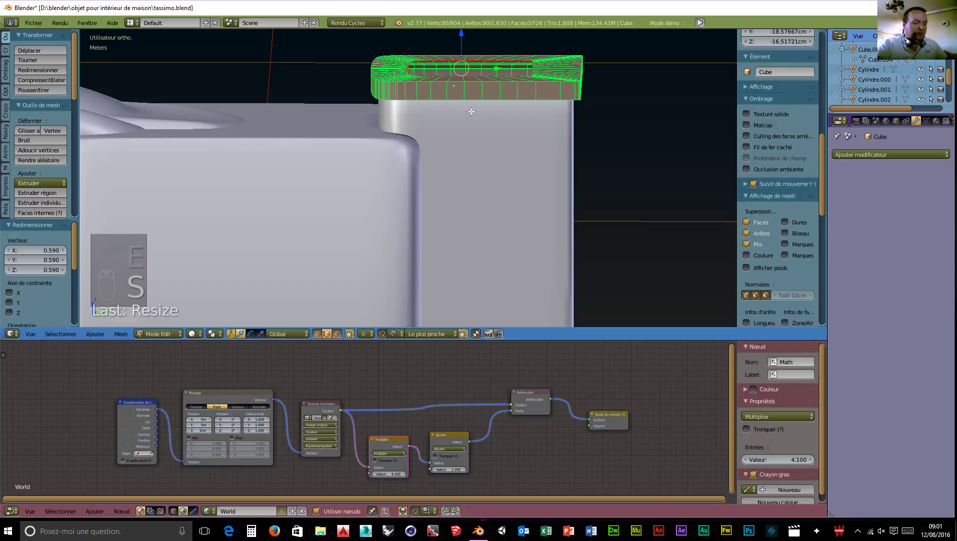
- Add two in-place extrusions of the lid's inner loop, scaled inward to about 0.468 and about 0.323
{"action": "key", "text": "e"}
{"action": "left_click", "coordinate": [471, 111]}
{"action": "key", "text": "s"}
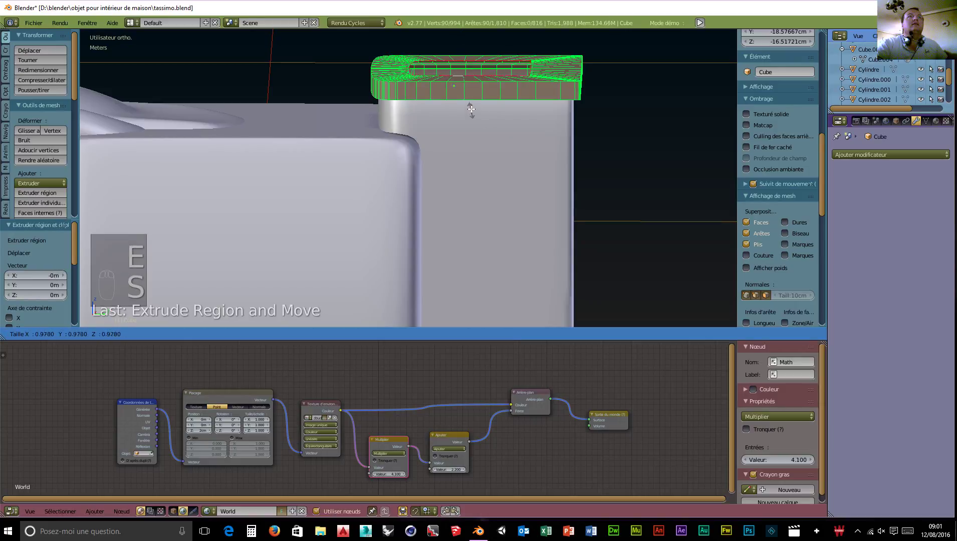
{"action": "left_click", "coordinate": [460, 89]}
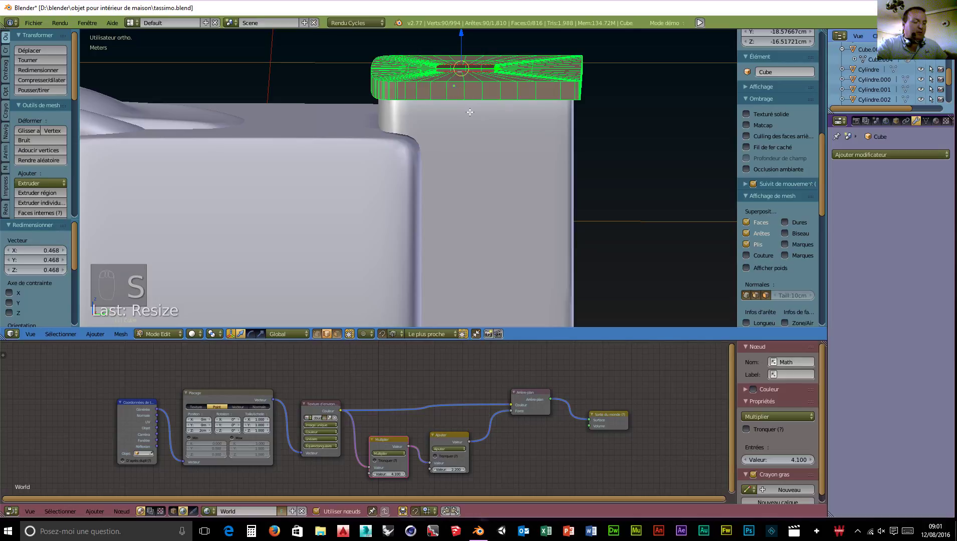
{"action": "key", "text": "e"}
{"action": "left_click", "coordinate": [470, 111]}
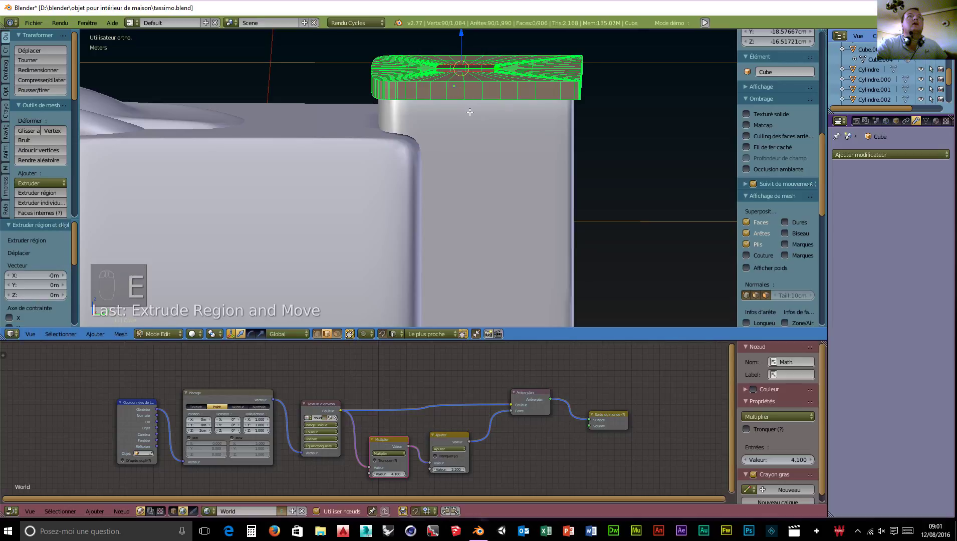
{"action": "key", "text": "s"}
{"action": "left_click", "coordinate": [457, 82]}
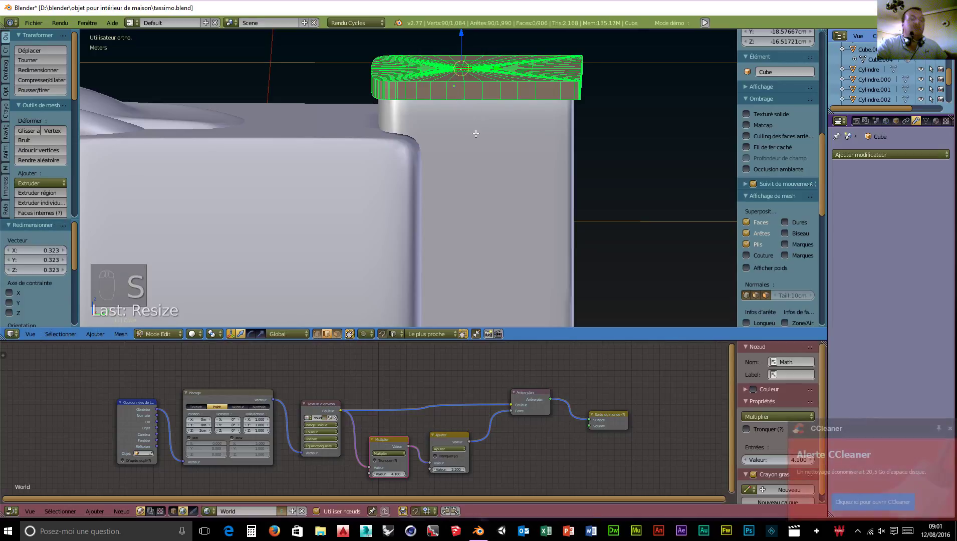
- Extrude the inner loop once more in place and merge its vertices at the centre to close the lid's surface
{"action": "key", "text": "e"}
{"action": "left_click", "coordinate": [475, 132]}
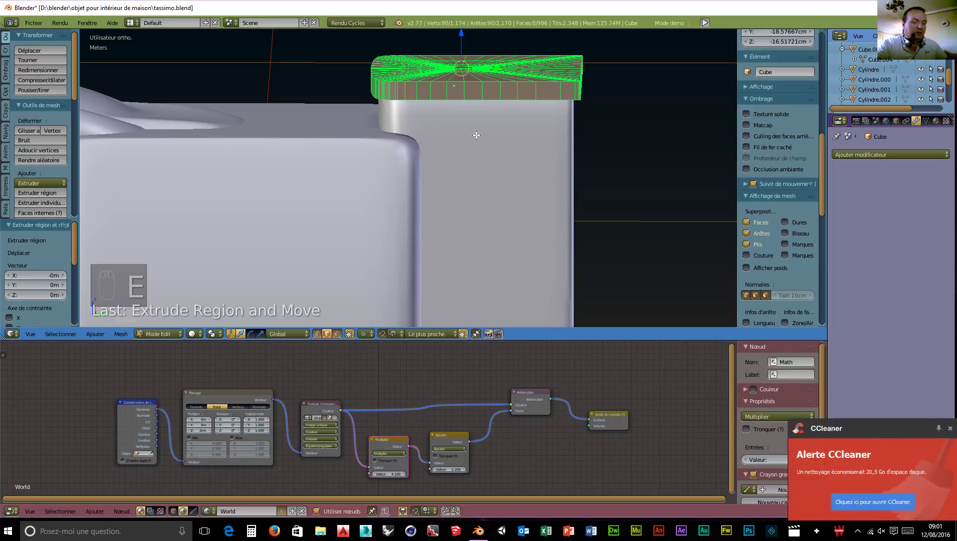
{"action": "key", "text": "alt+m"}
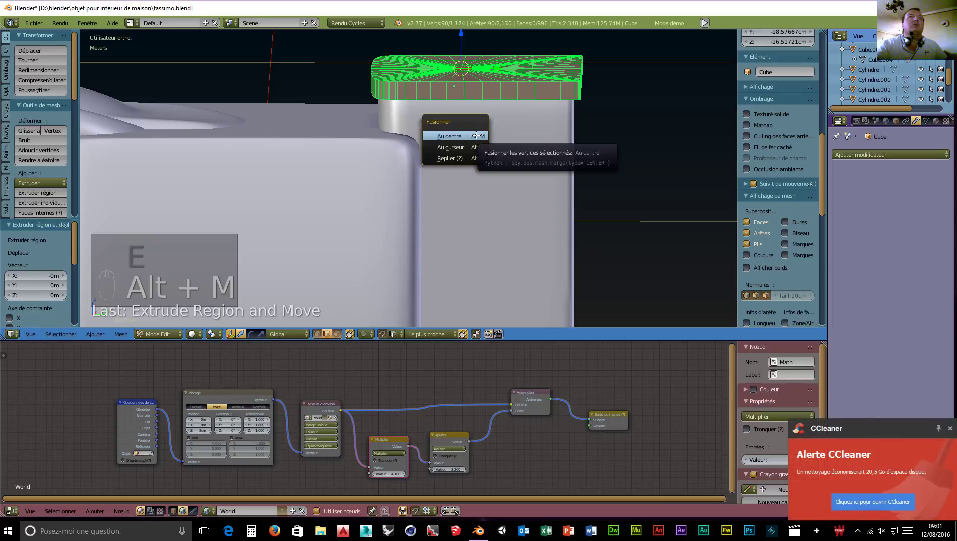
{"action": "left_click", "coordinate": [476, 134]}
- Display the lid's face normals to check which way they point, and hide them again
{"action": "middle_click_drag", "start_coordinate": [532, 176], "coordinate": [478, 203]}
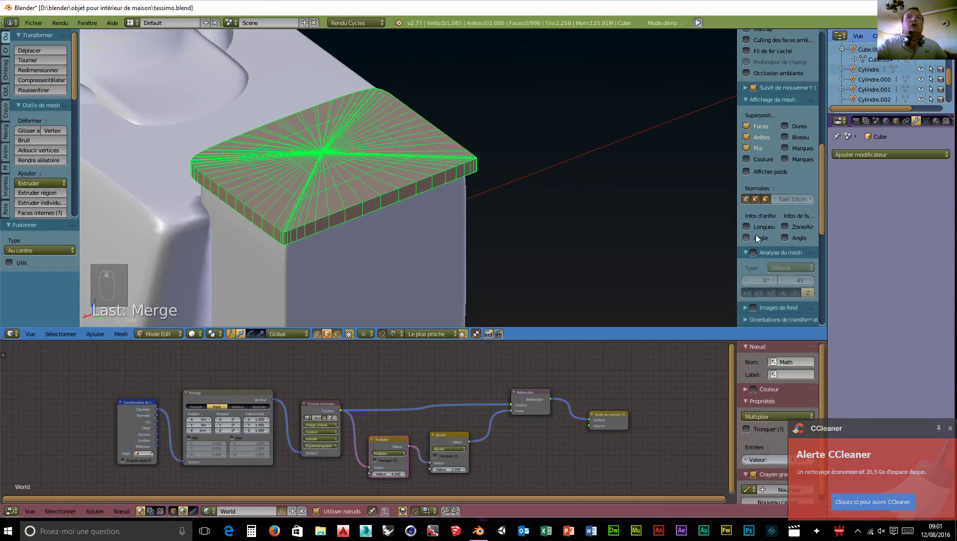
{"action": "scroll", "coordinate": [756, 235], "scroll_direction": "down", "scroll_amount": 12}
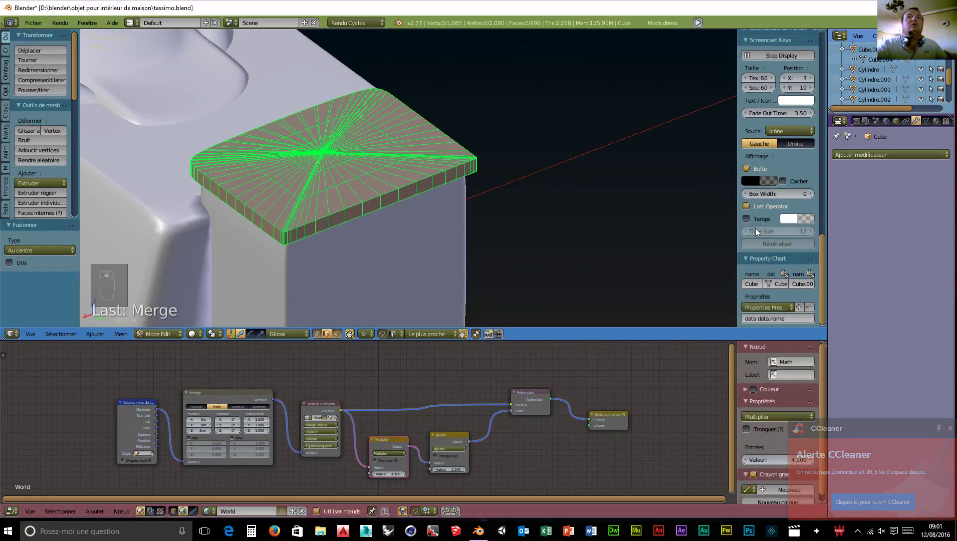
{"action": "scroll", "coordinate": [764, 235], "scroll_direction": "up", "scroll_amount": 10}
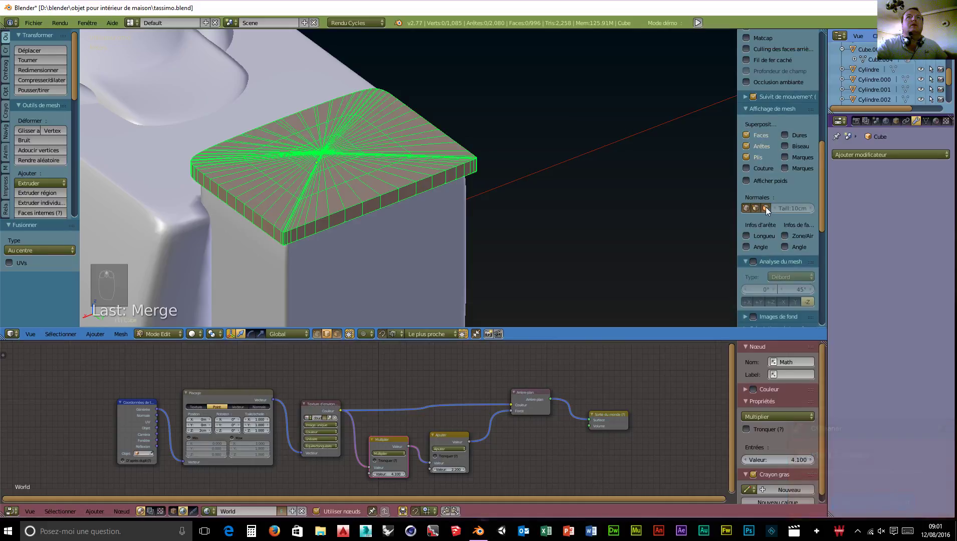
{"action": "left_click", "coordinate": [766, 207]}
{"action": "middle_click_drag", "start_coordinate": [711, 215], "coordinate": [681, 239]}
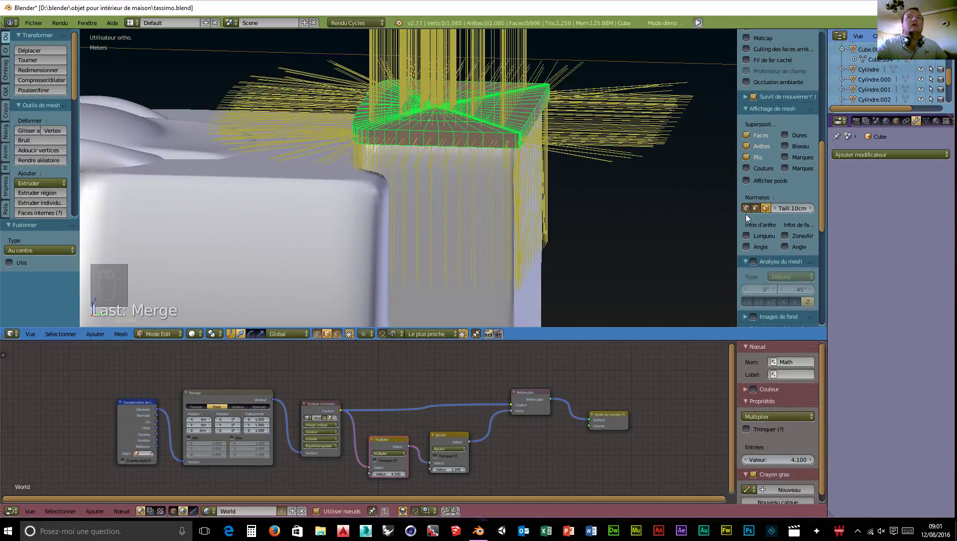
{"action": "left_click", "coordinate": [765, 208]}
{"action": "middle_click_drag", "start_coordinate": [645, 197], "coordinate": [591, 207]}
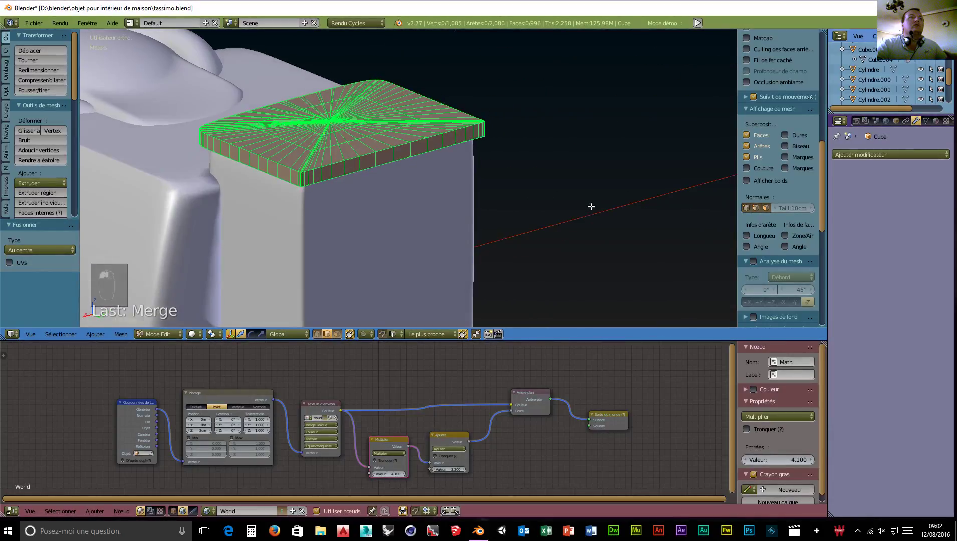
- Return the lid to Object Mode and apply smooth shading to it
{"action": "key", "text": "KP_1"}
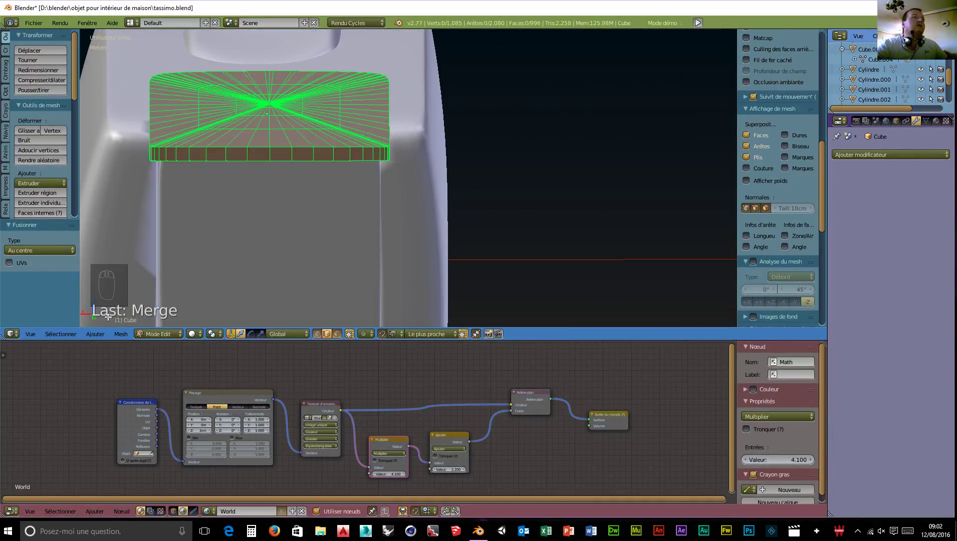
{"action": "left_click", "coordinate": [143, 333]}
{"action": "left_click", "coordinate": [166, 324]}
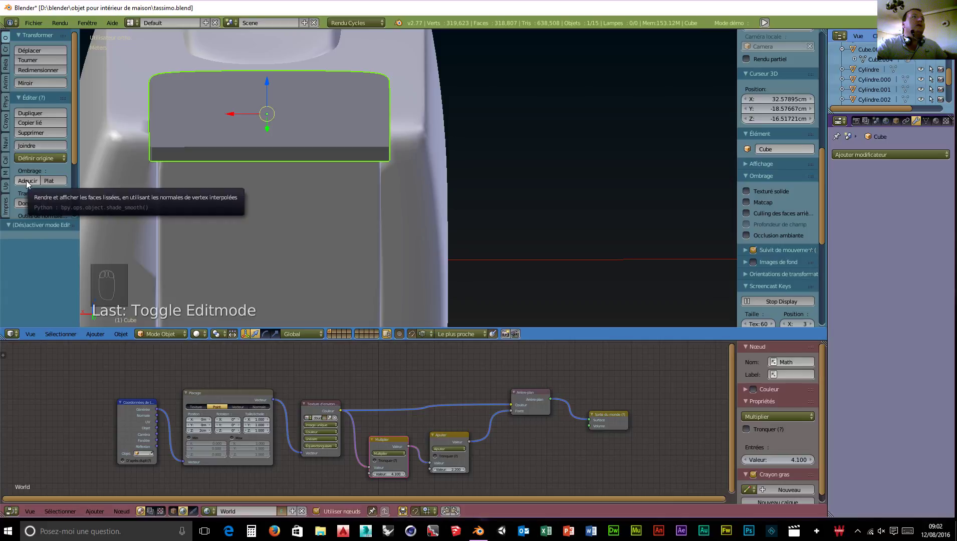
{"action": "left_click", "coordinate": [26, 181]}
{"action": "middle_click_drag", "start_coordinate": [125, 200], "coordinate": [114, 171]}
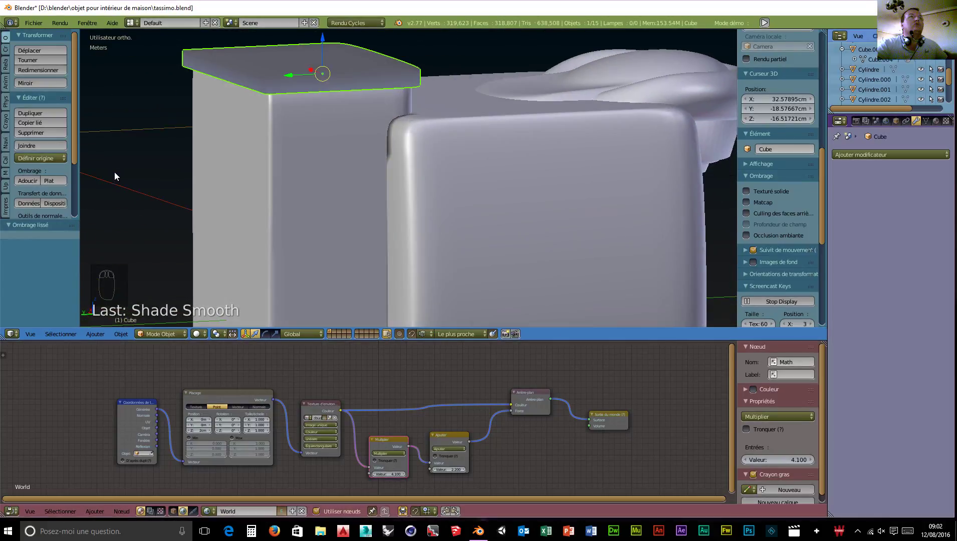
- Assign the existing material Matériau.001 to the lid
{"action": "left_click", "coordinate": [935, 122]}
{"action": "left_click", "coordinate": [838, 187]}
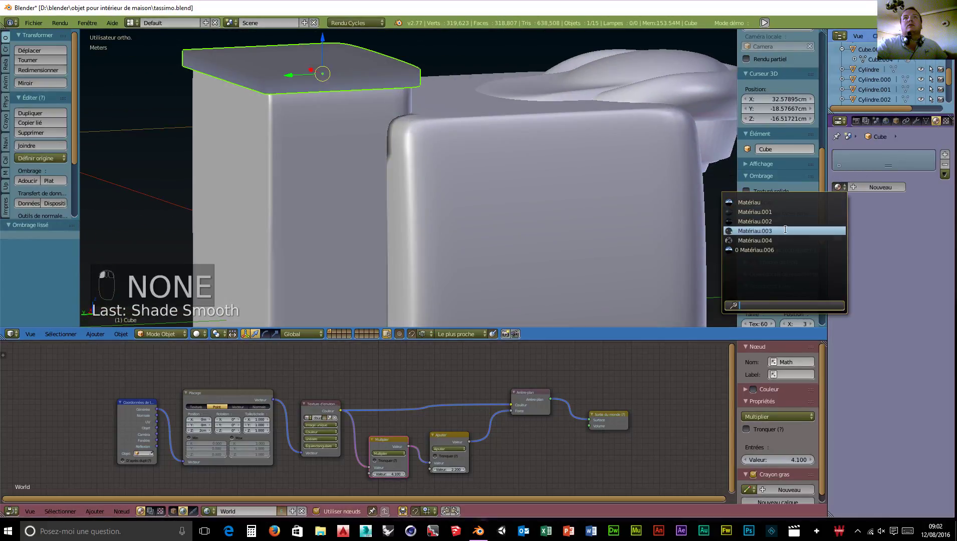
{"action": "left_click", "coordinate": [751, 212]}
- Inspect the coffee machine from several sides, including its underside, feet and front
{"action": "middle_click_drag", "start_coordinate": [352, 195], "coordinate": [253, 201]}
{"action": "scroll", "coordinate": [253, 201], "scroll_direction": "down", "scroll_amount": 5}
{"action": "middle_click_drag", "start_coordinate": [409, 209], "coordinate": [325, 117]}
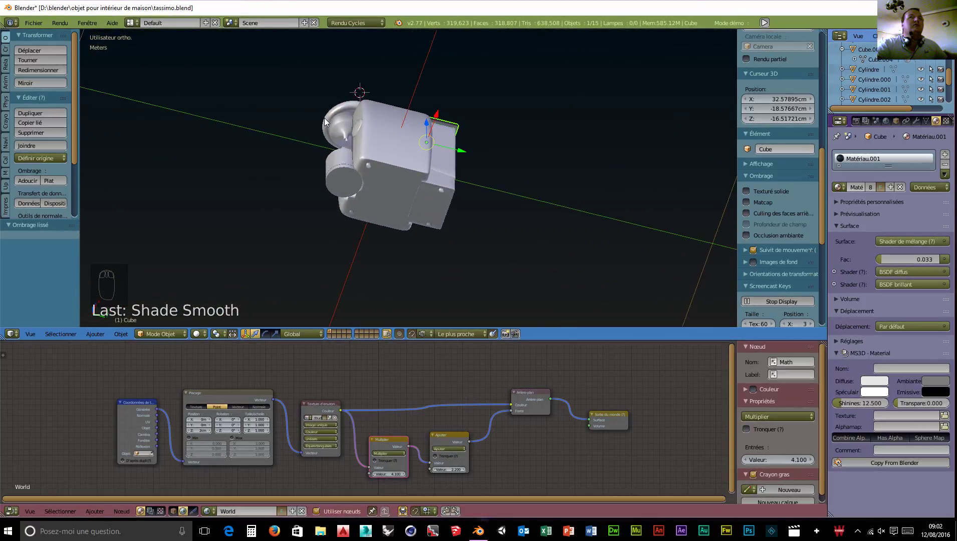
{"action": "scroll", "coordinate": [374, 205], "scroll_direction": "up", "scroll_amount": 8}
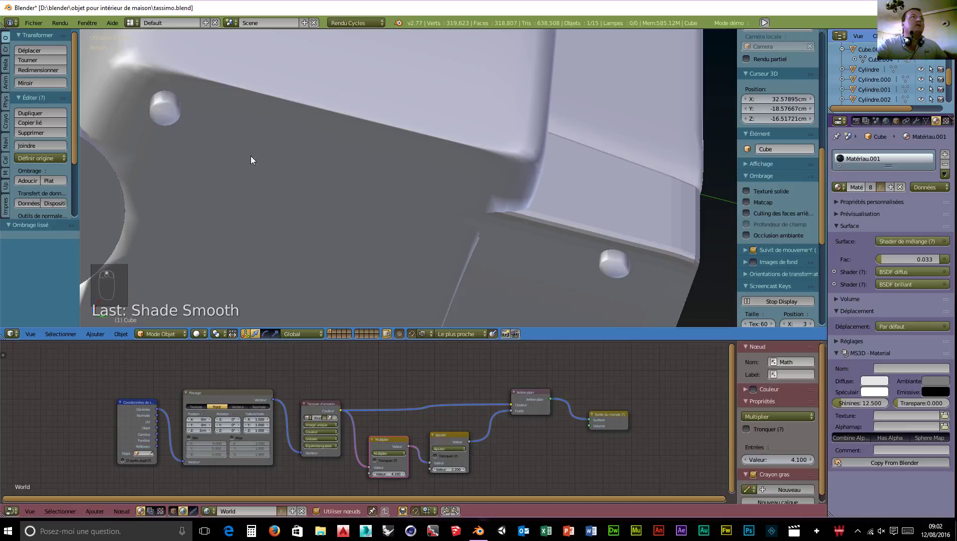
{"action": "middle_click_drag", "start_coordinate": [200, 136], "coordinate": [238, 181]}
{"action": "scroll", "coordinate": [309, 243], "scroll_direction": "down", "scroll_amount": 3}
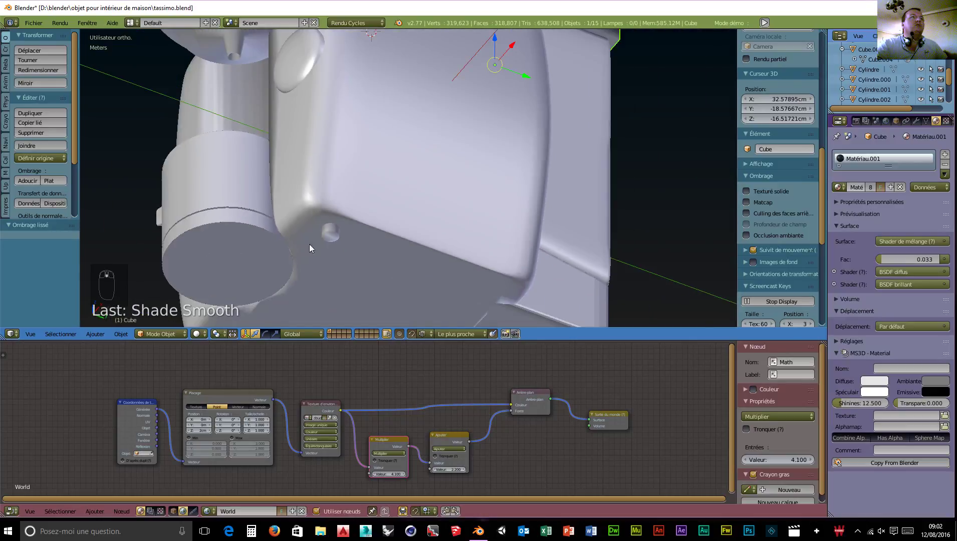
{"action": "scroll", "coordinate": [308, 244], "scroll_direction": "down", "scroll_amount": 2}
{"action": "middle_click_drag", "start_coordinate": [346, 220], "coordinate": [293, 313]}
{"action": "scroll", "coordinate": [376, 277], "scroll_direction": "down", "scroll_amount": 3}
{"action": "middle_click_drag", "start_coordinate": [372, 239], "coordinate": [444, 217]}
{"action": "scroll", "coordinate": [444, 229], "scroll_direction": "down", "scroll_amount": 5}
{"action": "scroll", "coordinate": [444, 230], "scroll_direction": "down", "scroll_amount": 4}
{"action": "scroll", "coordinate": [443, 217], "scroll_direction": "up", "scroll_amount": 5}
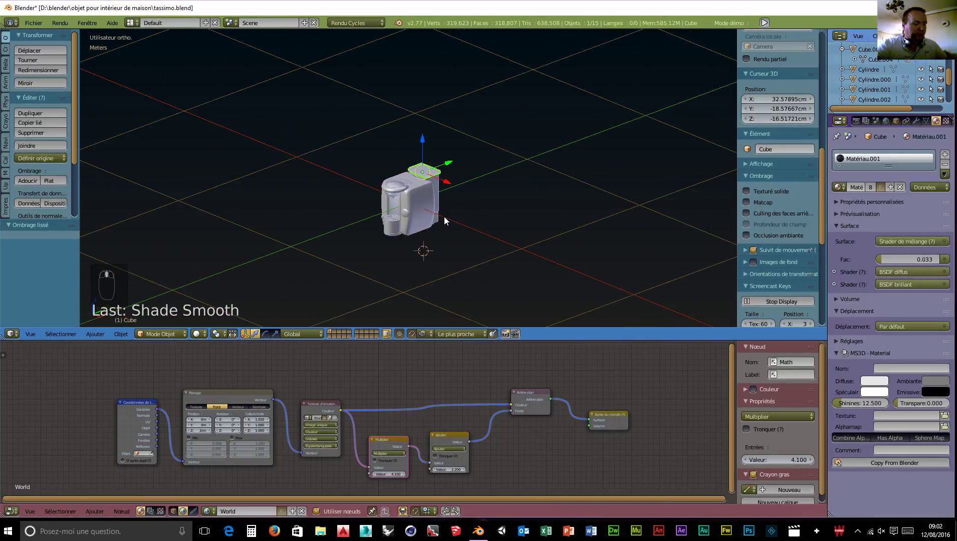
- Reveal all hidden objects and select the camera aimed at the coffee machine
{"action": "key", "text": "alt+h"}
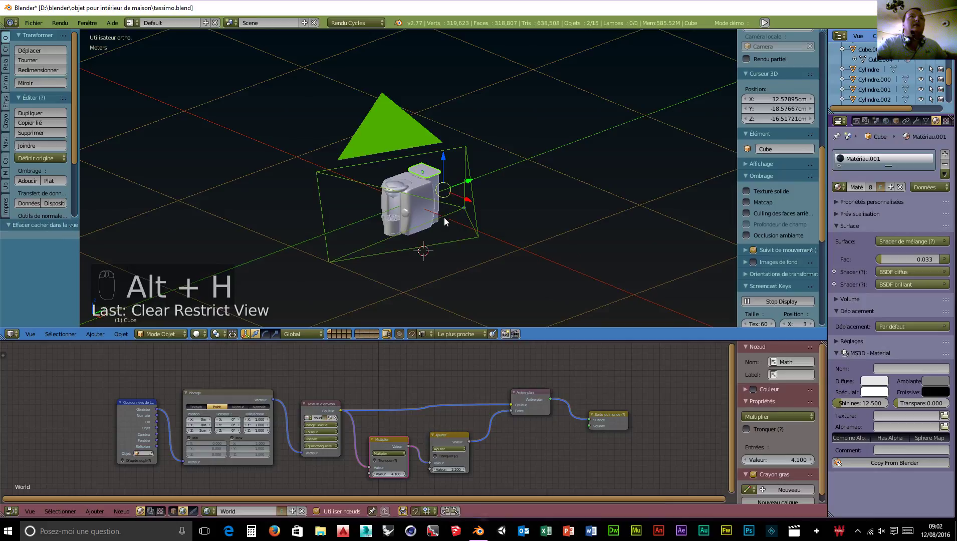
{"action": "middle_click_drag", "start_coordinate": [500, 250], "coordinate": [596, 184]}
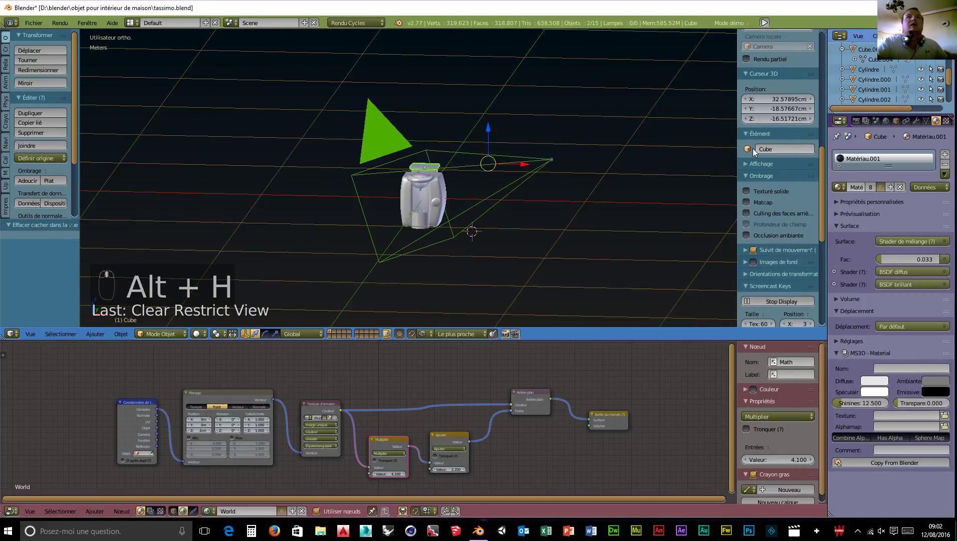
{"action": "scroll", "coordinate": [759, 158], "scroll_direction": "up", "scroll_amount": 2}
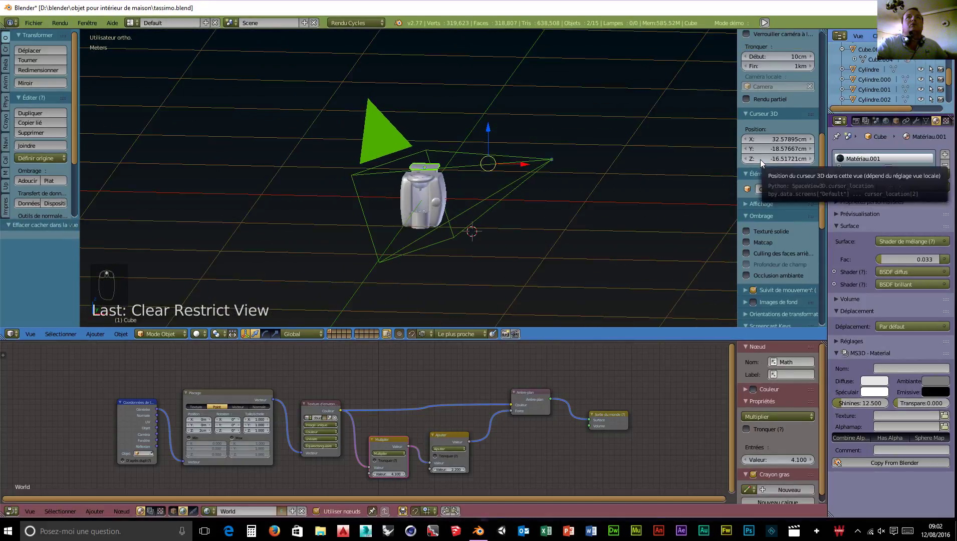
{"action": "scroll", "coordinate": [773, 162], "scroll_direction": "up", "scroll_amount": 6}
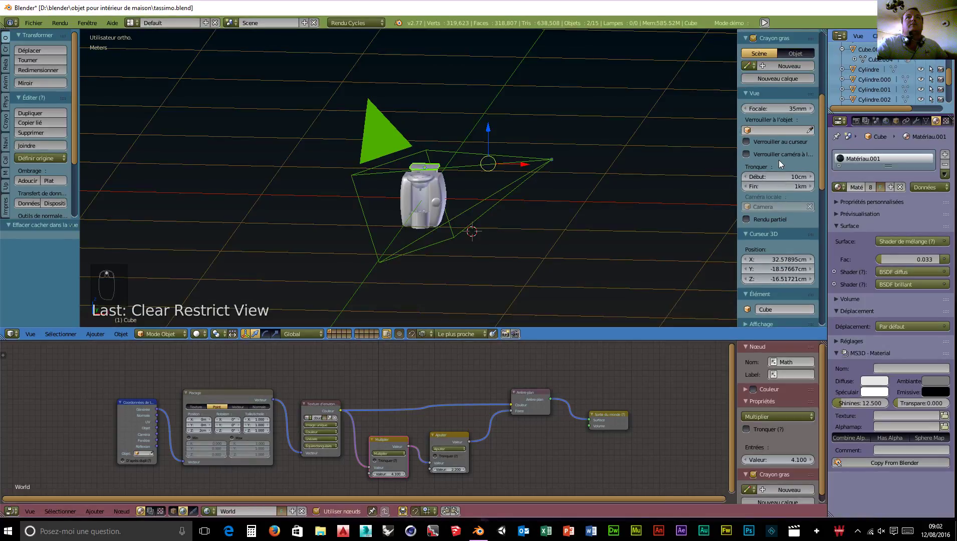
{"action": "scroll", "coordinate": [779, 163], "scroll_direction": "up", "scroll_amount": 8}
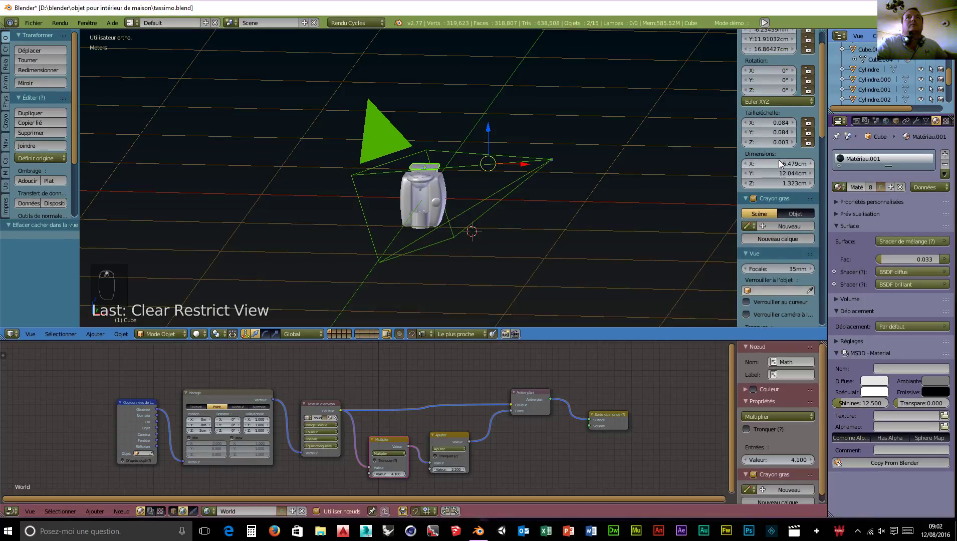
{"action": "scroll", "coordinate": [779, 163], "scroll_direction": "up", "scroll_amount": 2}
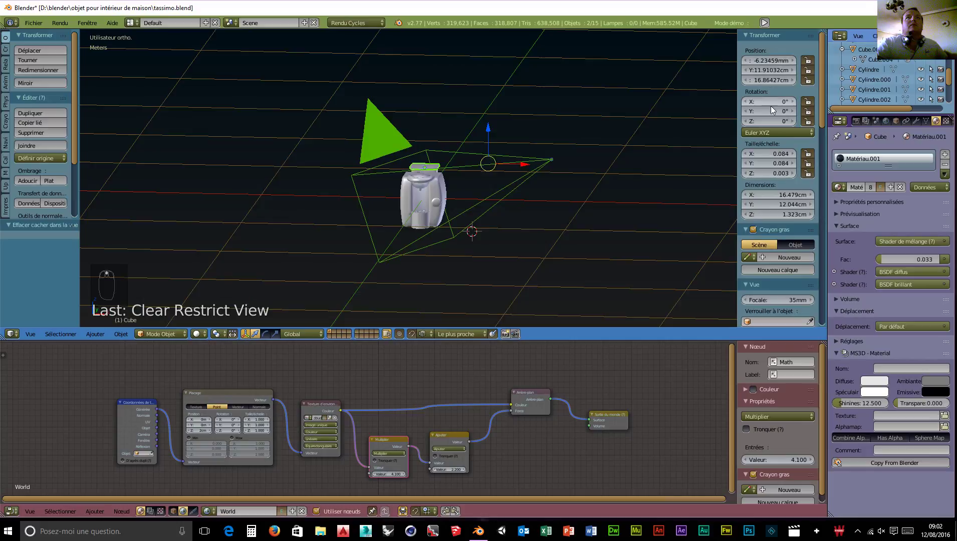
{"action": "scroll", "coordinate": [781, 235], "scroll_direction": "down", "scroll_amount": 2}
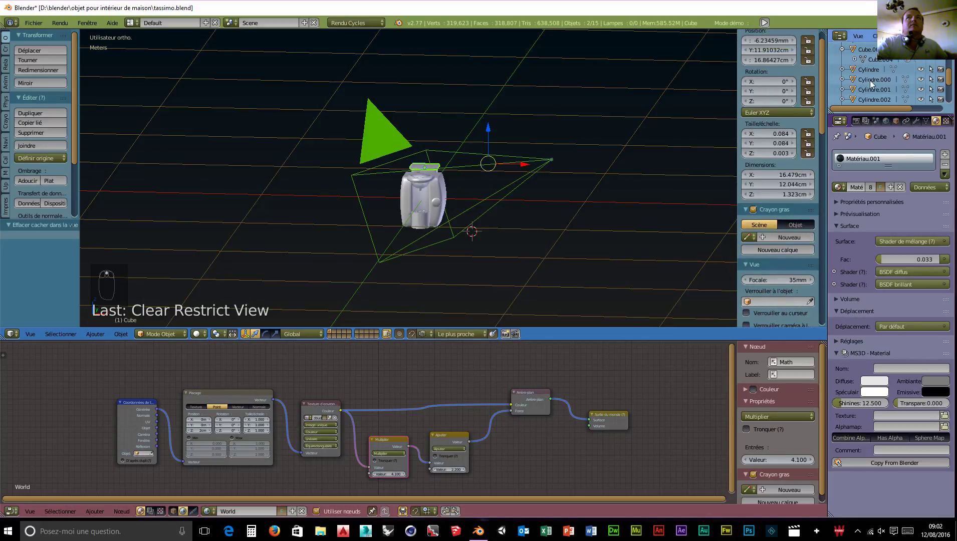
{"action": "scroll", "coordinate": [879, 119], "scroll_direction": "down", "scroll_amount": 3}
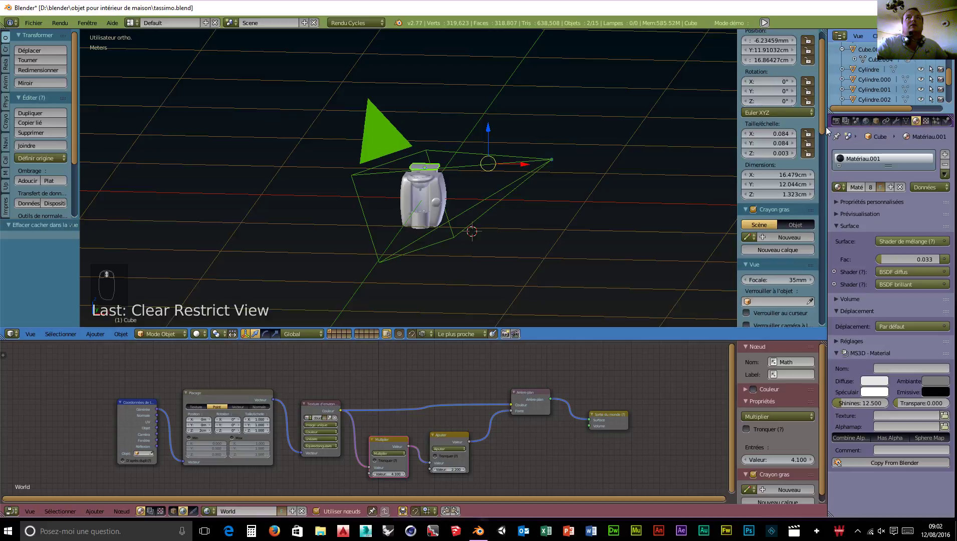
{"action": "right_click", "coordinate": [364, 179]}
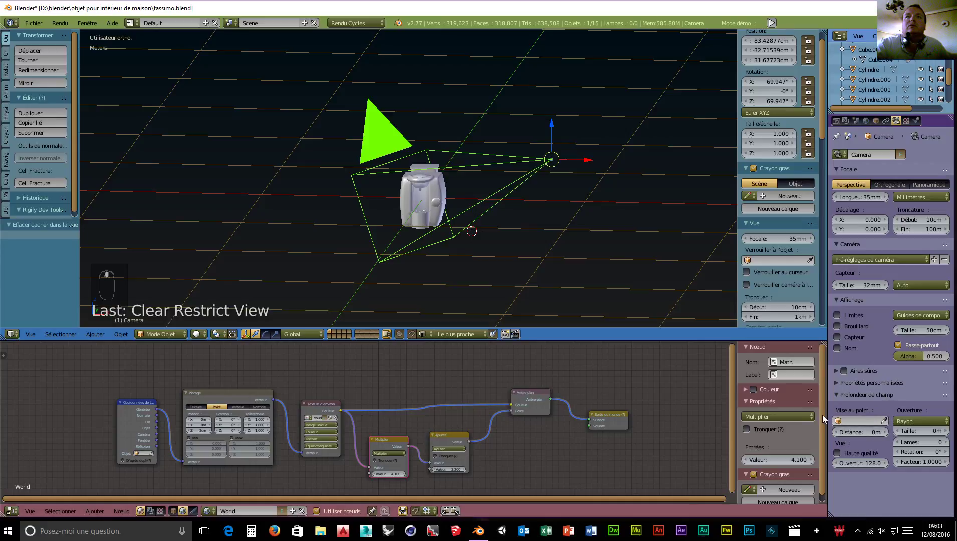
- Widen the properties area showing the camera settings, and briefly expand the camera's custom properties
{"action": "left_click_drag", "start_coordinate": [829, 418], "coordinate": [747, 416]}
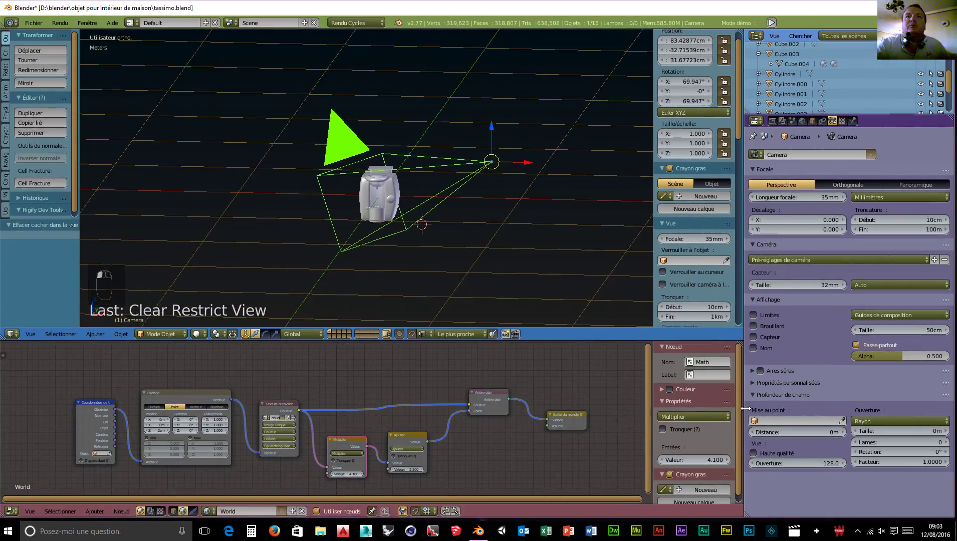
{"action": "left_click", "coordinate": [754, 384]}
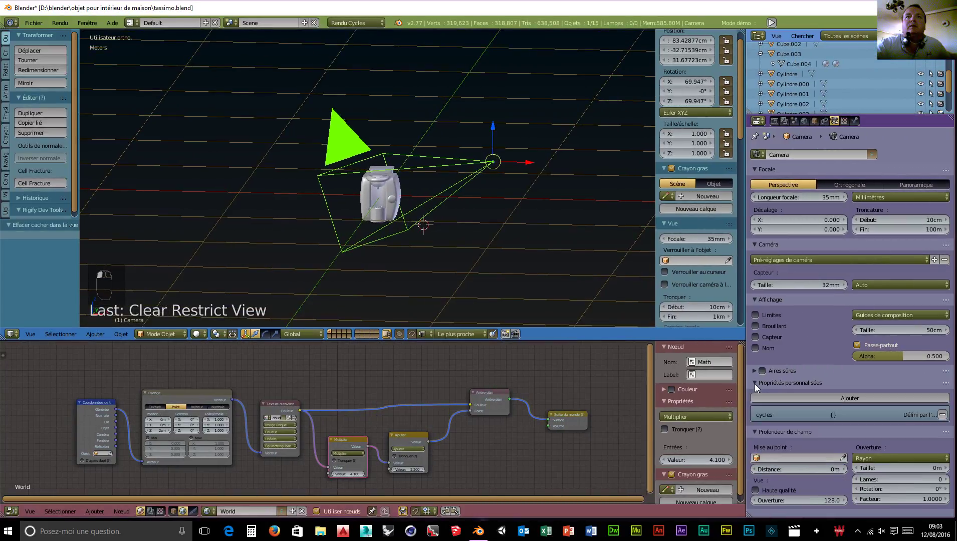
{"action": "left_click", "coordinate": [754, 383]}
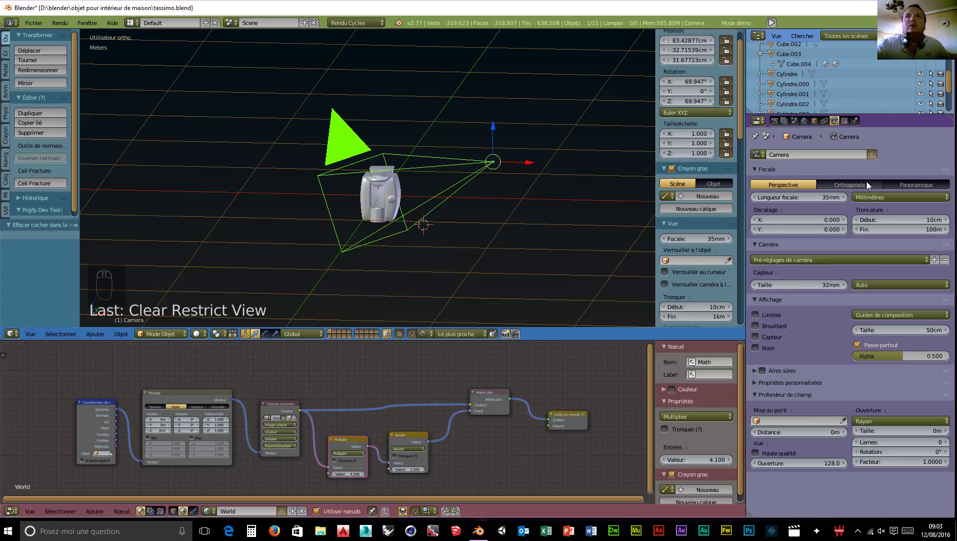
- Split the 3D viewport into two side-by-side views and show the camera's view in the new one
{"action": "scroll", "coordinate": [523, 232], "scroll_direction": "up", "scroll_amount": 2}
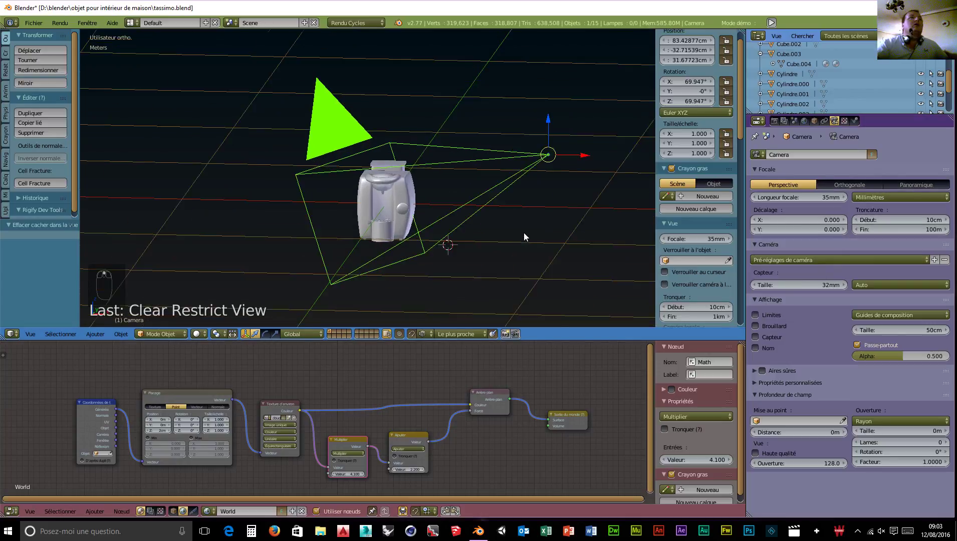
{"action": "scroll", "coordinate": [526, 230], "scroll_direction": "down", "scroll_amount": 1}
{"action": "middle_click_drag", "start_coordinate": [533, 220], "coordinate": [336, 207]}
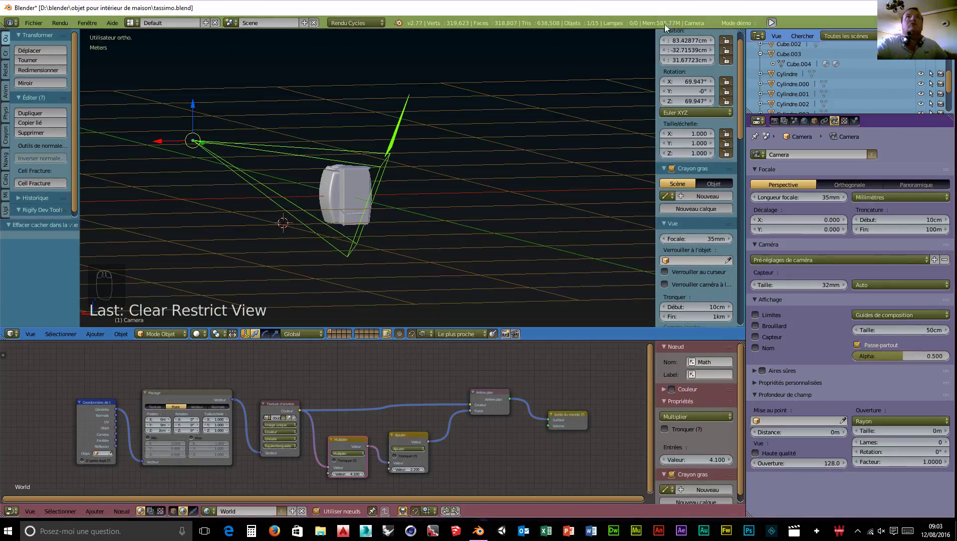
{"action": "left_click_drag", "start_coordinate": [732, 36], "coordinate": [387, 41]}
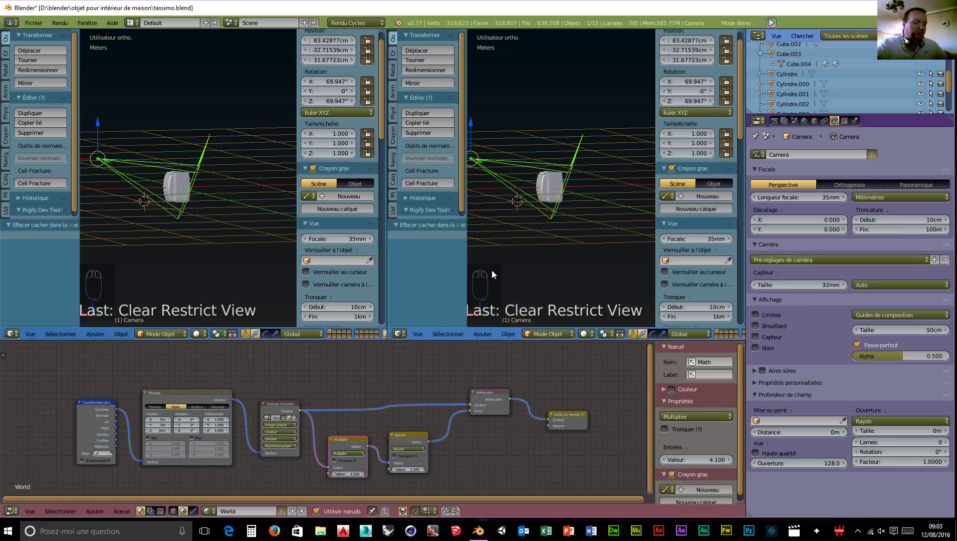
{"action": "key", "text": "KP_0"}
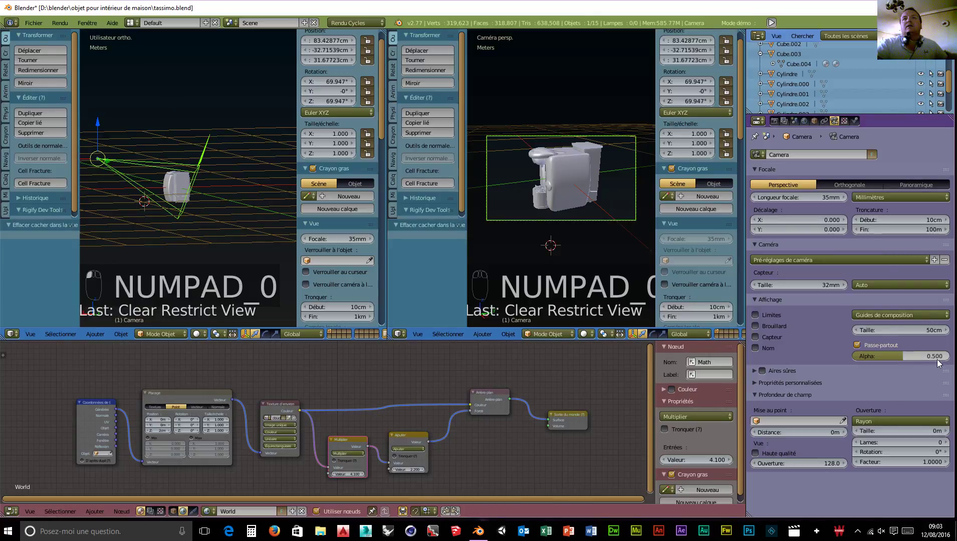
- Set the camera's passepartout alpha to 1.000 and enlarge the camera view by hiding its viewport's side shelves
{"action": "left_click_drag", "start_coordinate": [899, 361], "coordinate": [947, 361]}
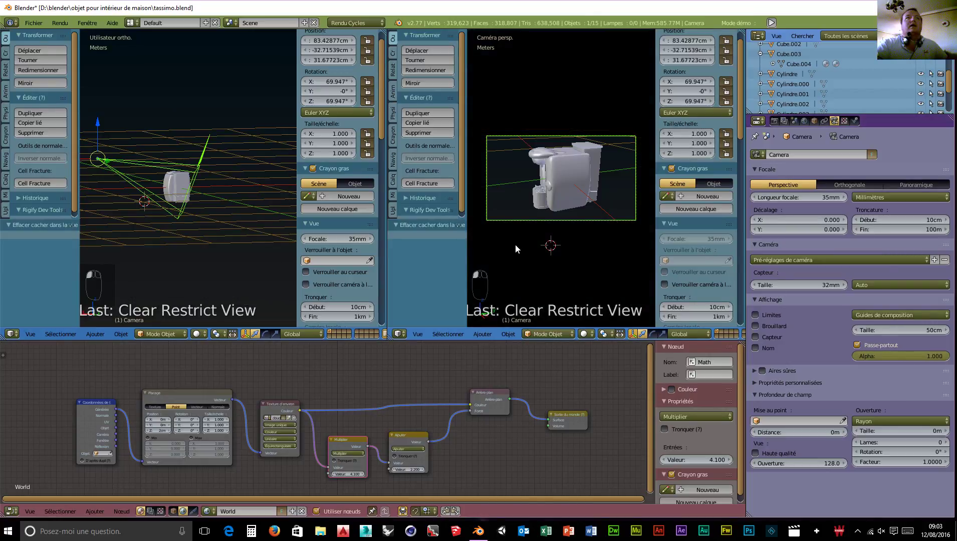
{"action": "key", "text": "t"}
{"action": "key", "text": "n"}
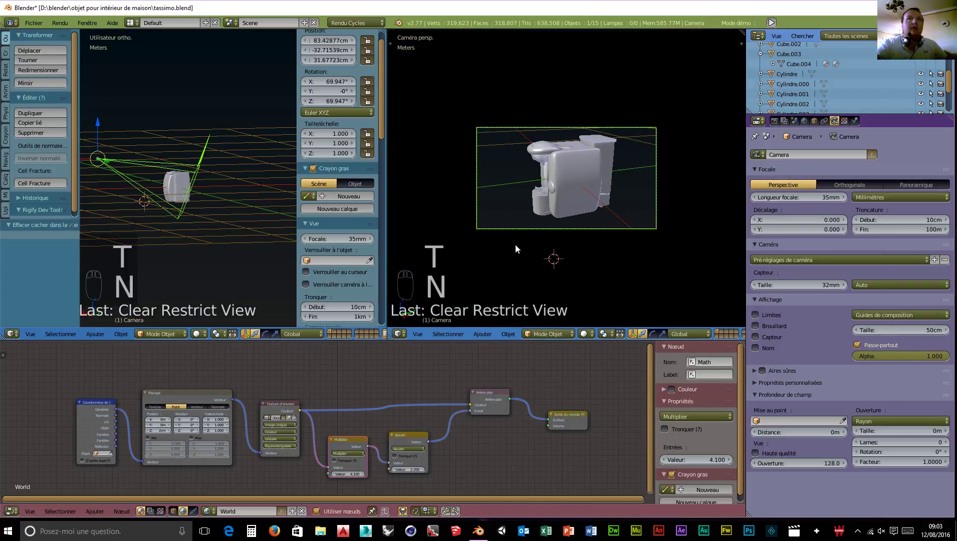
{"action": "scroll", "coordinate": [594, 263], "scroll_direction": "up", "scroll_amount": 2}
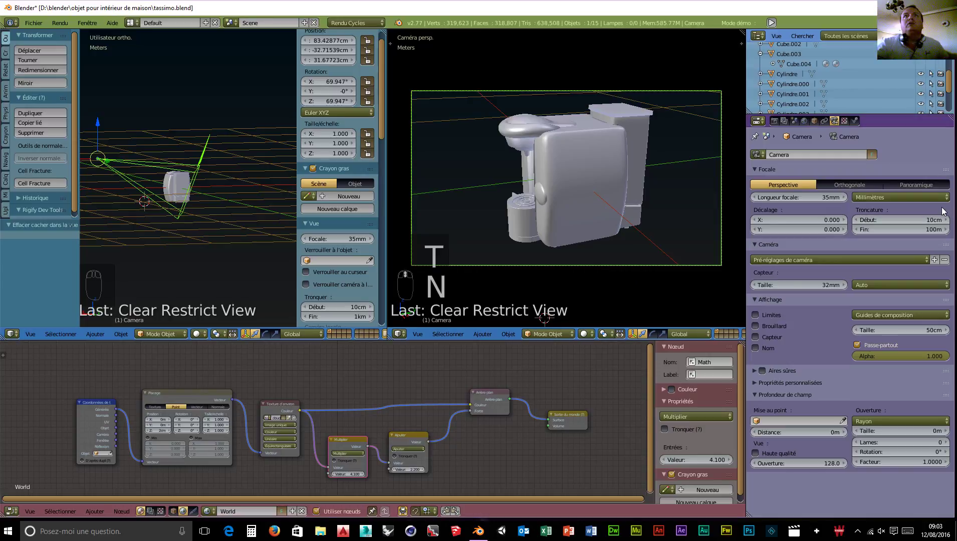
- Show the world's environment texture settings and switch the camera viewport to rendered shading
{"action": "left_click", "coordinate": [805, 121]}
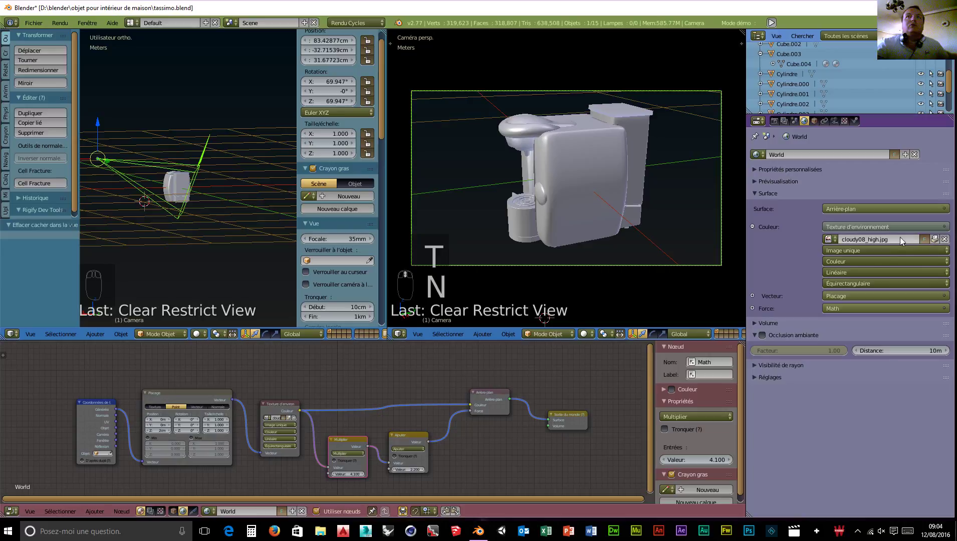
{"action": "scroll", "coordinate": [283, 460], "scroll_direction": "up", "scroll_amount": 2}
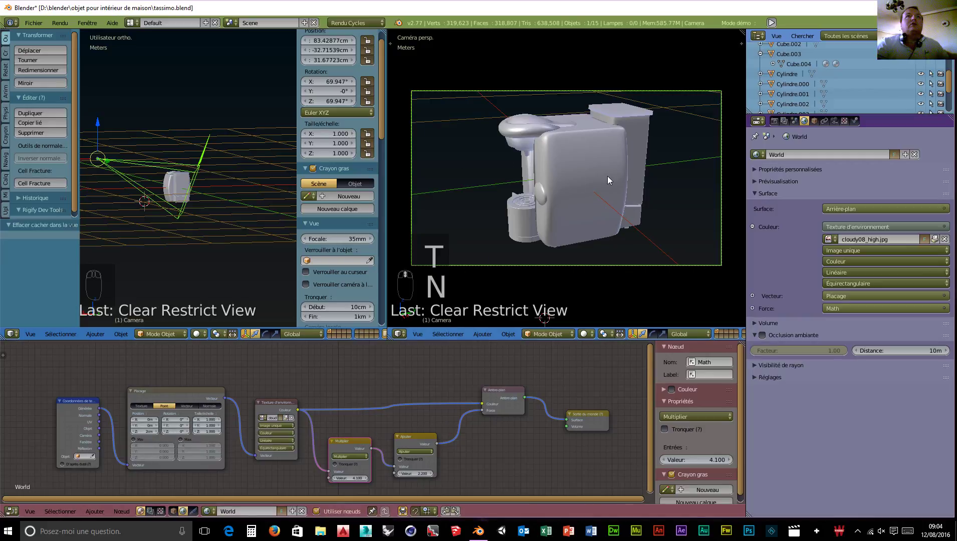
{"action": "scroll", "coordinate": [807, 75], "scroll_direction": "down", "scroll_amount": 5}
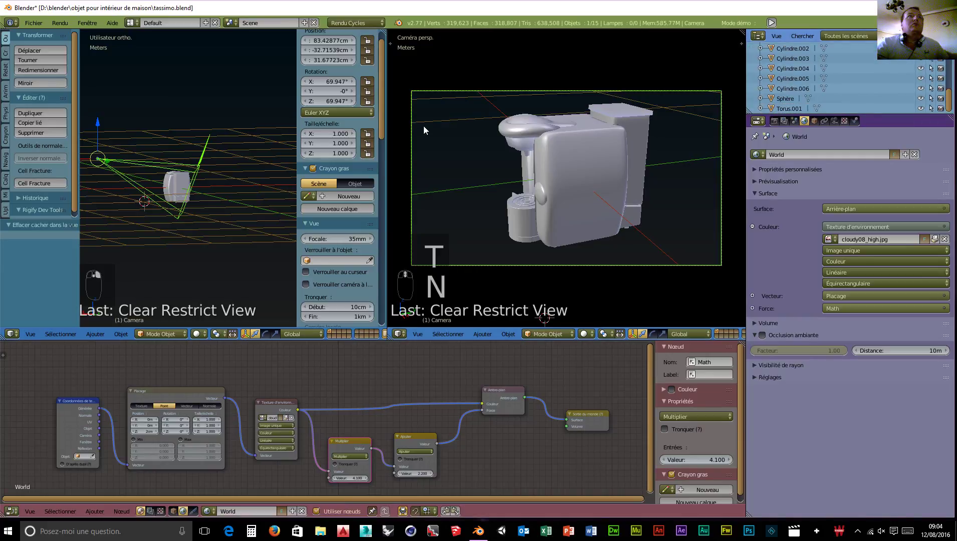
{"action": "key", "text": "shift+z"}
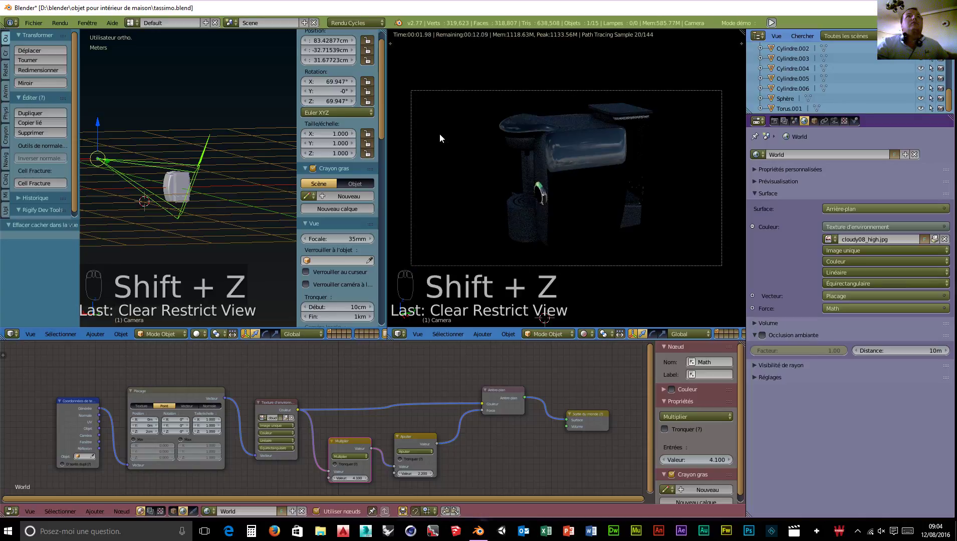
{"action": "scroll", "coordinate": [453, 156], "scroll_direction": "down", "scroll_amount": 2}
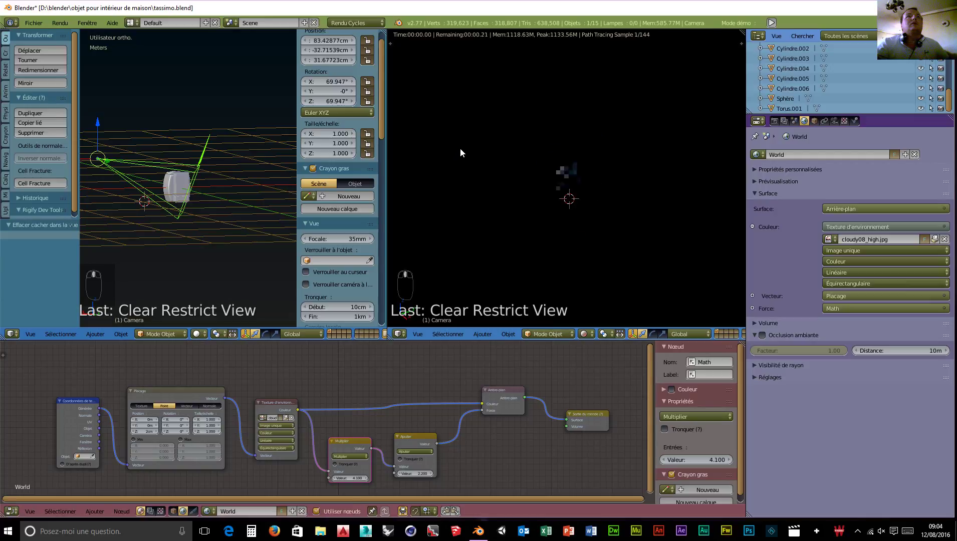
{"action": "scroll", "coordinate": [836, 87], "scroll_direction": "up", "scroll_amount": 5}
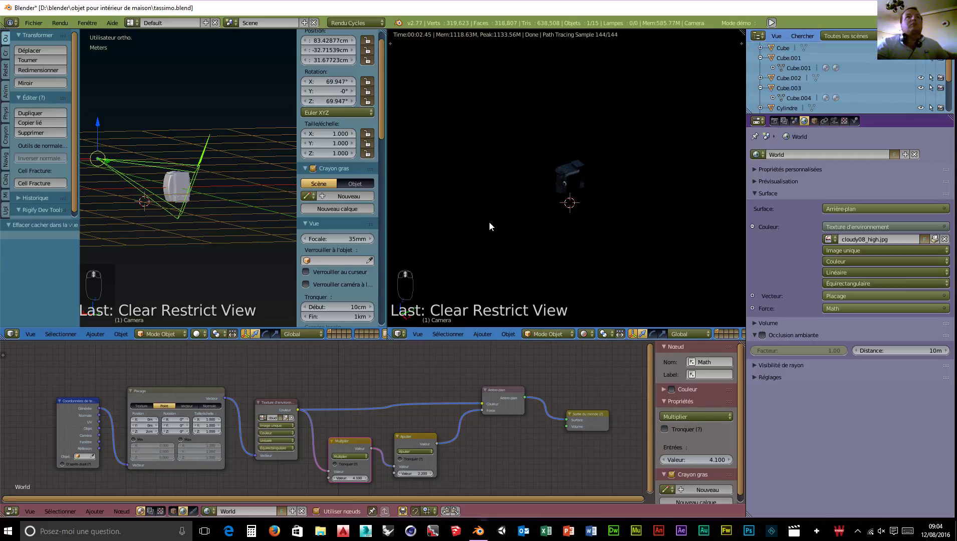
- Add a plane under the coffee machine as a floor and scale it by 45
{"action": "key", "text": "shift+a"}
{"action": "mouse_move", "coordinate": [492, 221]}
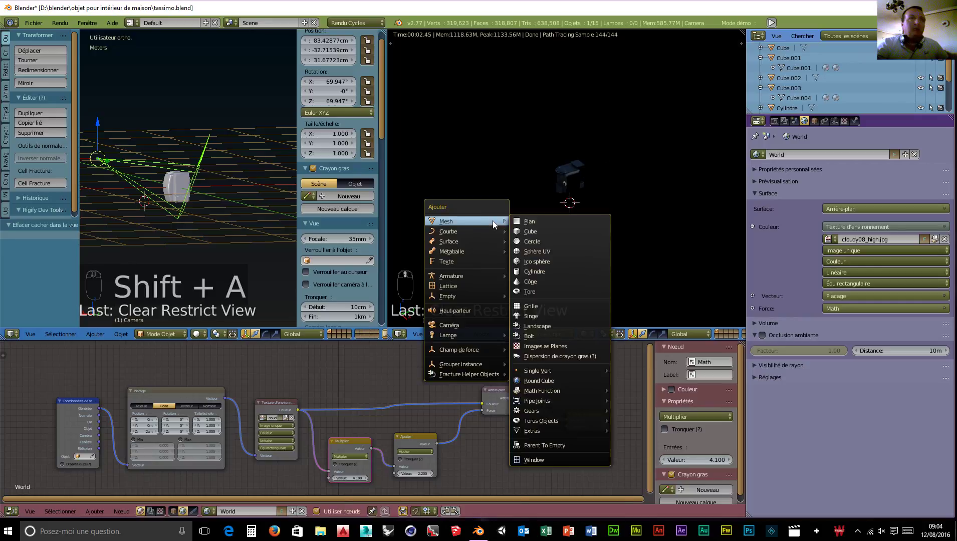
{"action": "left_click", "coordinate": [534, 222]}
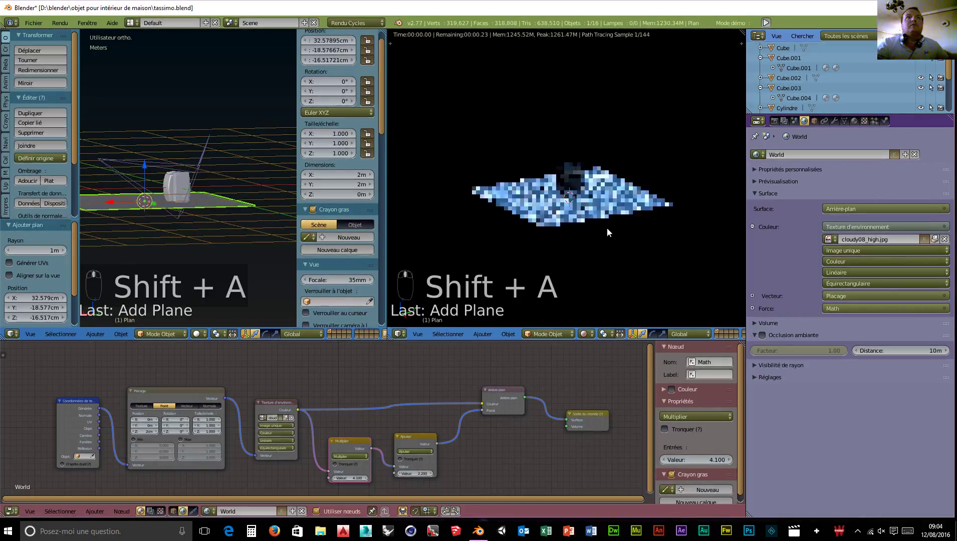
{"action": "scroll", "coordinate": [601, 226], "scroll_direction": "up", "scroll_amount": 8}
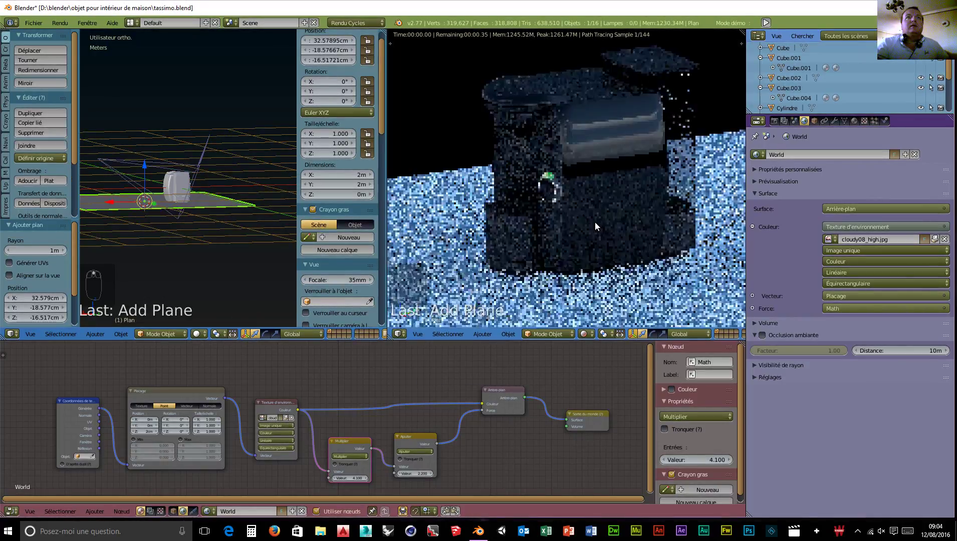
{"action": "scroll", "coordinate": [513, 289], "scroll_direction": "down", "scroll_amount": 8}
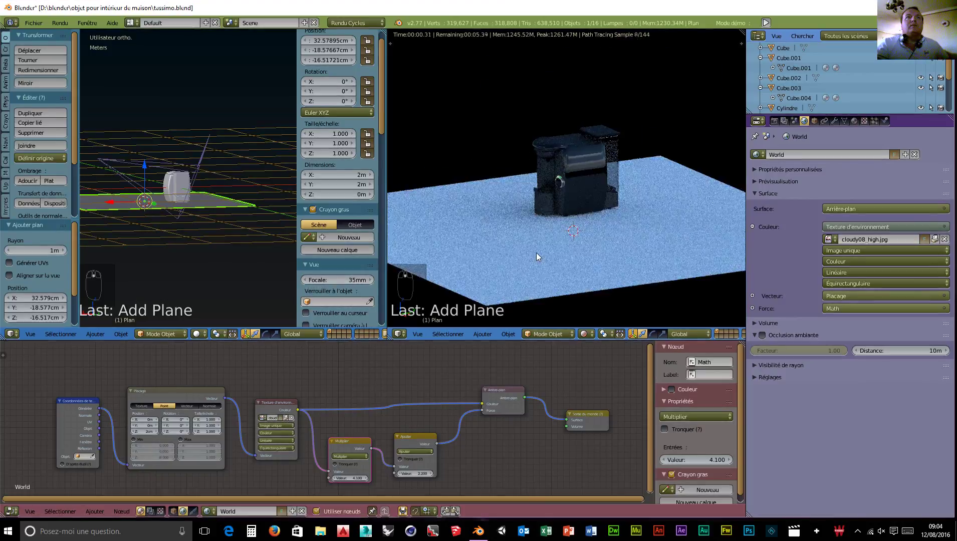
{"action": "key", "text": "s"}
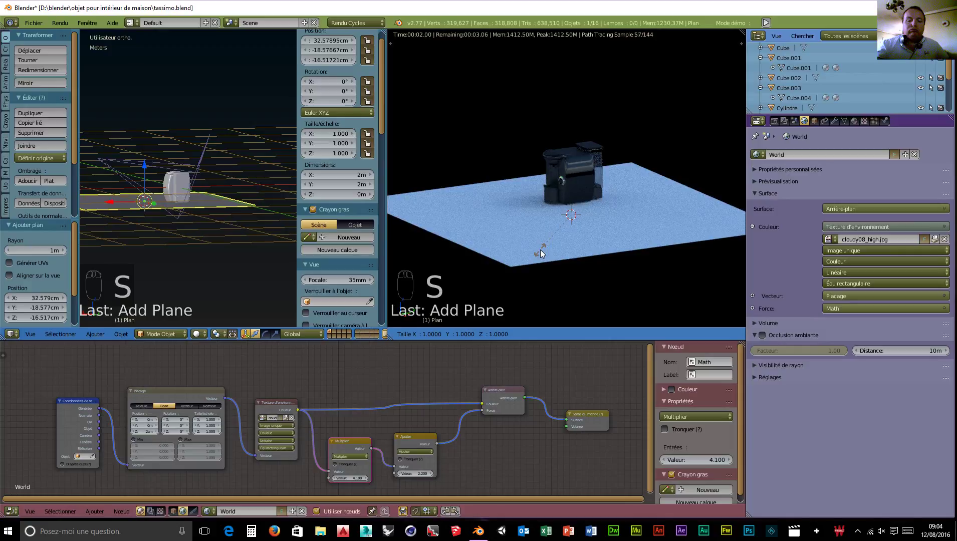
{"action": "type", "text": "45"}
{"action": "left_click", "coordinate": [540, 252]}
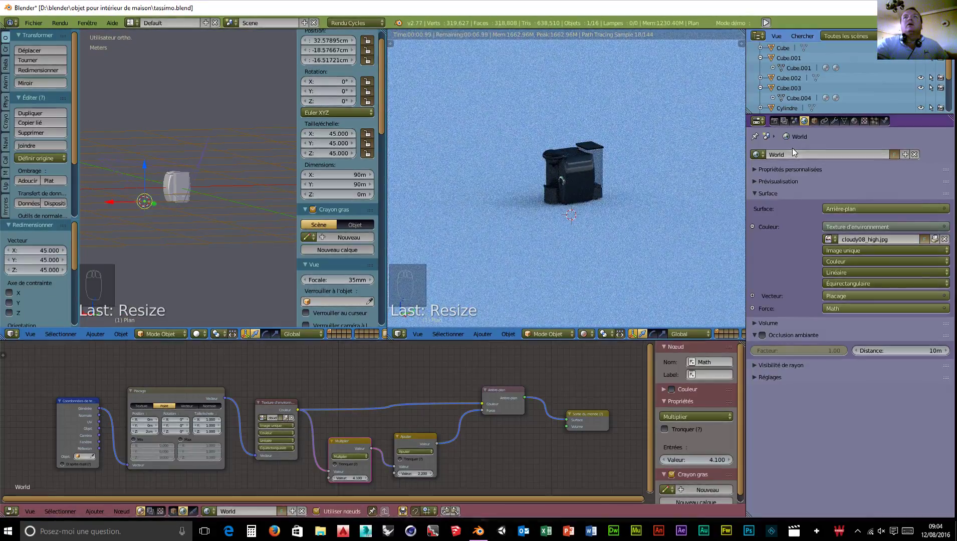
- Give the floor plane a new glossy (BSDF brillant) material with roughness 0.049 and check its reflections in the rendered view
{"action": "left_click", "coordinate": [854, 120]}
{"action": "left_click", "coordinate": [848, 187]}
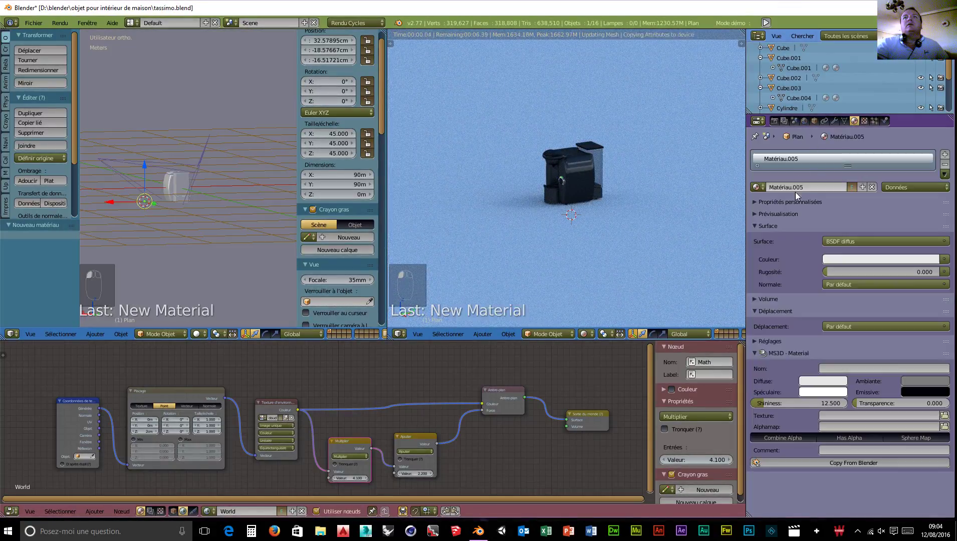
{"action": "left_click", "coordinate": [841, 243]}
{"action": "left_click", "coordinate": [824, 296]}
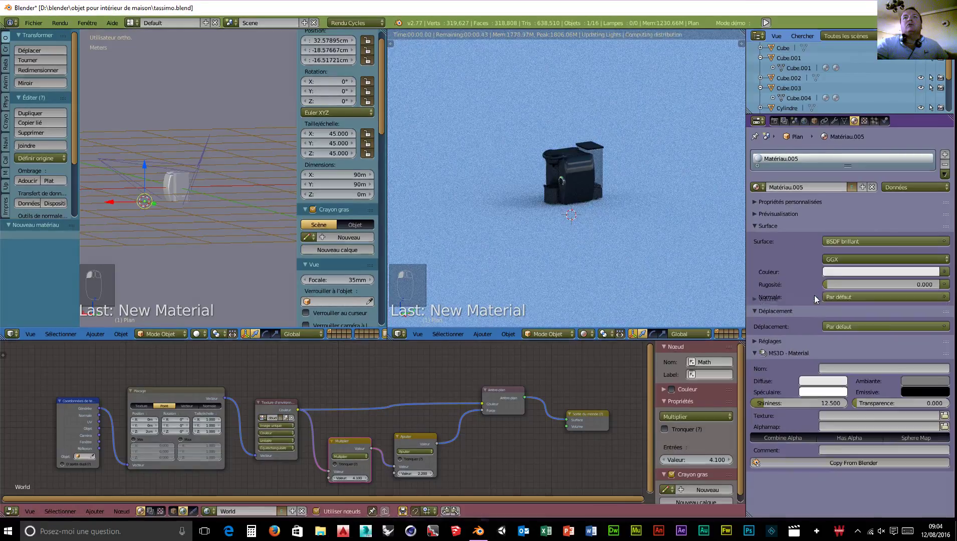
{"action": "left_click_drag", "start_coordinate": [842, 284], "coordinate": [847, 283]}
{"action": "scroll", "coordinate": [616, 259], "scroll_direction": "up", "scroll_amount": 7}
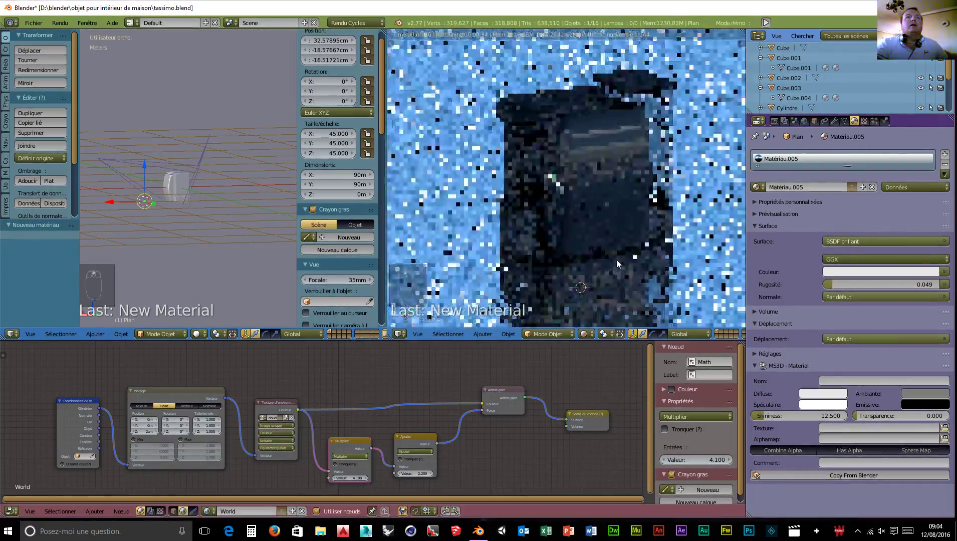
{"action": "scroll", "coordinate": [616, 250], "scroll_direction": "down", "scroll_amount": 2}
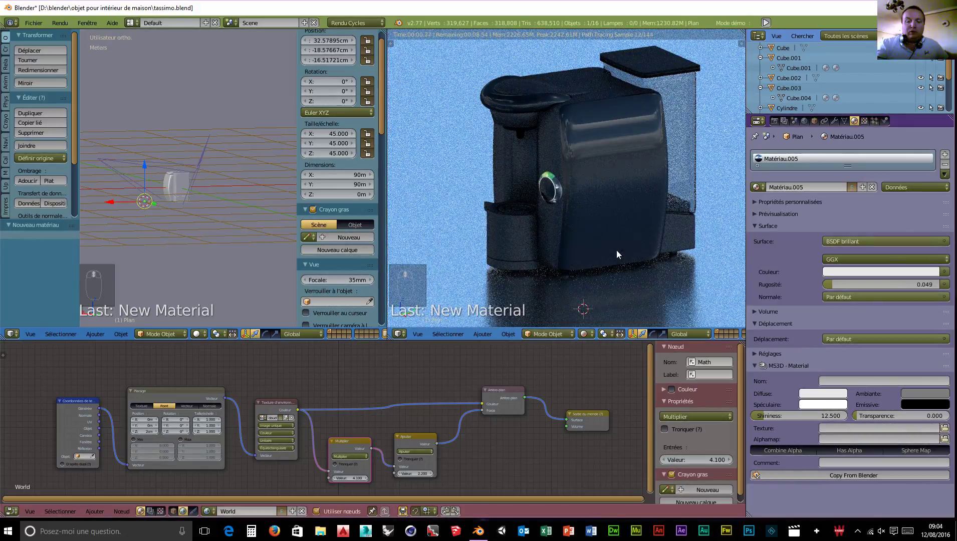
{"action": "key", "text": "KP_5"}
{"action": "scroll", "coordinate": [616, 249], "scroll_direction": "down", "scroll_amount": 5}
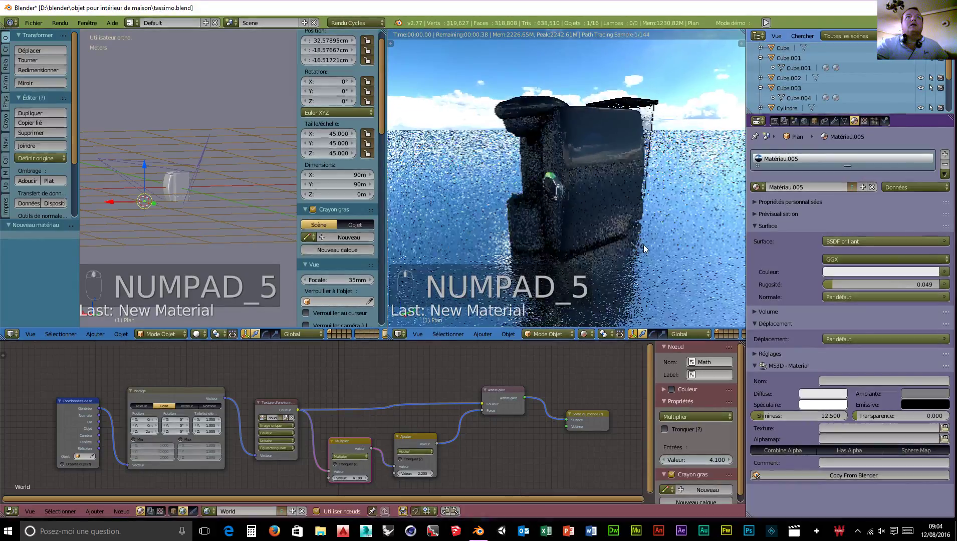
{"action": "middle_click_drag", "start_coordinate": [699, 254], "coordinate": [649, 257]}
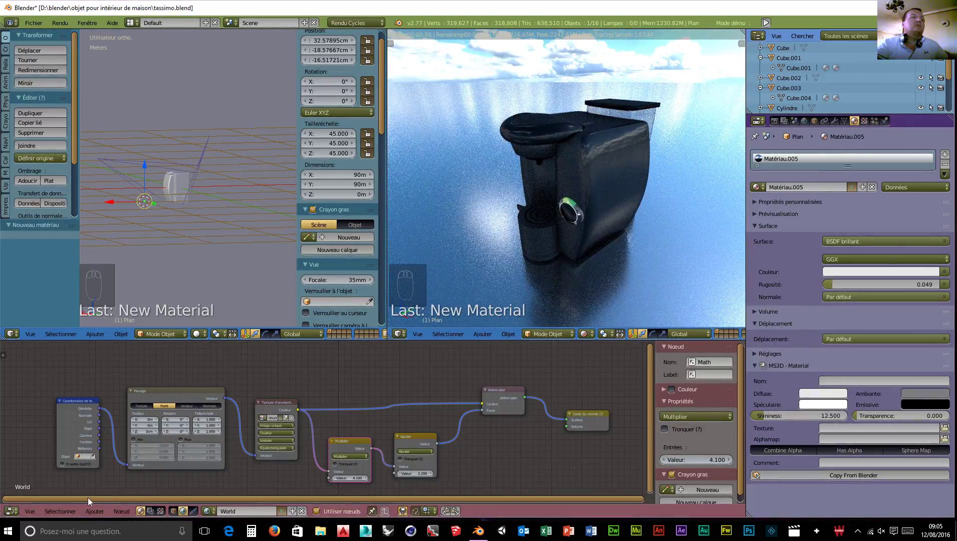
- Replace the node editor with the Timeline and briefly play the animation
{"action": "left_click", "coordinate": [17, 511]}
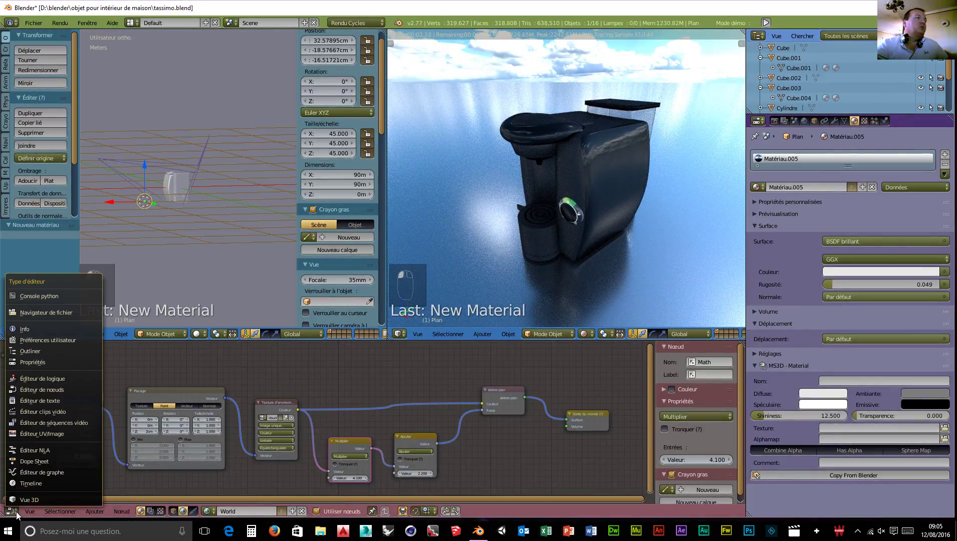
{"action": "left_click", "coordinate": [25, 484]}
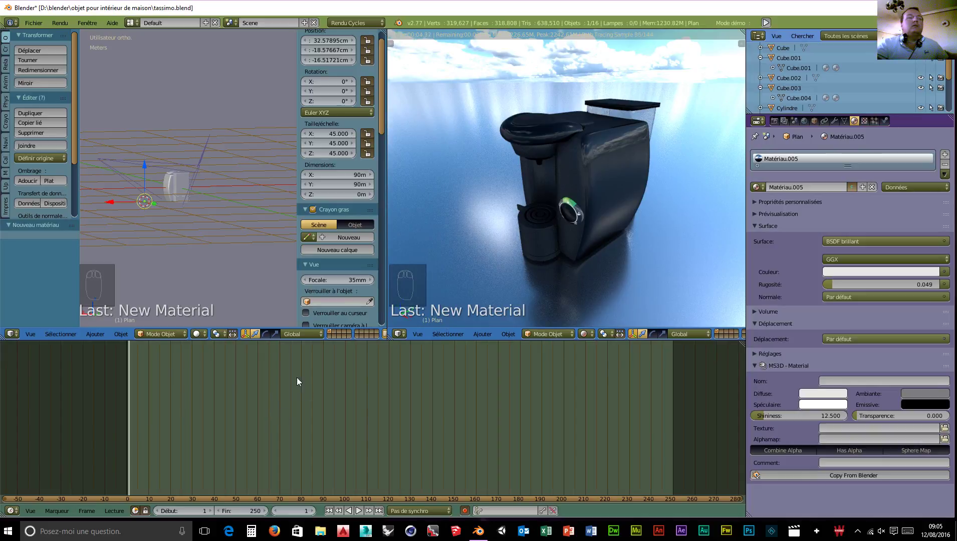
{"action": "key", "text": "alt+a"}
{"action": "left_click_drag", "start_coordinate": [224, 414], "coordinate": [130, 411]}
{"action": "key", "text": "alt+a"}
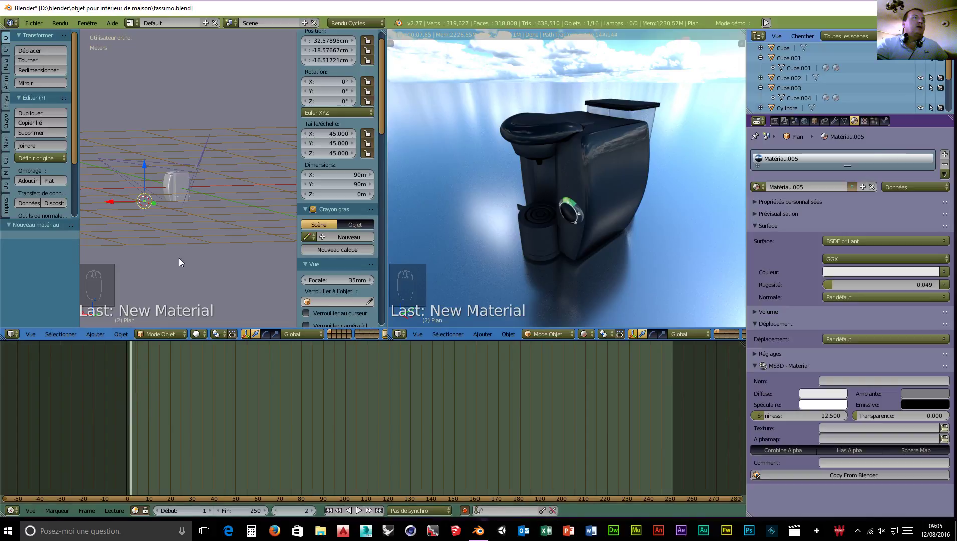
- Select the camera in the overview viewport and return the rendered viewport to the camera's view
{"action": "middle_click_drag", "start_coordinate": [182, 258], "coordinate": [155, 205]}
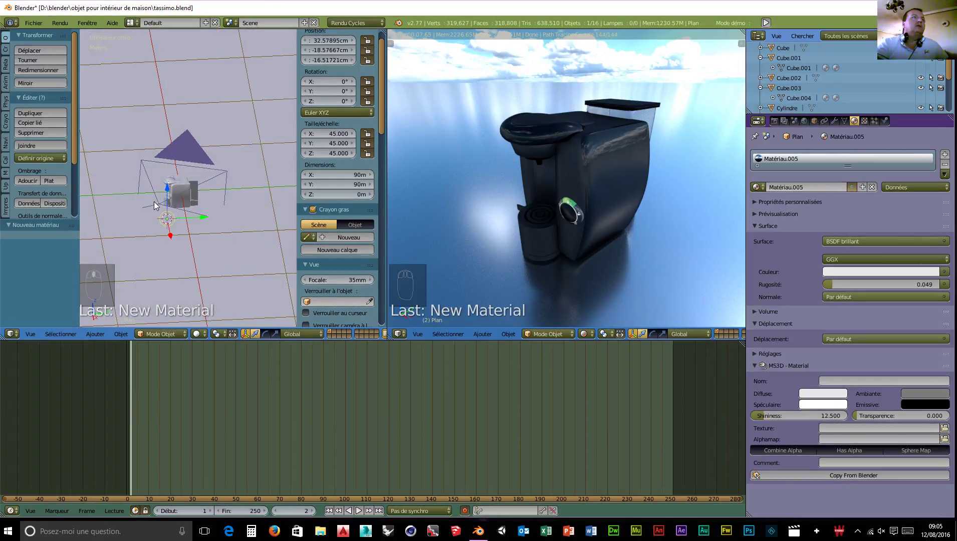
{"action": "right_click", "coordinate": [156, 205]}
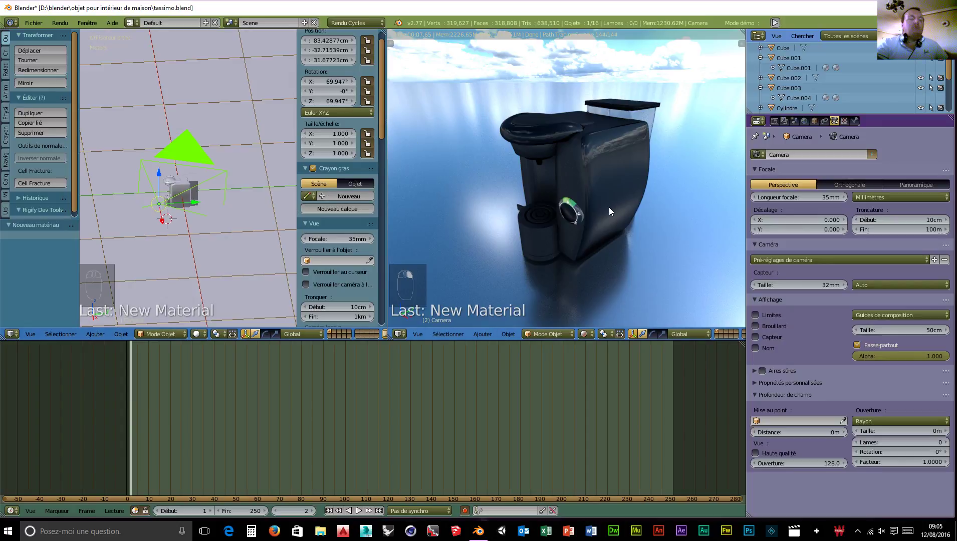
{"action": "key", "text": "KP_0"}
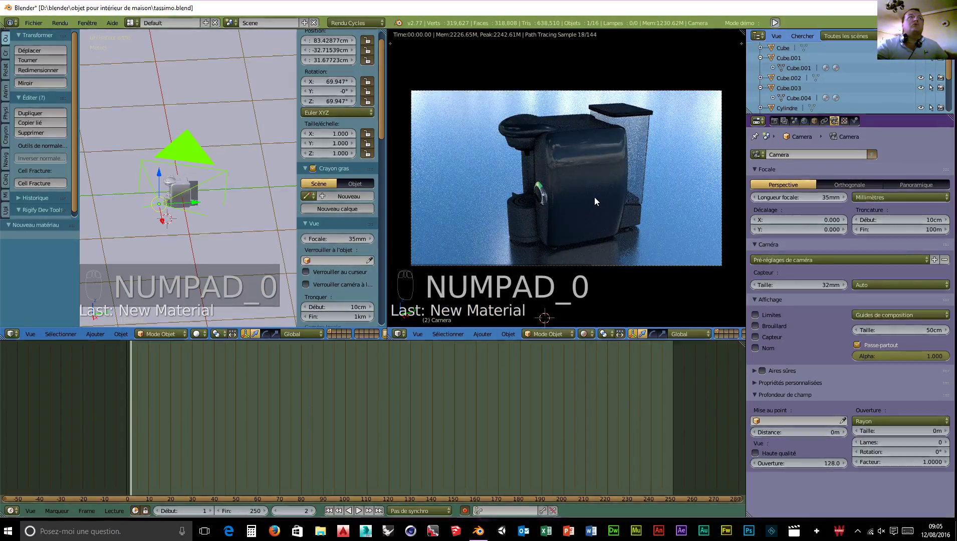
- Select the coffee machine's main body and snap the 3D cursor to it
{"action": "middle_click_drag", "start_coordinate": [244, 239], "coordinate": [181, 198]}
{"action": "right_click", "coordinate": [179, 178]}
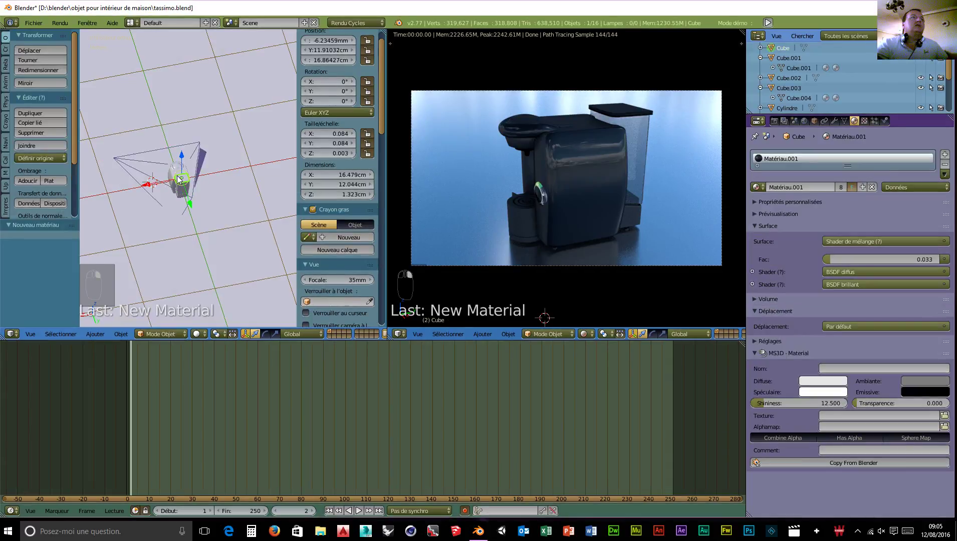
{"action": "right_click", "coordinate": [174, 174]}
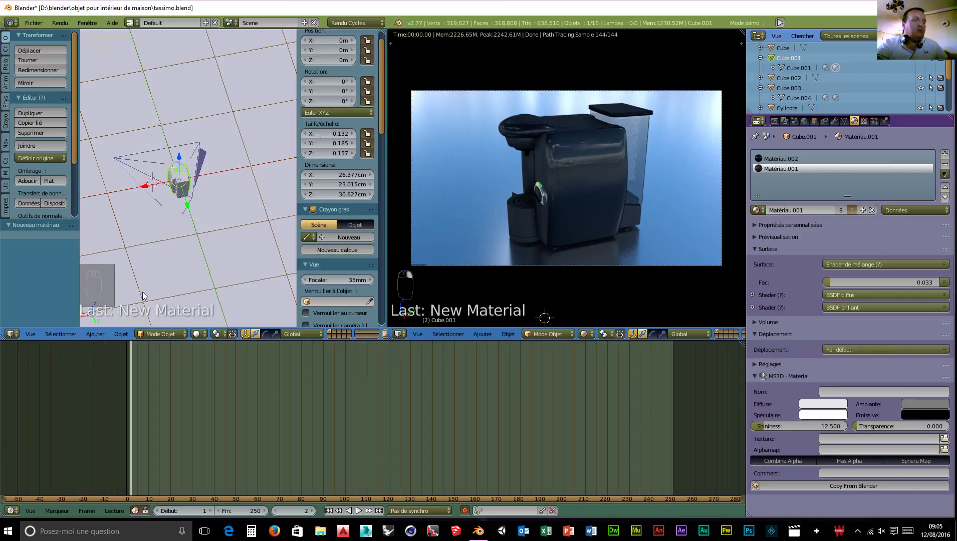
{"action": "left_click", "coordinate": [121, 334]}
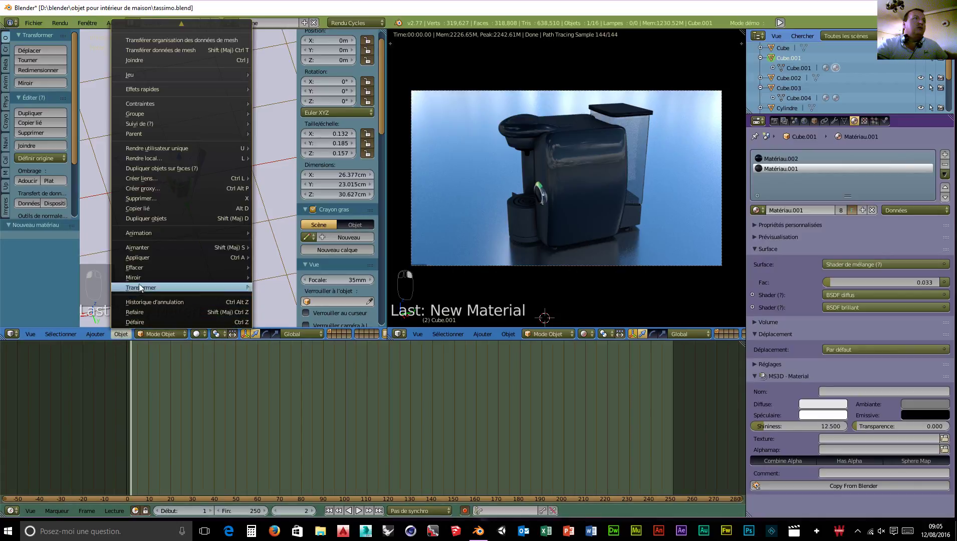
{"action": "mouse_move", "coordinate": [142, 287]}
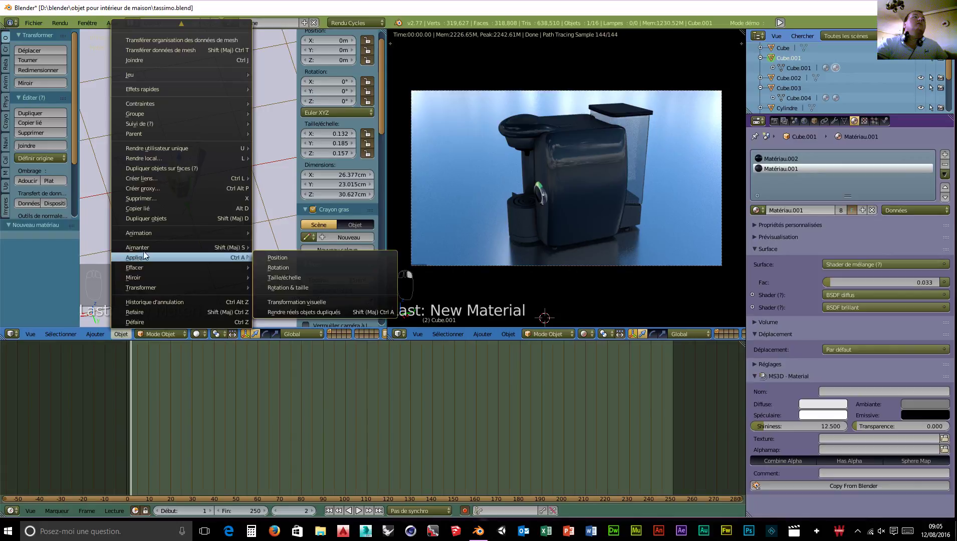
{"action": "mouse_move", "coordinate": [146, 248]}
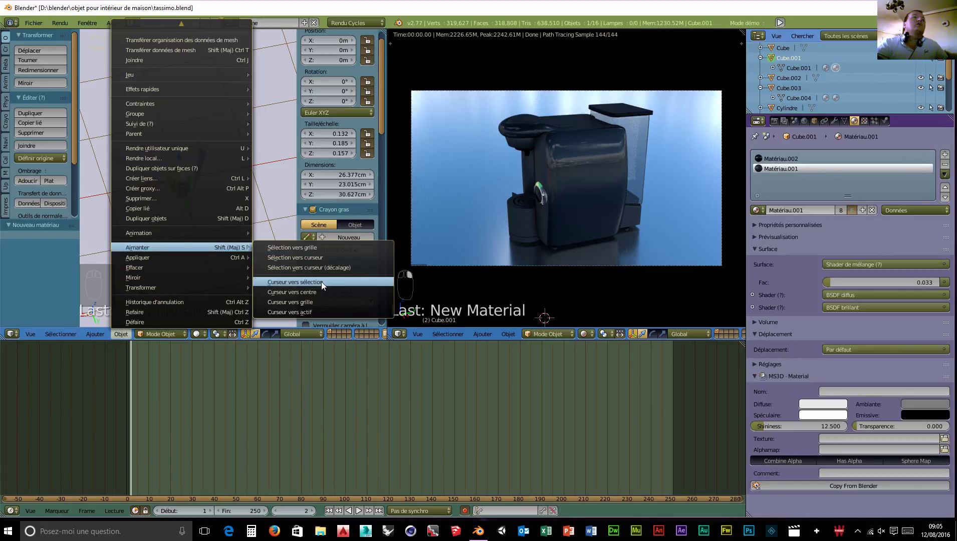
{"action": "left_click", "coordinate": [333, 282]}
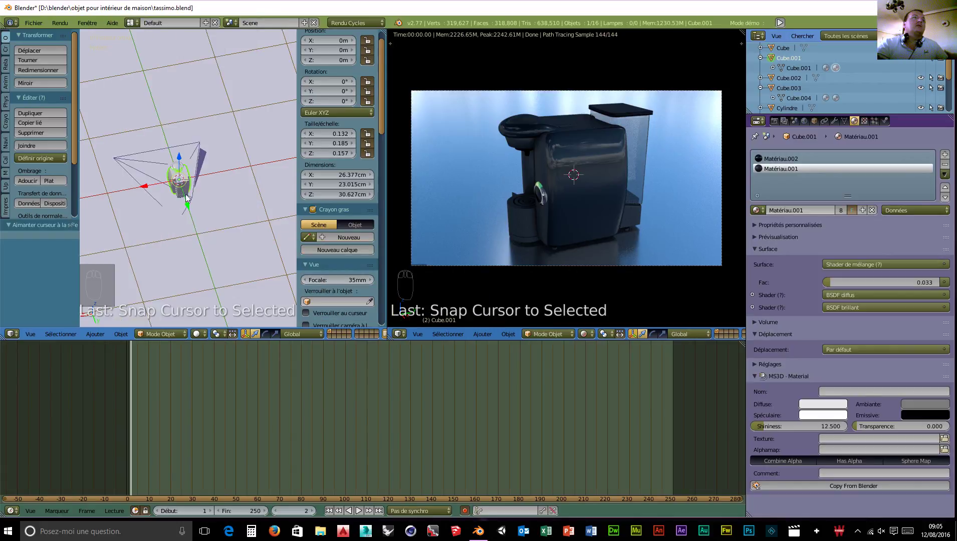
- Select the camera in the overview viewport and try to set its origin to the 3D cursor
{"action": "middle_click_drag", "start_coordinate": [172, 199], "coordinate": [225, 247]}
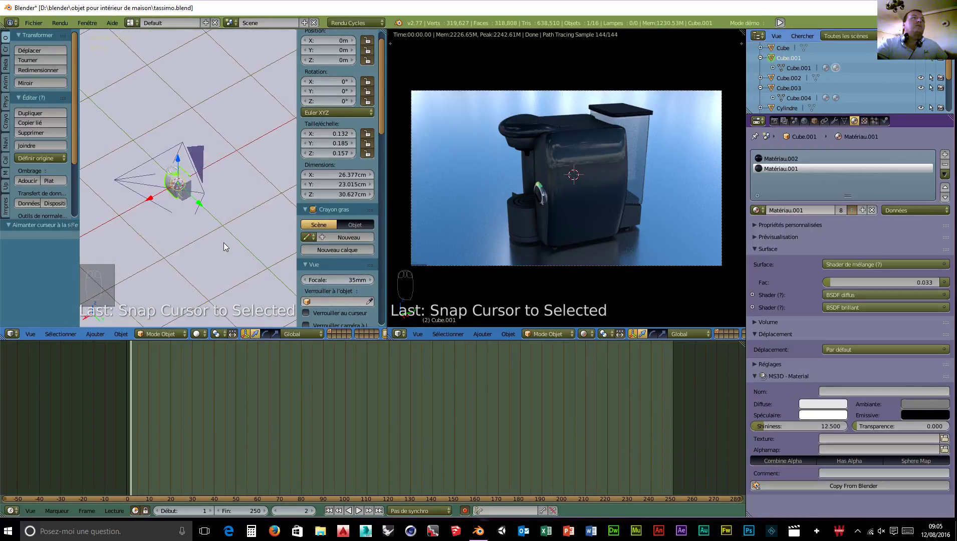
{"action": "right_click", "coordinate": [119, 184]}
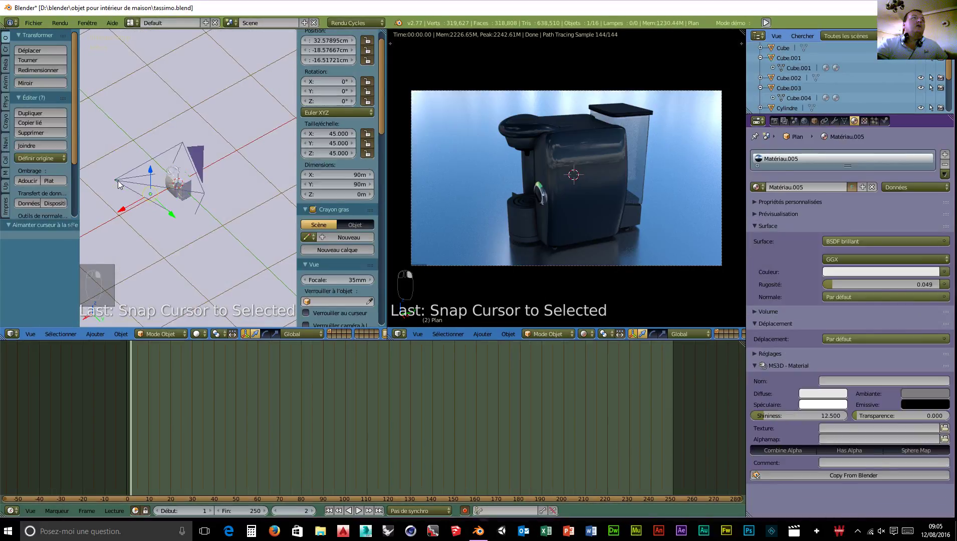
{"action": "right_click", "coordinate": [118, 185]}
{"action": "left_click", "coordinate": [121, 334]}
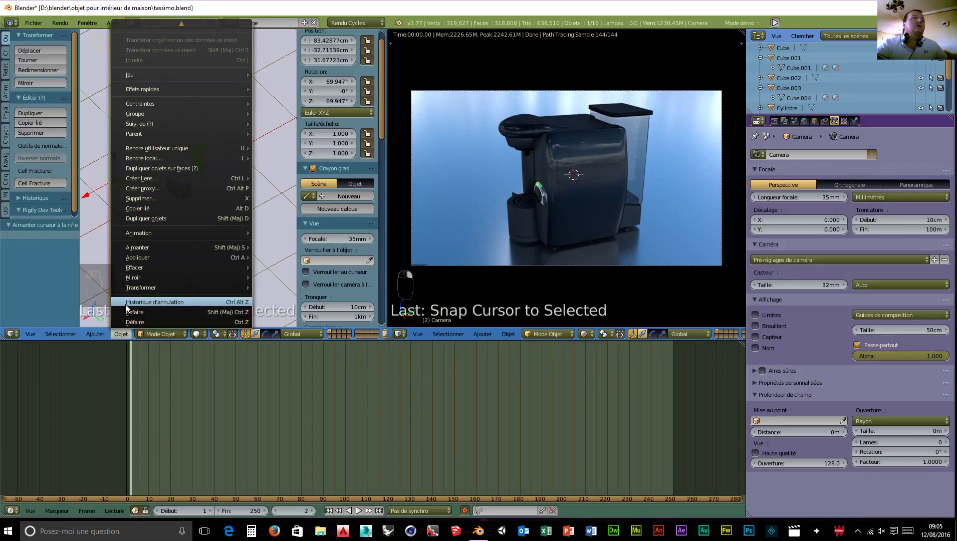
{"action": "mouse_move", "coordinate": [135, 289]}
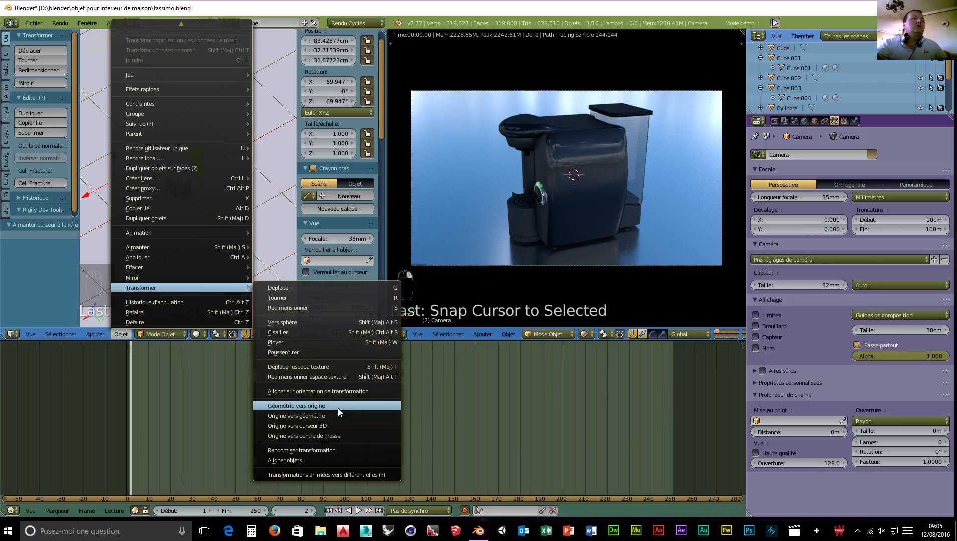
{"action": "left_click", "coordinate": [332, 426]}
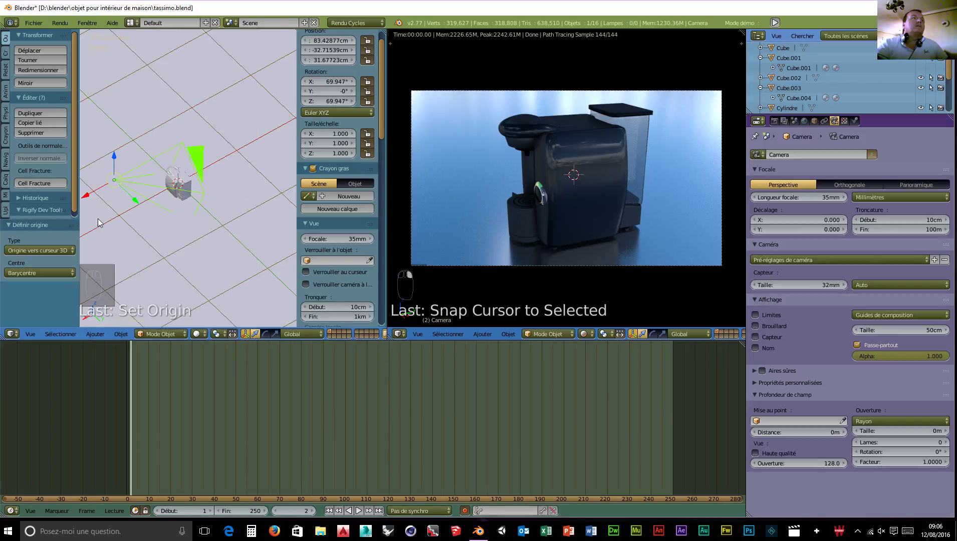
- Try again to set the camera's origin to the 3D cursor, and also try the Geometry to Origin option
{"action": "left_click", "coordinate": [121, 334]}
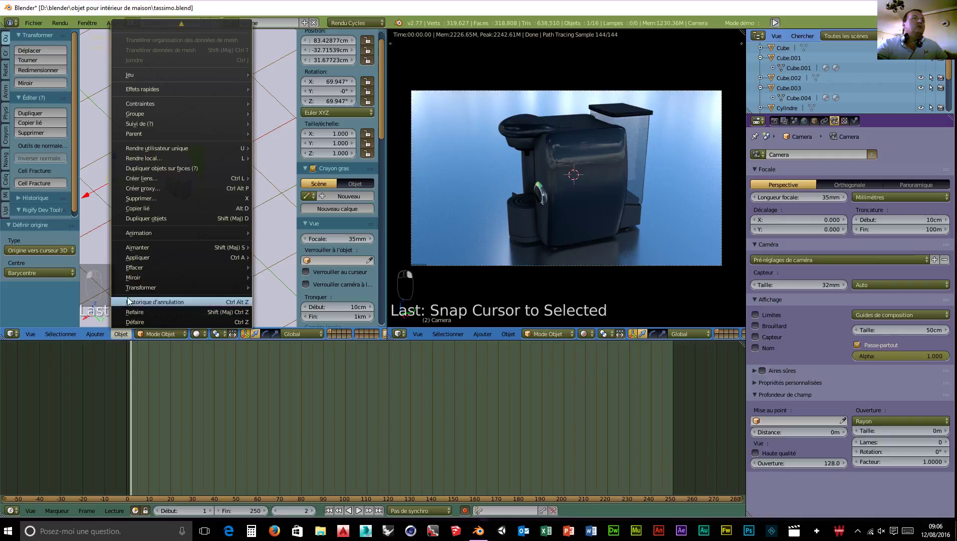
{"action": "mouse_move", "coordinate": [142, 253]}
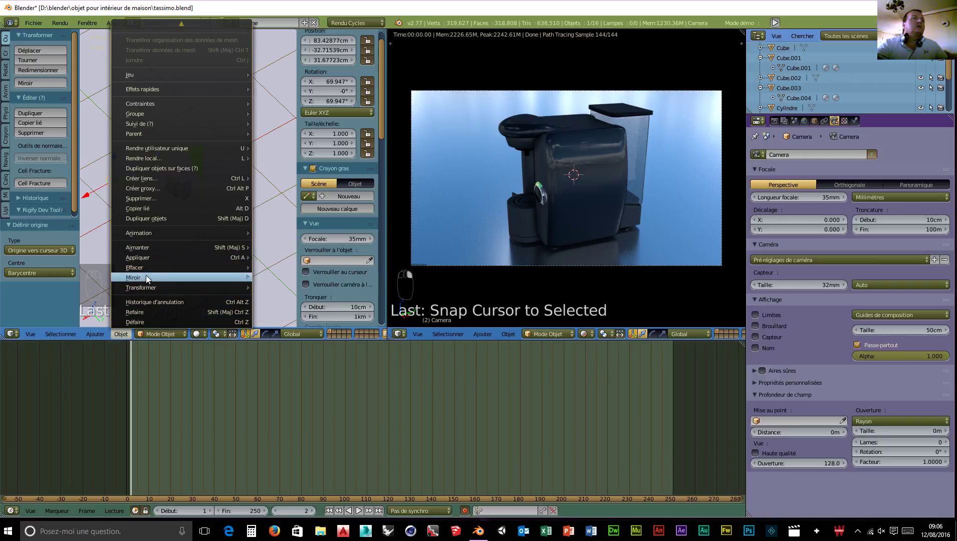
{"action": "mouse_move", "coordinate": [149, 288]}
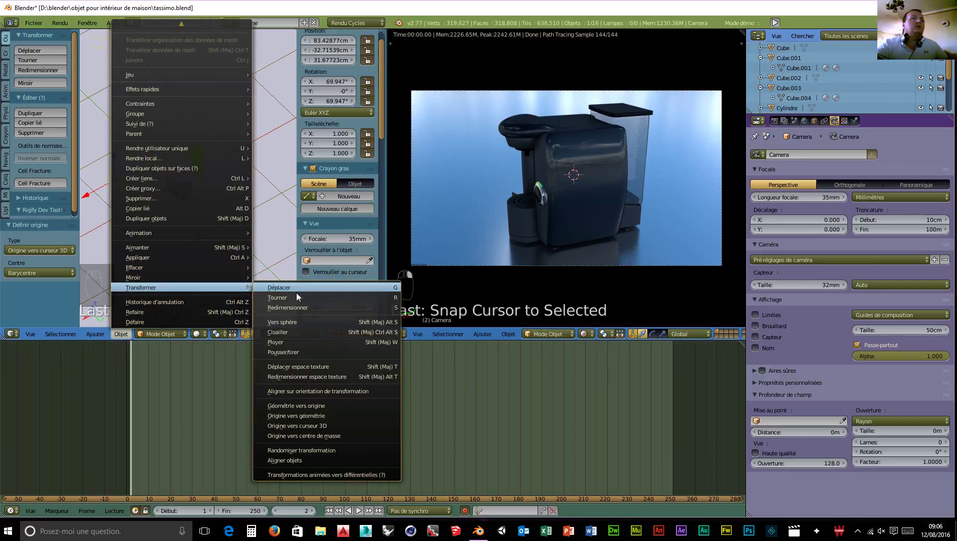
{"action": "left_click", "coordinate": [309, 425]}
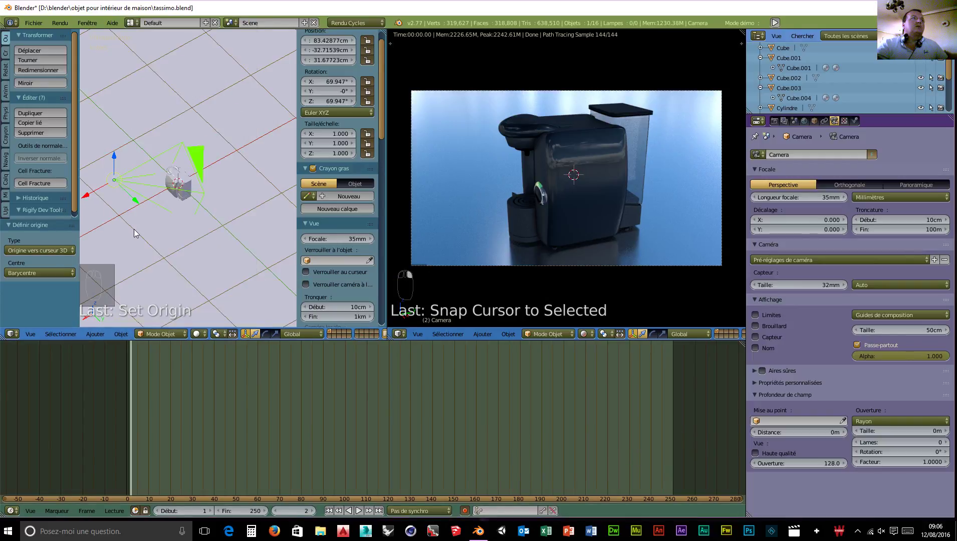
{"action": "left_click", "coordinate": [121, 334]}
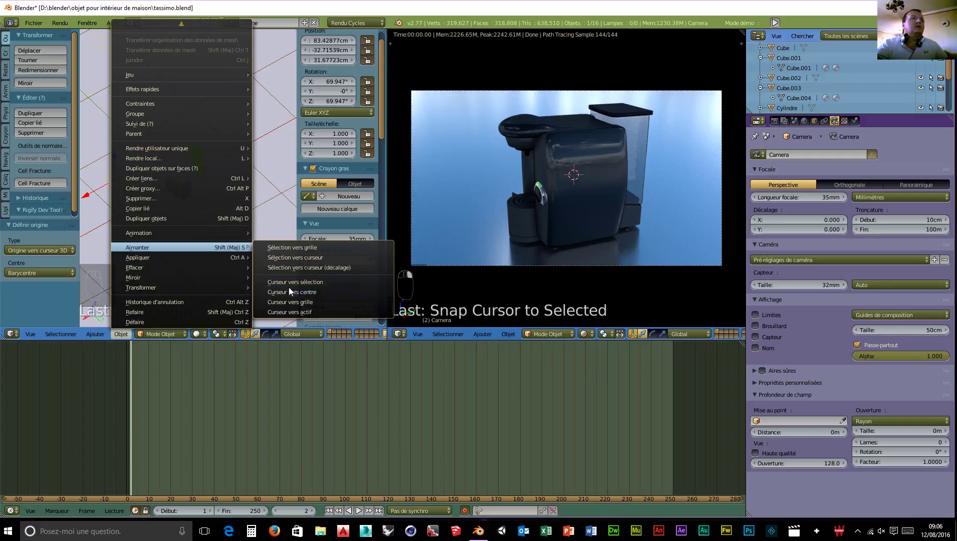
{"action": "mouse_move", "coordinate": [173, 287]}
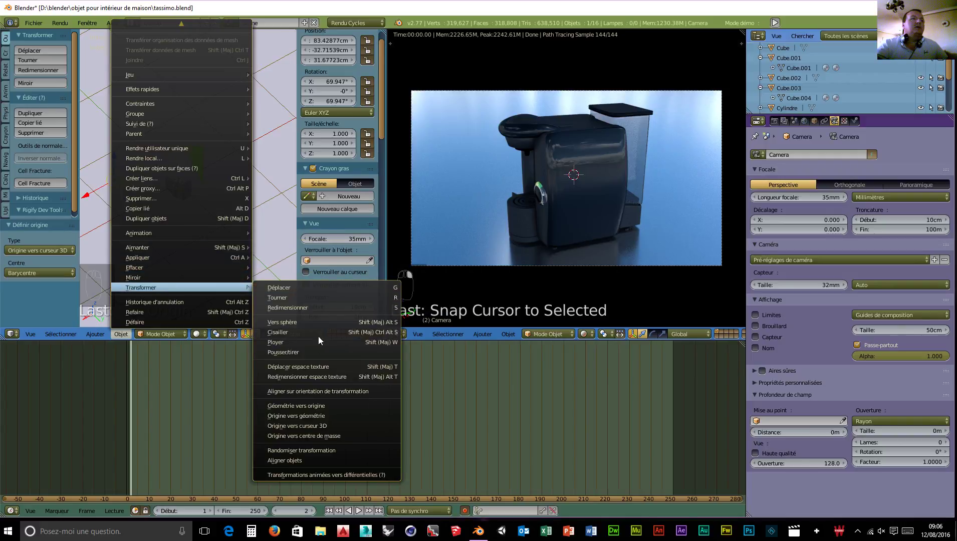
{"action": "left_click", "coordinate": [317, 406]}
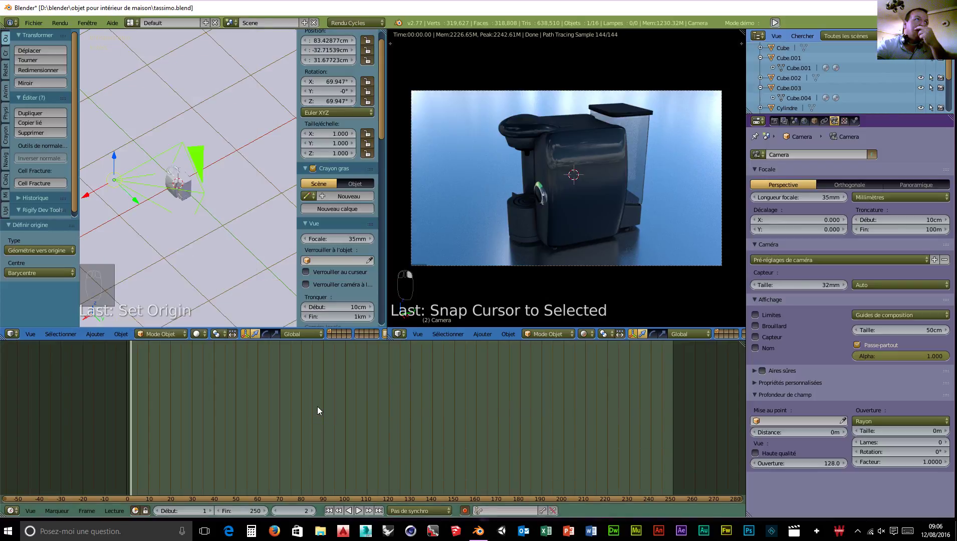
- Hide the overview viewport's side panels and move the camera along the global Y axis to about -37.64 cm
{"action": "scroll", "coordinate": [201, 283], "scroll_direction": "up", "scroll_amount": 3}
{"action": "scroll", "coordinate": [200, 266], "scroll_direction": "down", "scroll_amount": 3}
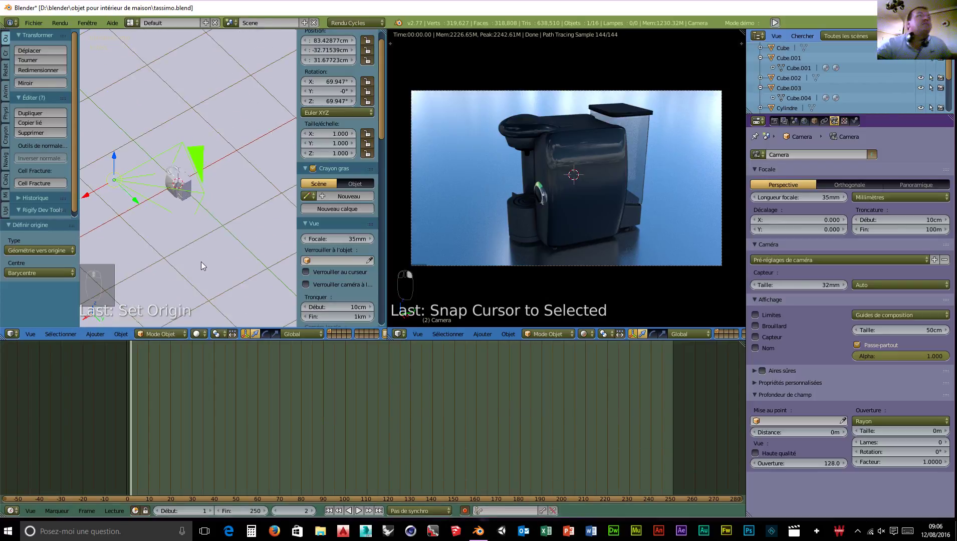
{"action": "key", "text": "t"}
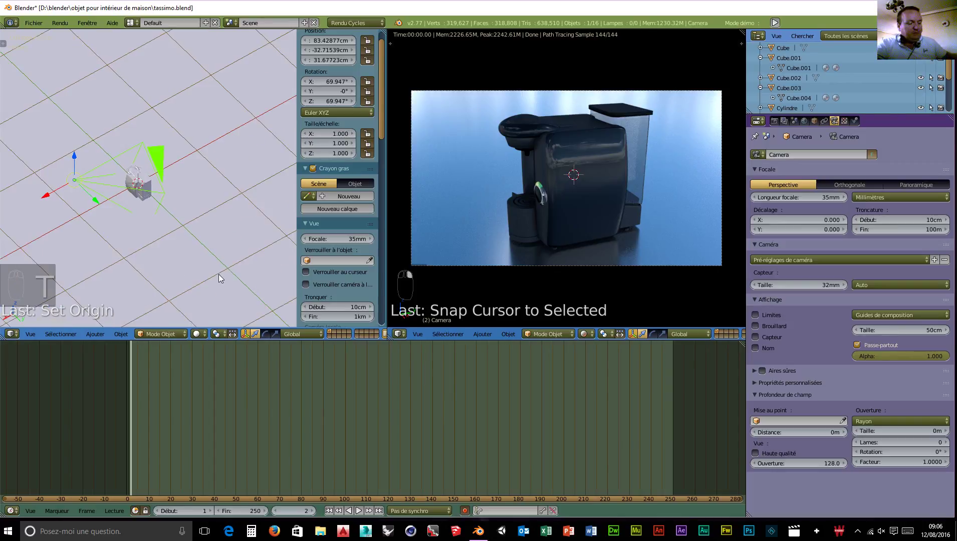
{"action": "key", "text": "n"}
{"action": "scroll", "coordinate": [211, 267], "scroll_direction": "up", "scroll_amount": 3}
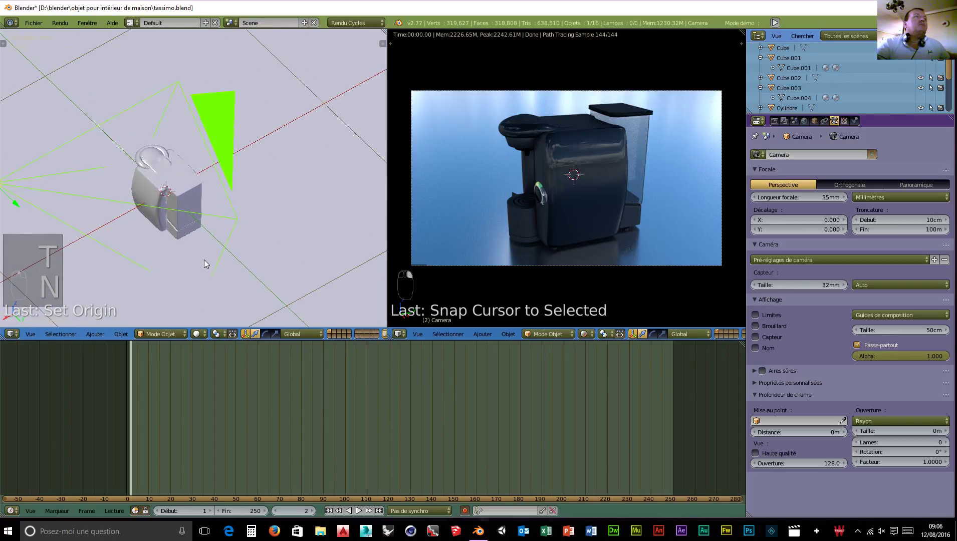
{"action": "middle_click_drag", "start_coordinate": [171, 266], "coordinate": [186, 226]}
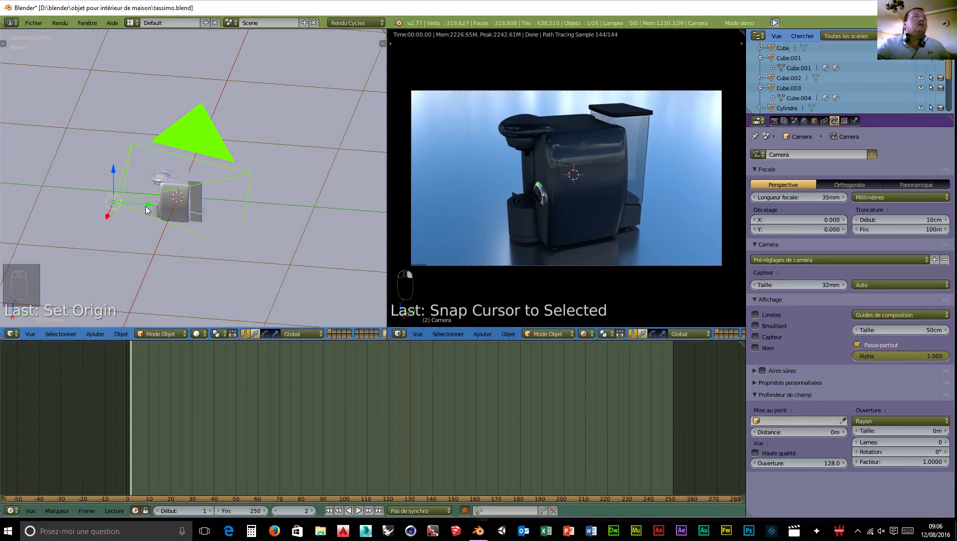
{"action": "key", "text": "g"}
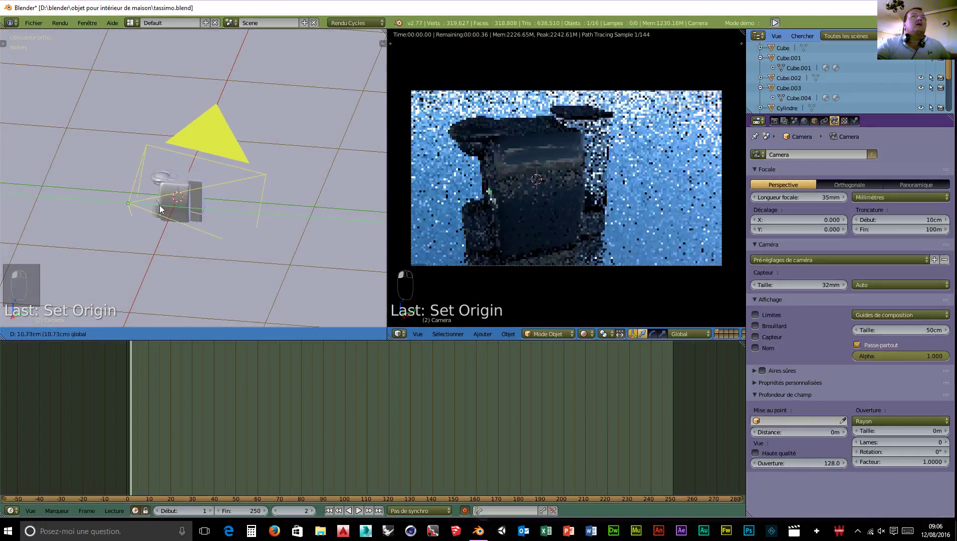
{"action": "left_click", "coordinate": [132, 204]}
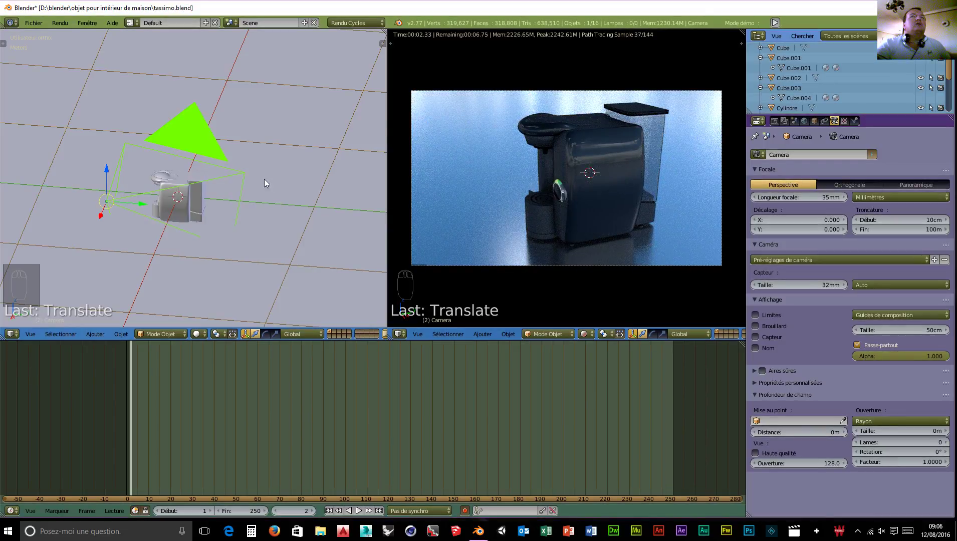
- Enable the rotation manipulator alongside the move one and rotate the camera by about -5.5° around the Z axis
{"action": "scroll", "coordinate": [292, 223], "scroll_direction": "down", "scroll_amount": 2}
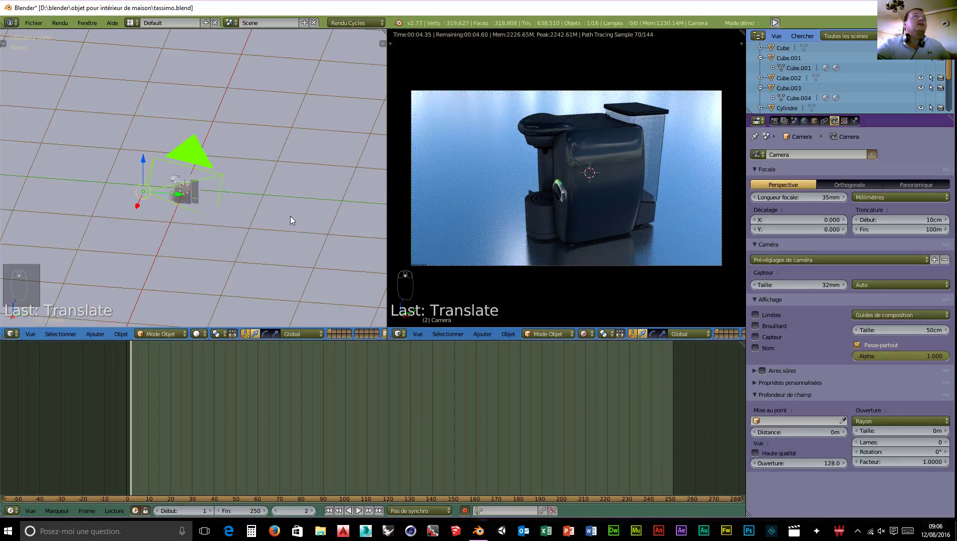
{"action": "left_click", "coordinate": [264, 335], "text": "shift"}
{"action": "mouse_move", "coordinate": [147, 208]}
{"action": "left_mouse_down"}
{"action": "mouse_move", "coordinate": [158, 206]}
{"action": "mouse_move", "coordinate": [127, 206]}
{"action": "mouse_move", "coordinate": [145, 212]}
{"action": "left_mouse_up"}
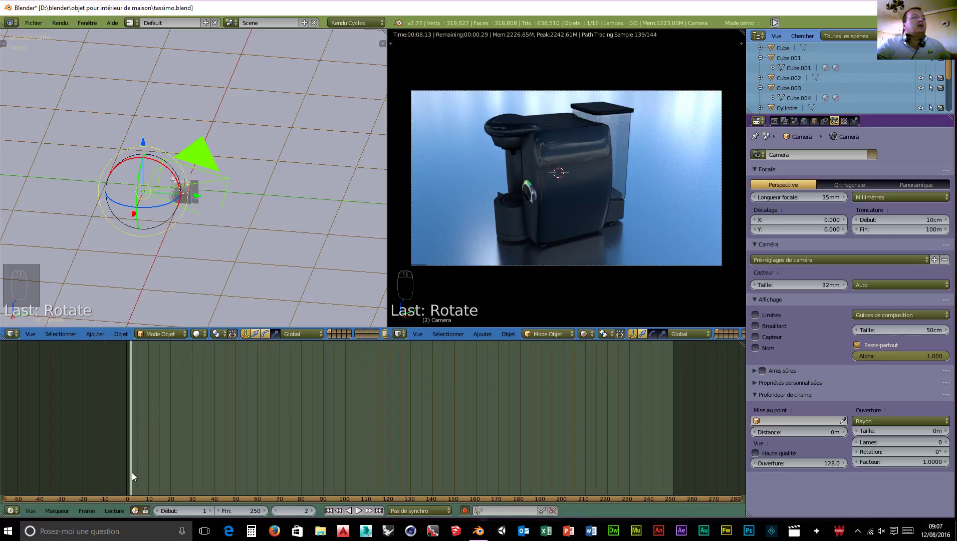
- Return the timeline to frame 1 and set the render frame rate to 23.98 fps
{"action": "left_click_drag", "start_coordinate": [132, 474], "coordinate": [128, 477]}
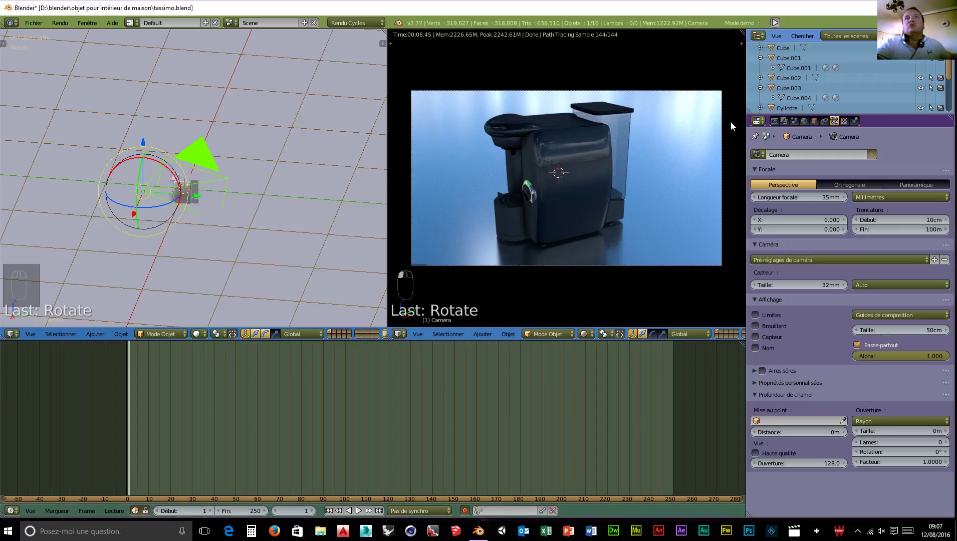
{"action": "left_click", "coordinate": [775, 120]}
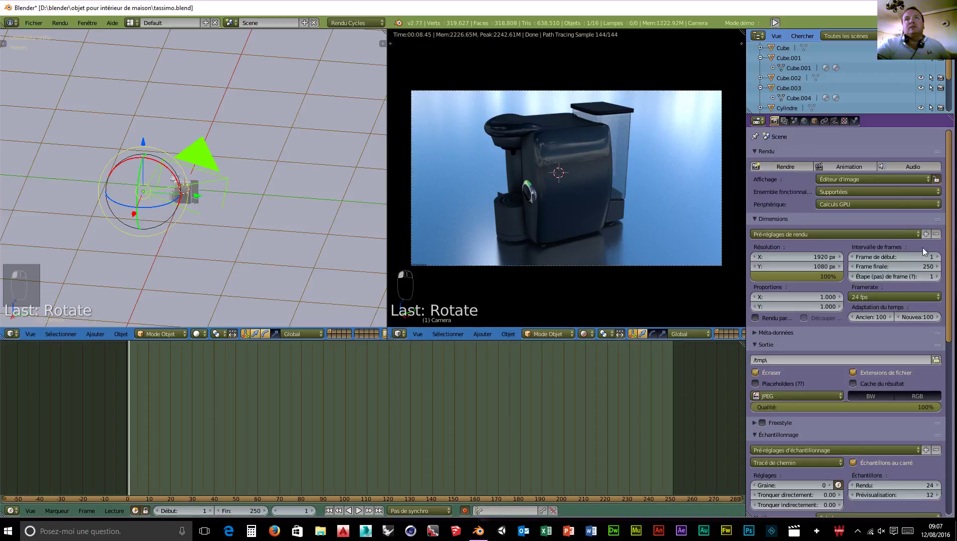
{"action": "left_click", "coordinate": [925, 297]}
{"action": "left_click", "coordinate": [875, 340]}
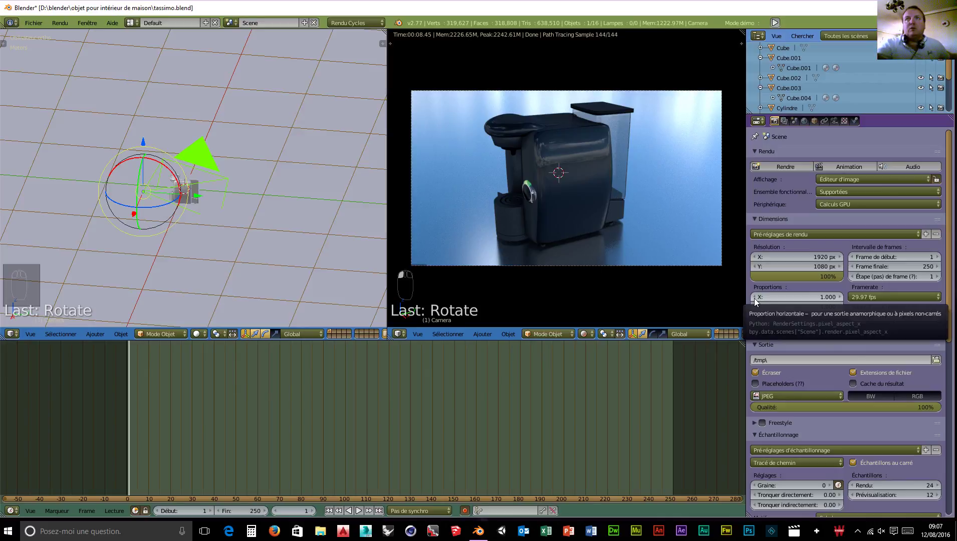
{"action": "left_click", "coordinate": [916, 296]}
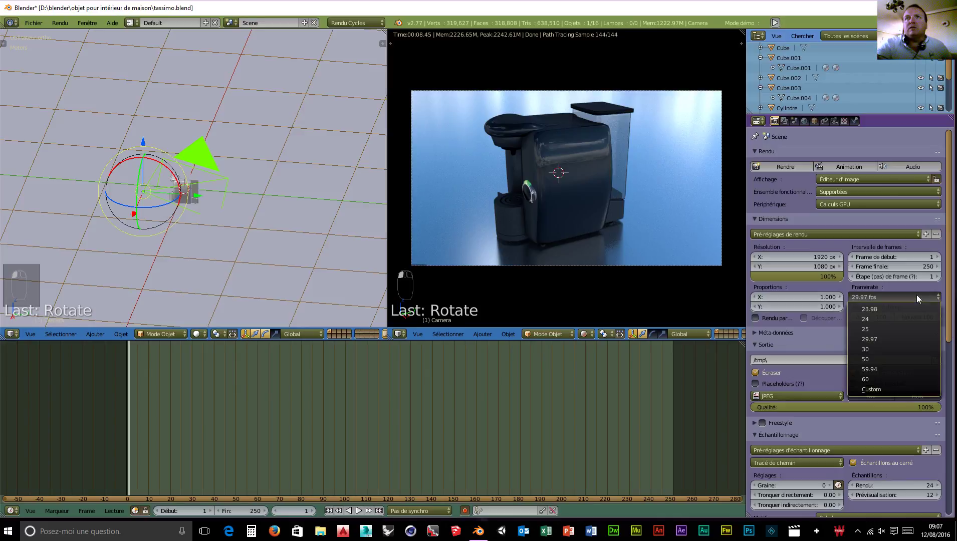
{"action": "left_click", "coordinate": [891, 308]}
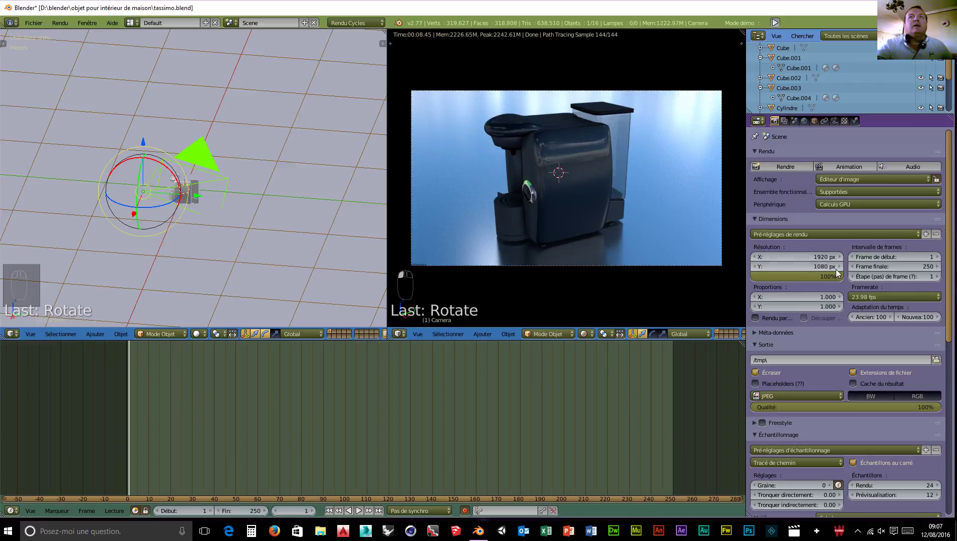
{"action": "left_click", "coordinate": [897, 296]}
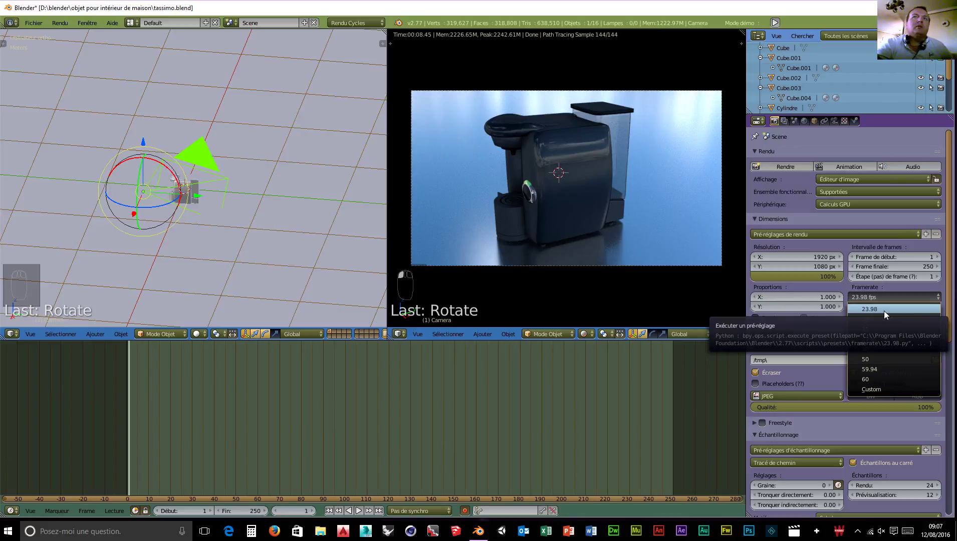
{"action": "left_click", "coordinate": [911, 309]}
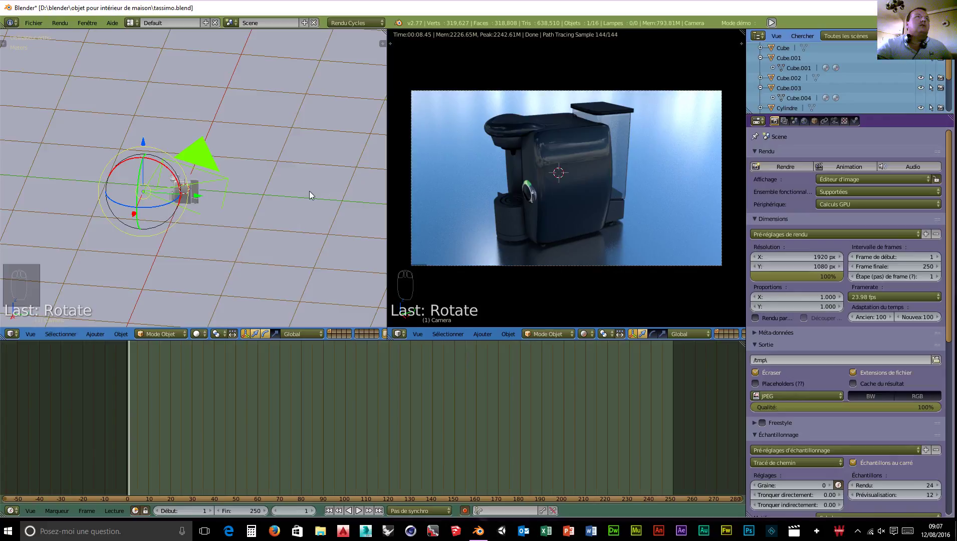
- Show the camera's transform values, insert a location and rotation keyframe at frame 1, and scrub the timeline to check it
{"action": "key", "text": "t"}
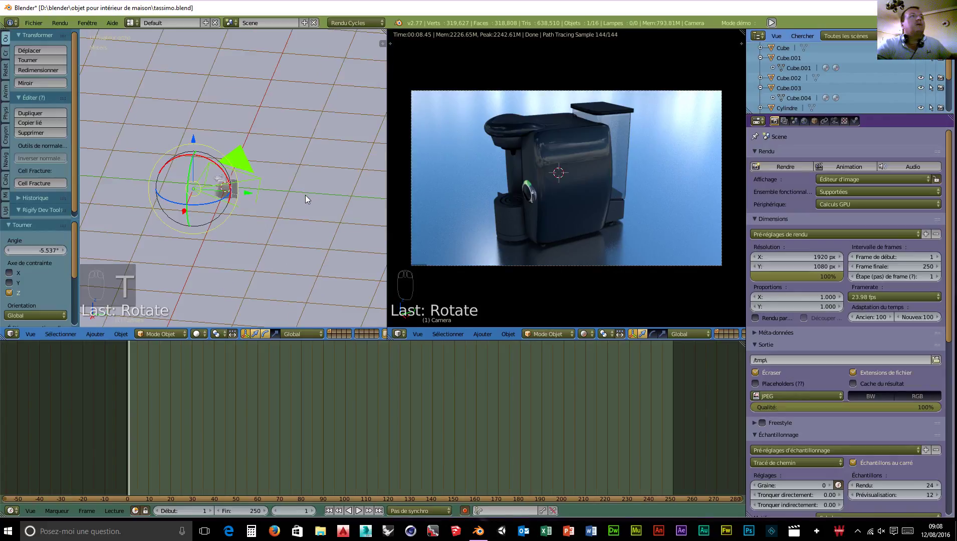
{"action": "key", "text": "t"}
{"action": "key", "text": "n"}
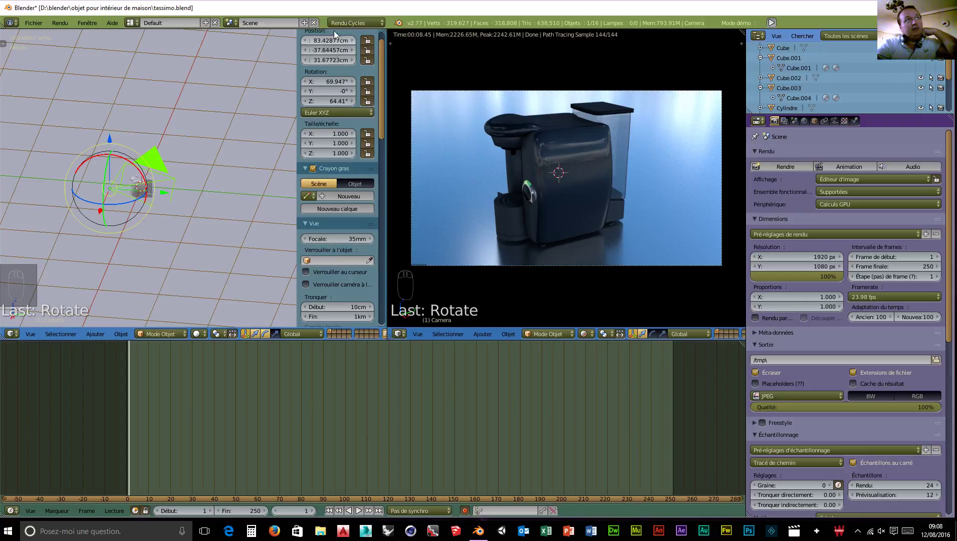
{"action": "scroll", "coordinate": [323, 48], "scroll_direction": "up", "scroll_amount": 1}
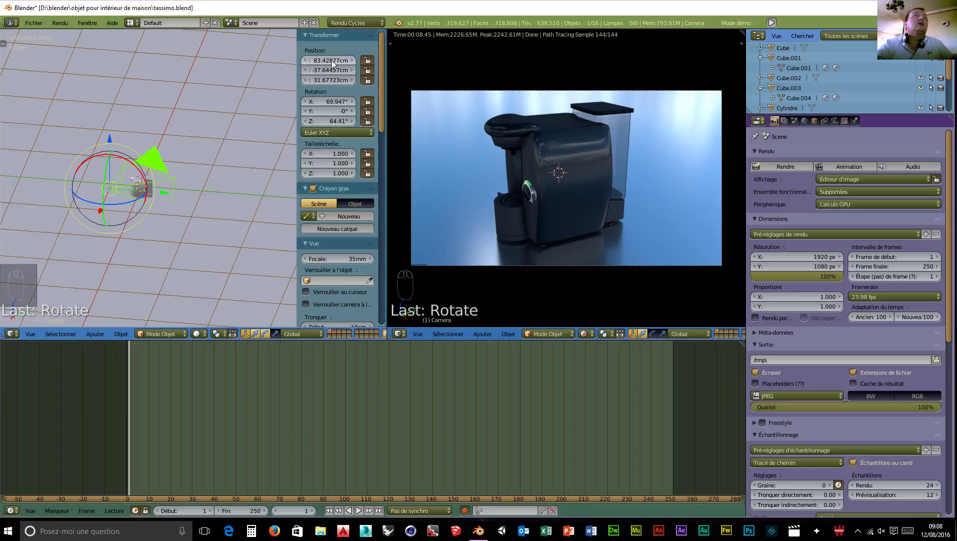
{"action": "key", "text": "i"}
{"action": "key", "text": "i"}
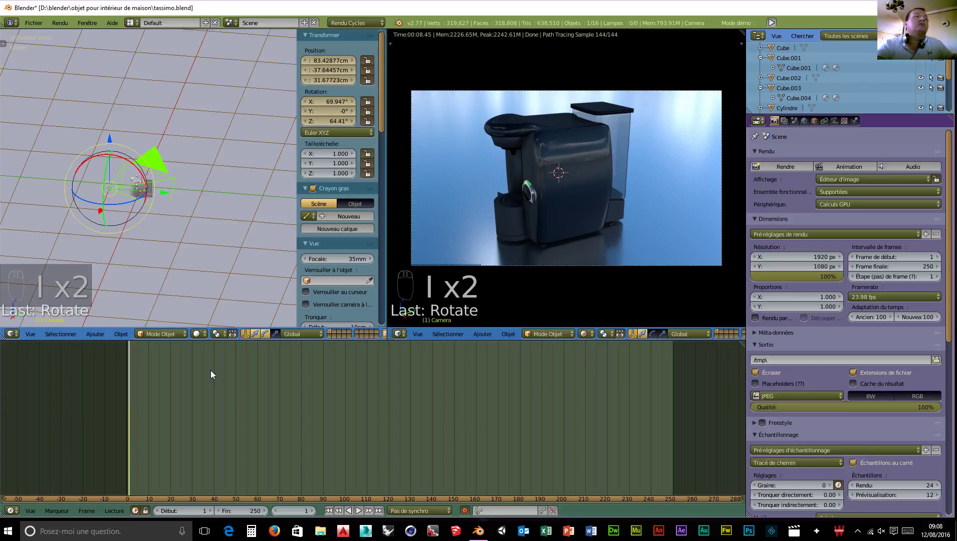
{"action": "left_click_drag", "start_coordinate": [129, 403], "coordinate": [147, 404]}
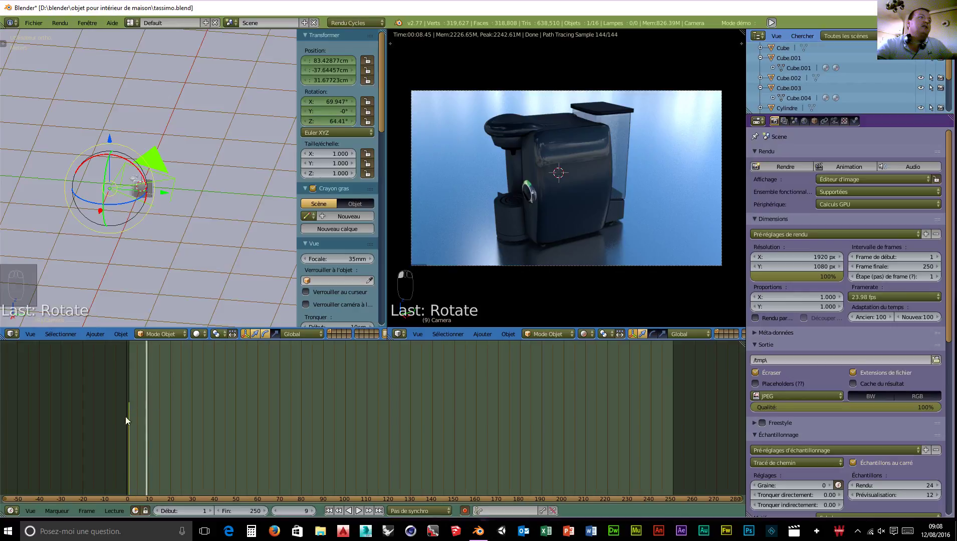
{"action": "left_click_drag", "start_coordinate": [146, 394], "coordinate": [129, 397]}
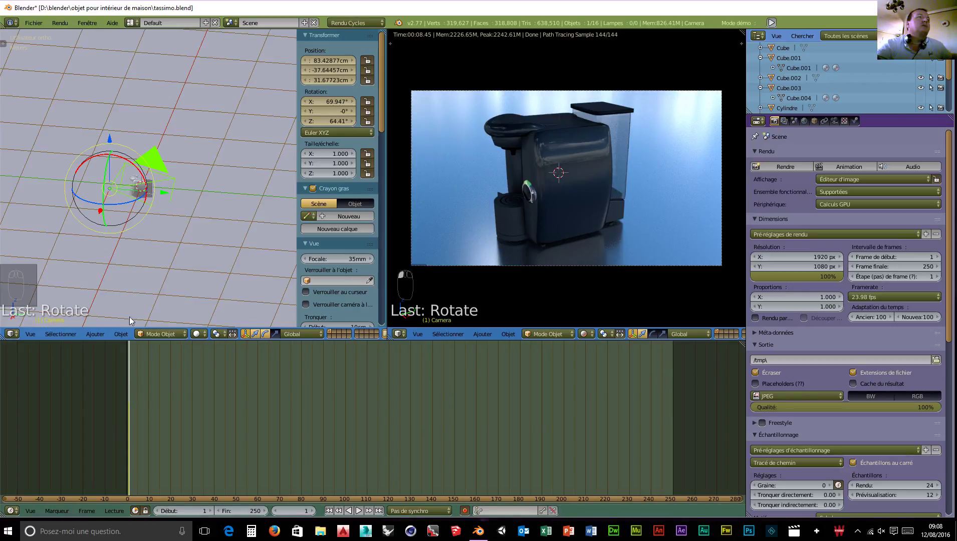
- At frame 50, move the camera behind the machine to about X -1.006 m, Y 36.36 cm, rotate it to 242.118° around Z, and keyframe location and rotation
{"action": "left_click_drag", "start_coordinate": [130, 348], "coordinate": [237, 364]}
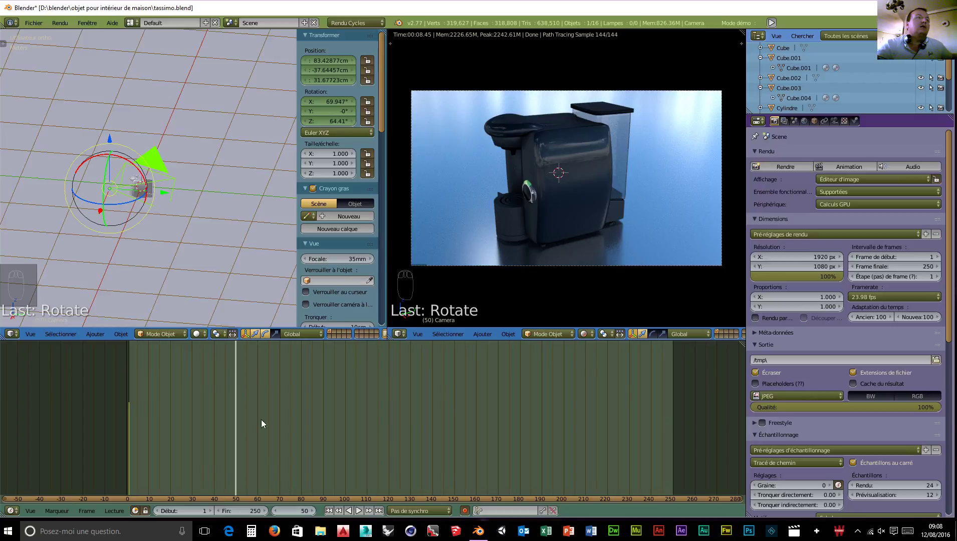
{"action": "left_click_drag", "start_coordinate": [163, 192], "coordinate": [179, 95]}
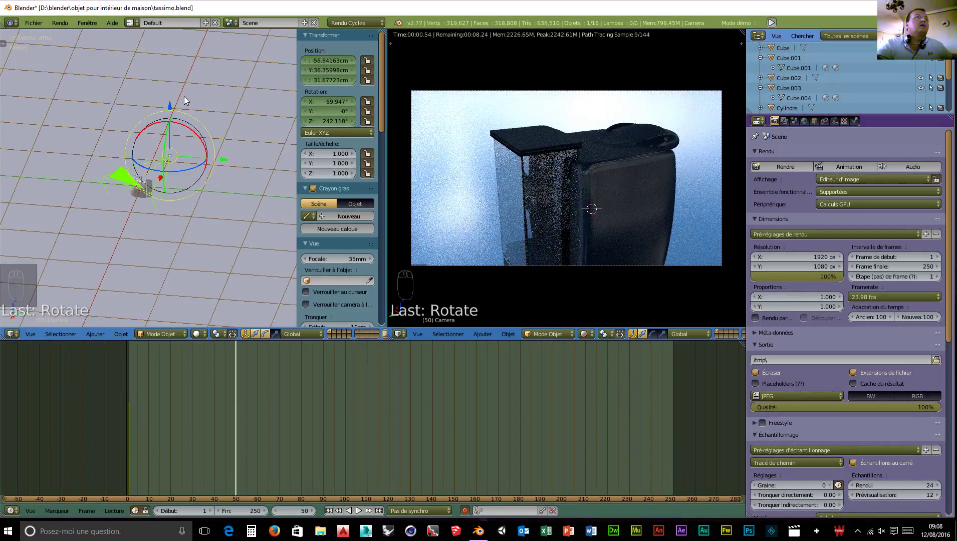
{"action": "mouse_move", "coordinate": [161, 178]}
{"action": "left_mouse_down"}
{"action": "mouse_move", "coordinate": [170, 158]}
{"action": "mouse_move", "coordinate": [167, 170]}
{"action": "left_mouse_up"}
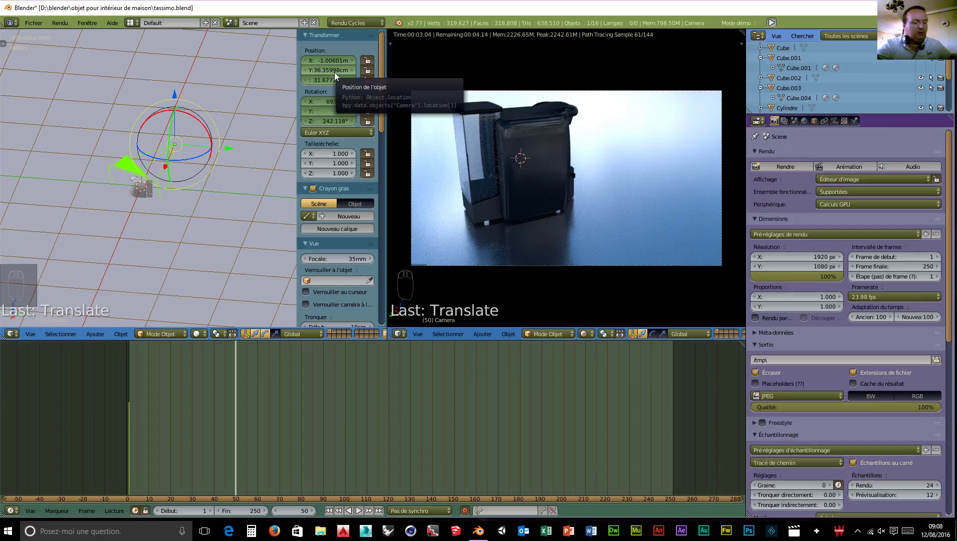
{"action": "key", "text": "i"}
{"action": "key", "text": "i"}
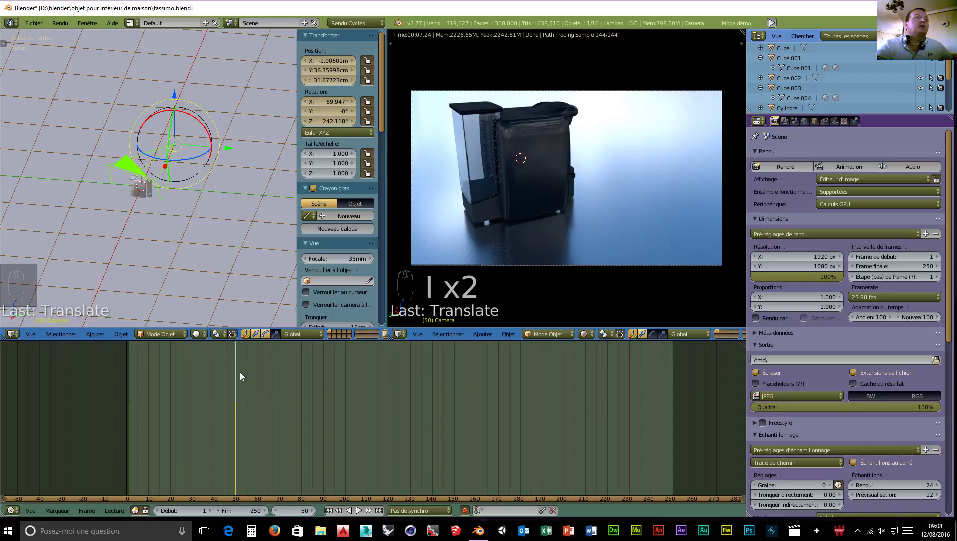
- Return the timeline to frame 1 and briefly play the camera animation to check the movement
{"action": "left_click_drag", "start_coordinate": [235, 372], "coordinate": [129, 378]}
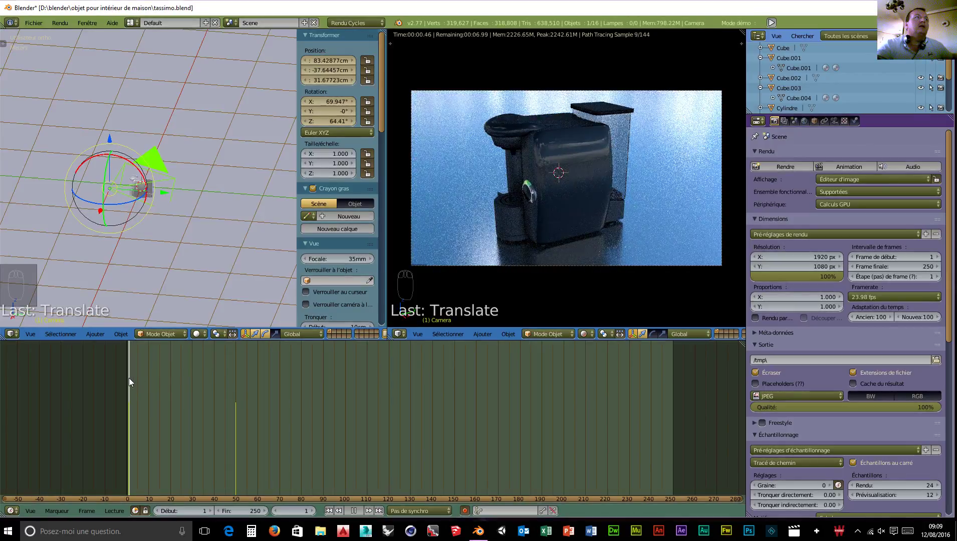
{"action": "key", "text": "alt+a"}
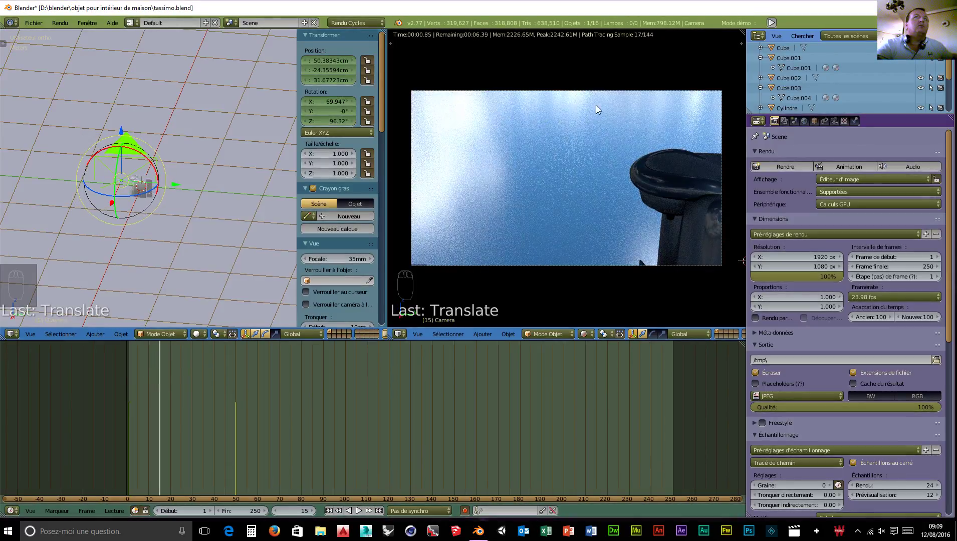
{"action": "key", "text": "alt+a"}
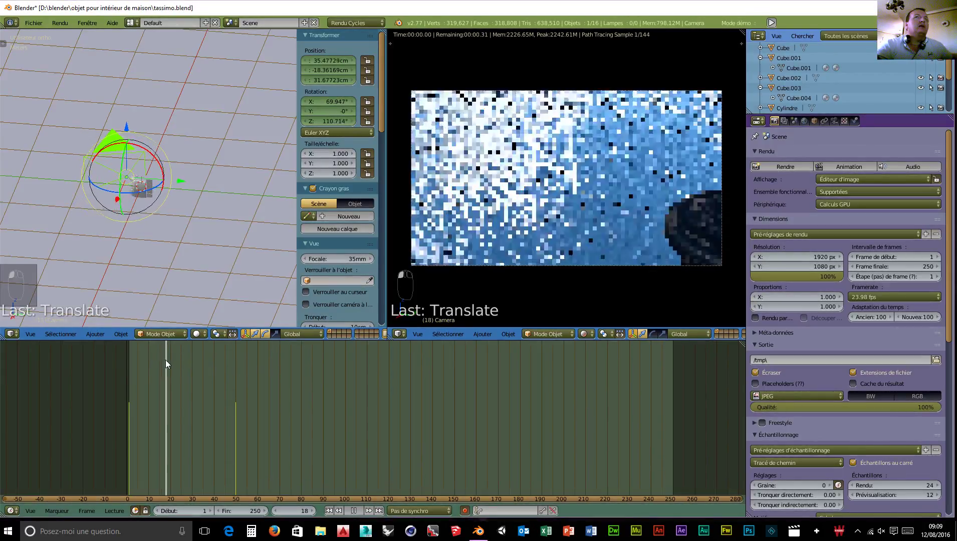
- At frame 25, move the camera away from the machine to about X 51.14 cm, Y 90.56 cm, and keyframe its location and rotation
{"action": "left_click_drag", "start_coordinate": [207, 366], "coordinate": [181, 370]}
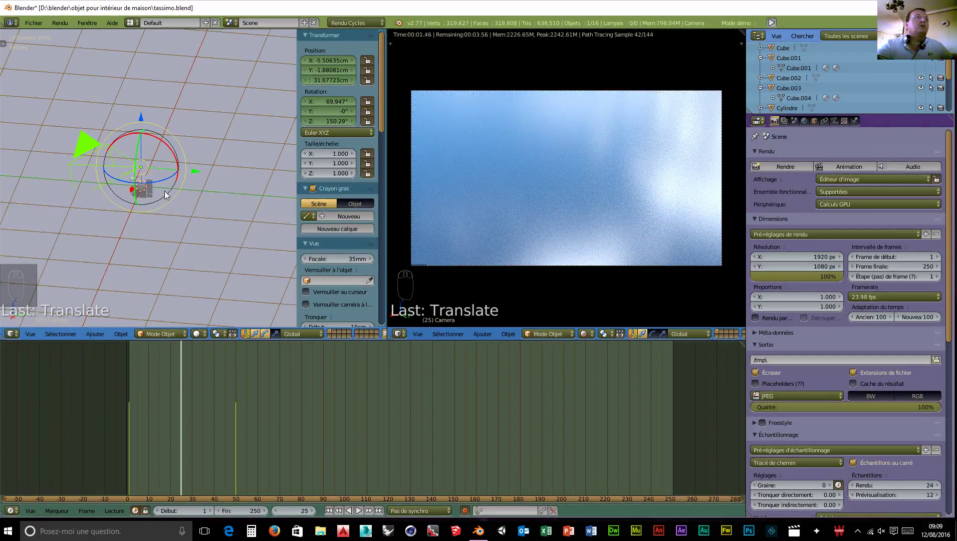
{"action": "left_click_drag", "start_coordinate": [194, 175], "coordinate": [264, 173]}
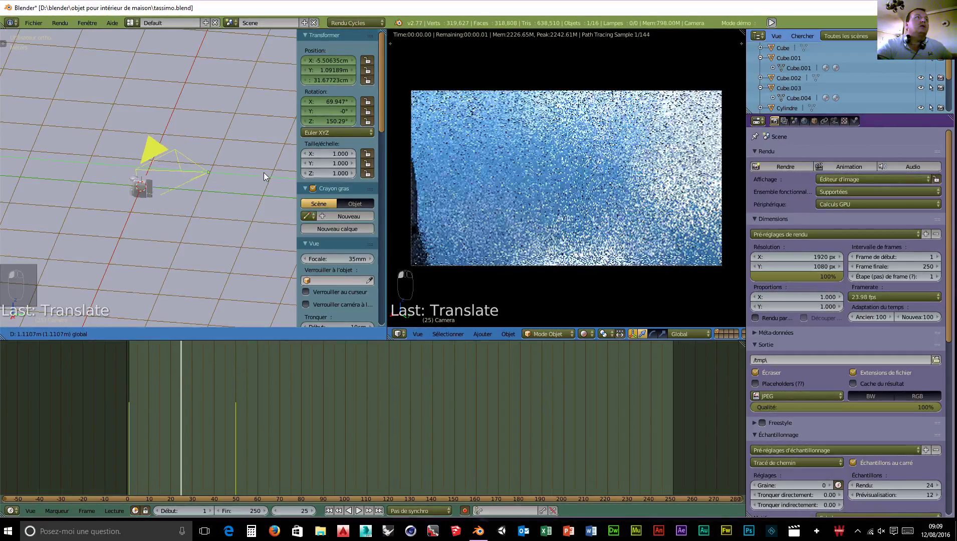
{"action": "mouse_move", "coordinate": [199, 195]}
{"action": "left_mouse_down"}
{"action": "mouse_move", "coordinate": [181, 207]}
{"action": "mouse_move", "coordinate": [200, 207]}
{"action": "left_mouse_up"}
{"action": "left_click_drag", "start_coordinate": [254, 190], "coordinate": [244, 192]}
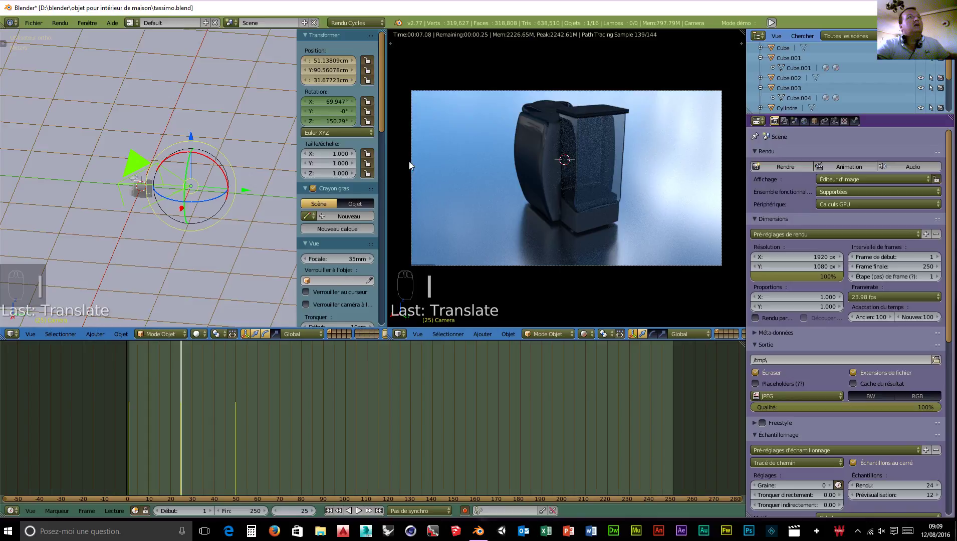
{"action": "key", "text": "i"}
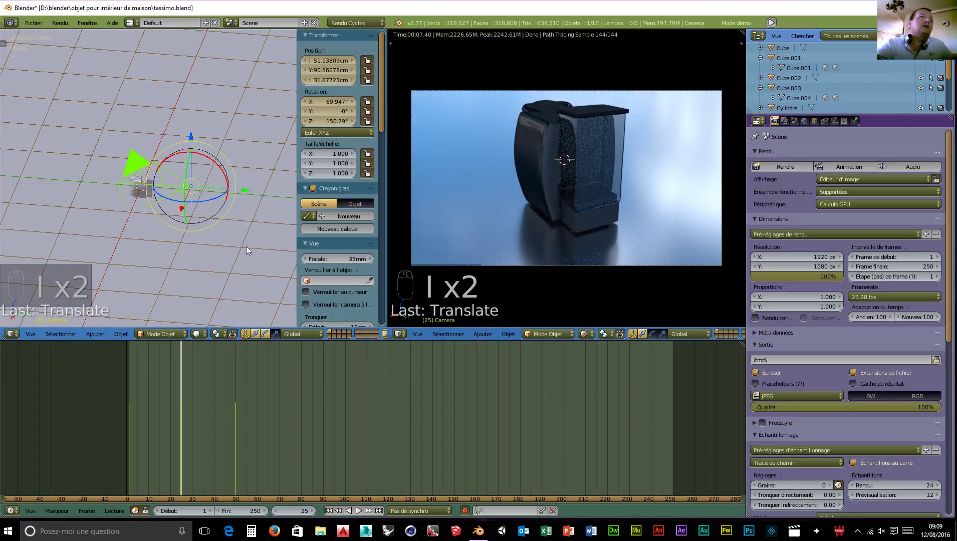
- At frame 50, raise the camera to about Z 1.77 m, tilt it to about 34.7°, -17°, 274.6° towards the machine, and re-keyframe location and rotation
{"action": "left_click_drag", "start_coordinate": [180, 370], "coordinate": [235, 386]}
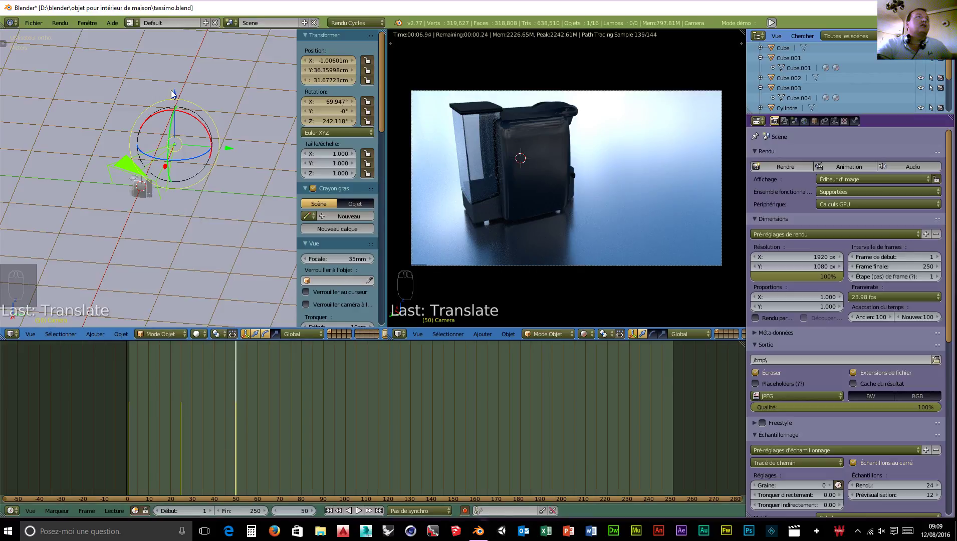
{"action": "left_click_drag", "start_coordinate": [174, 97], "coordinate": [166, 309]}
{"action": "left_click_drag", "start_coordinate": [163, 77], "coordinate": [190, 77]}
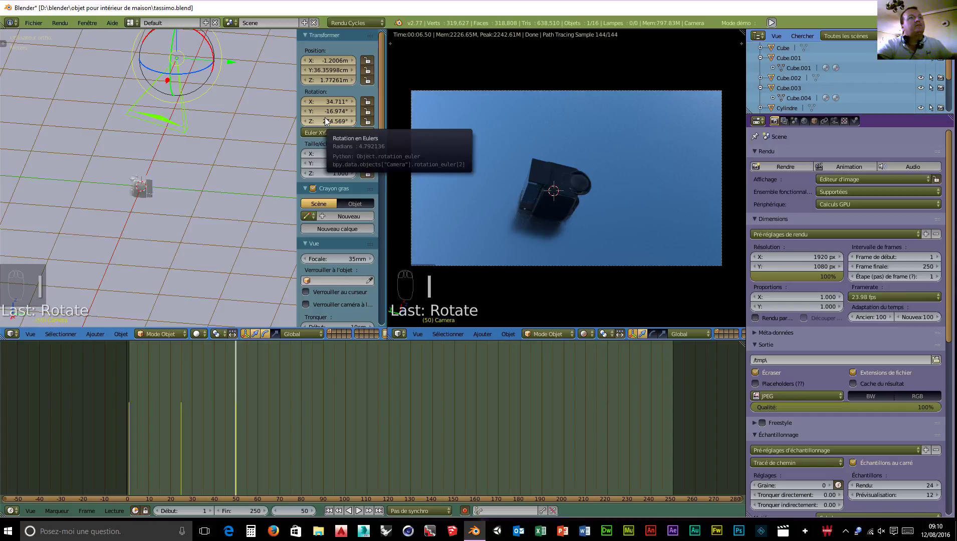
{"action": "key", "text": "i"}
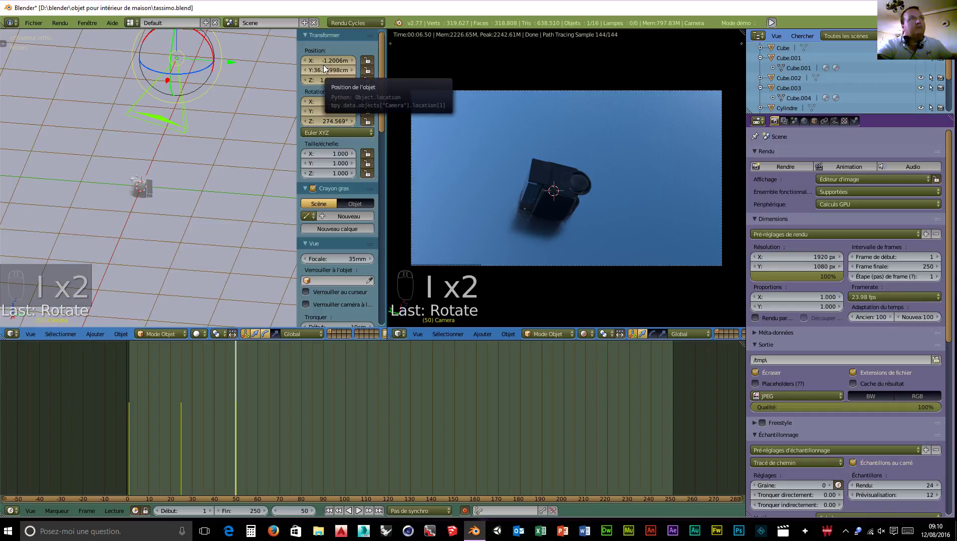
- Return to frame 1 and try to duplicate the camera's first keyframe directly in the timeline
{"action": "left_click_drag", "start_coordinate": [234, 361], "coordinate": [128, 390]}
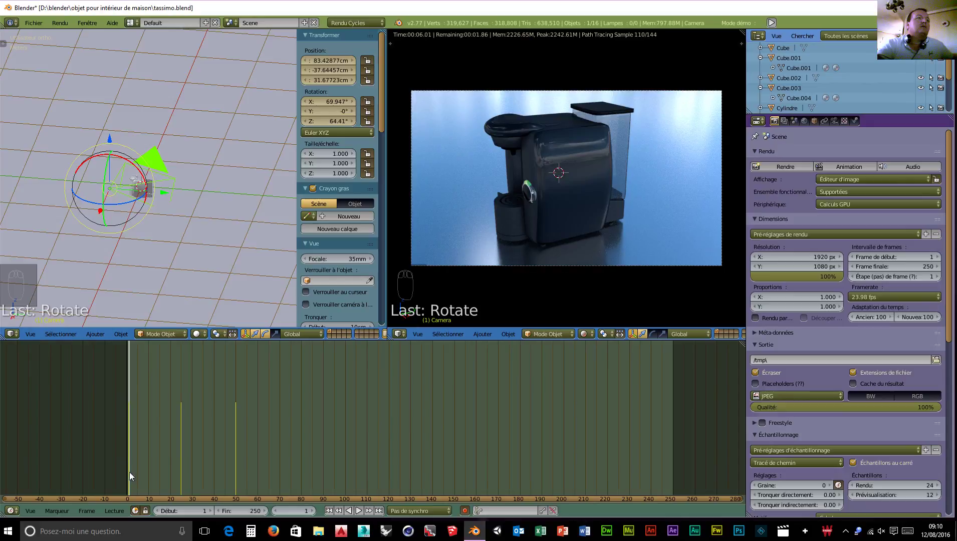
{"action": "right_click", "coordinate": [330, 63]}
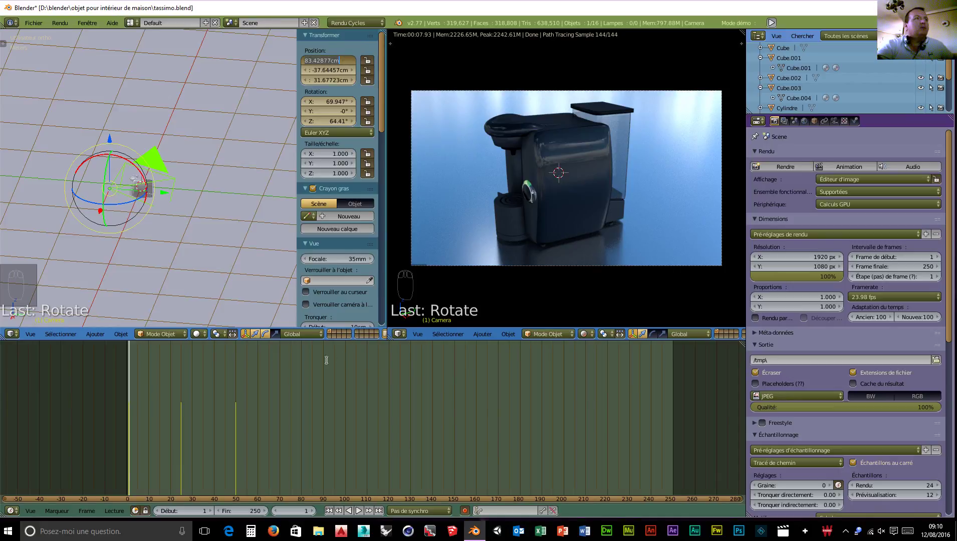
{"action": "left_click", "coordinate": [345, 382]}
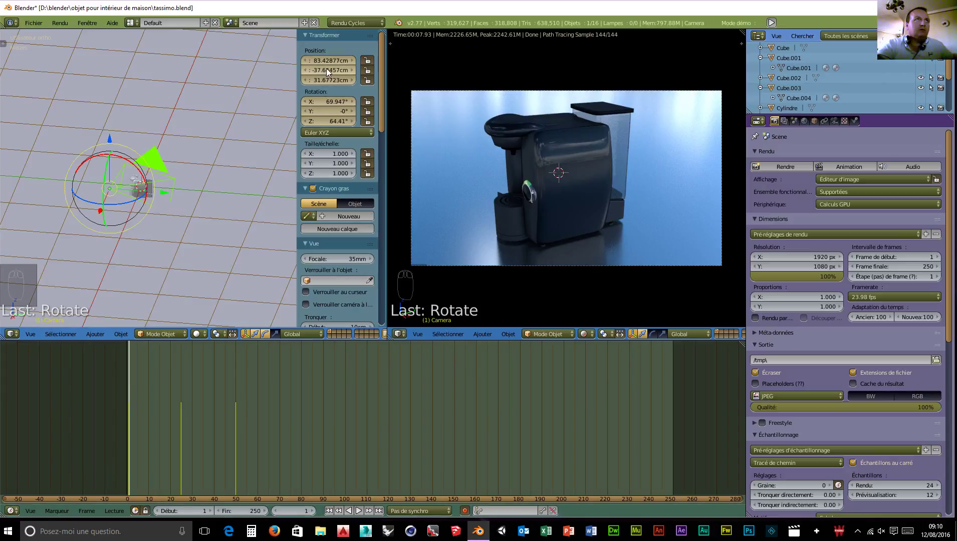
{"action": "key", "text": "shift+d"}
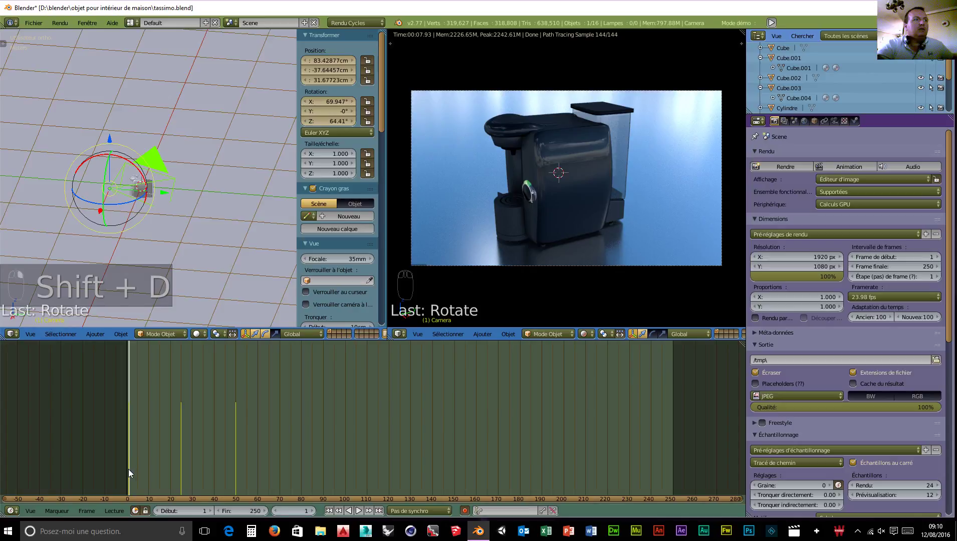
{"action": "key", "text": "shift+d"}
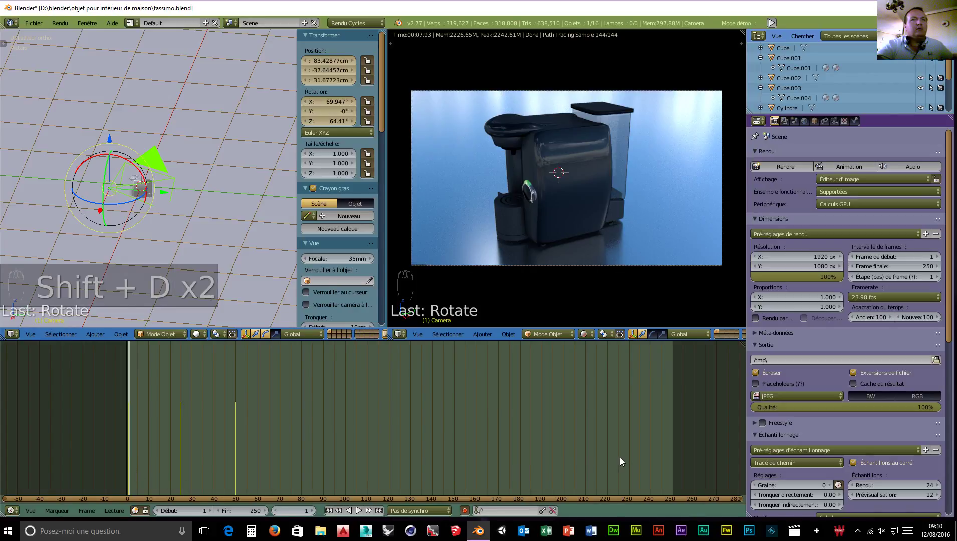
{"action": "key", "text": "shift+d"}
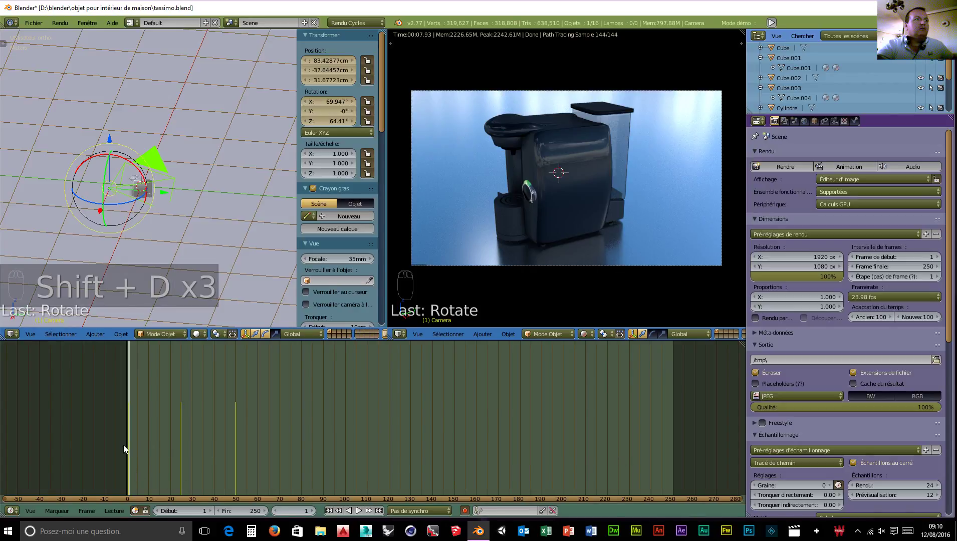
- Play the camera animation from frame 1 and compare the camera views at frames 1 and 250
{"action": "left_click_drag", "start_coordinate": [158, 384], "coordinate": [129, 446]}
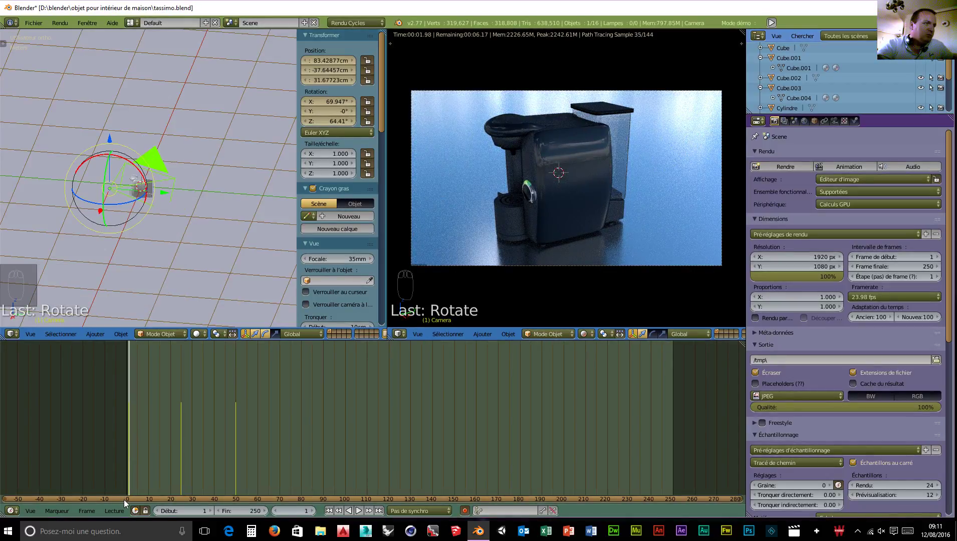
{"action": "key", "text": "alt+a"}
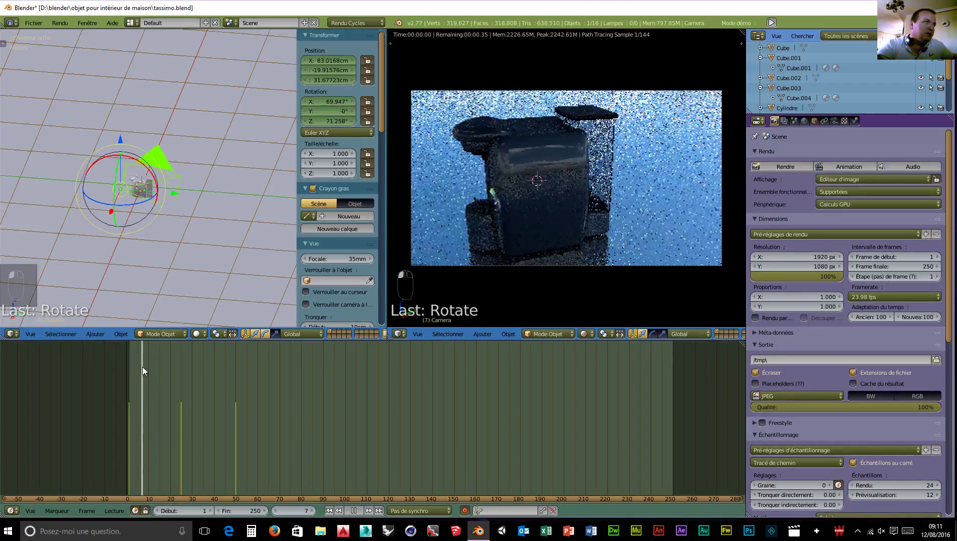
{"action": "key", "text": "alt+a"}
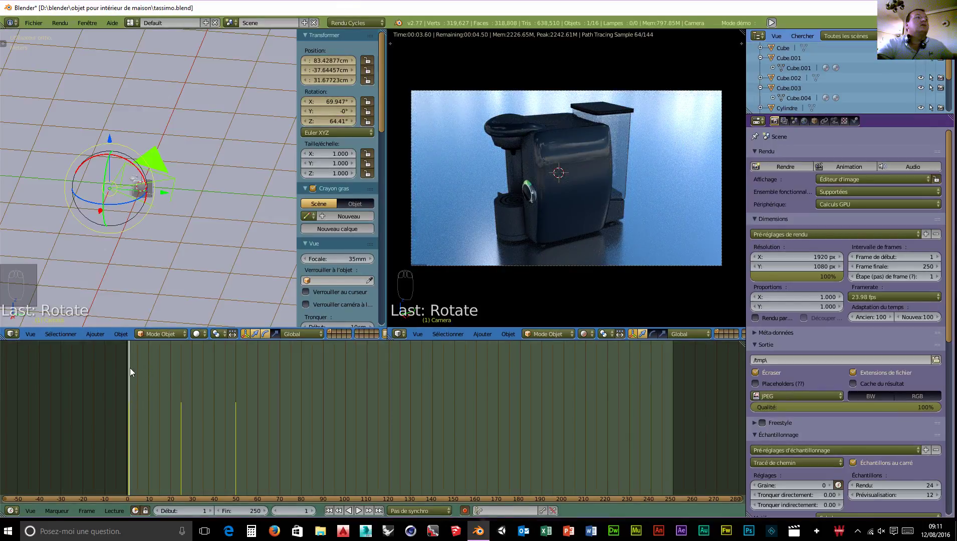
{"action": "left_click_drag", "start_coordinate": [130, 371], "coordinate": [672, 384]}
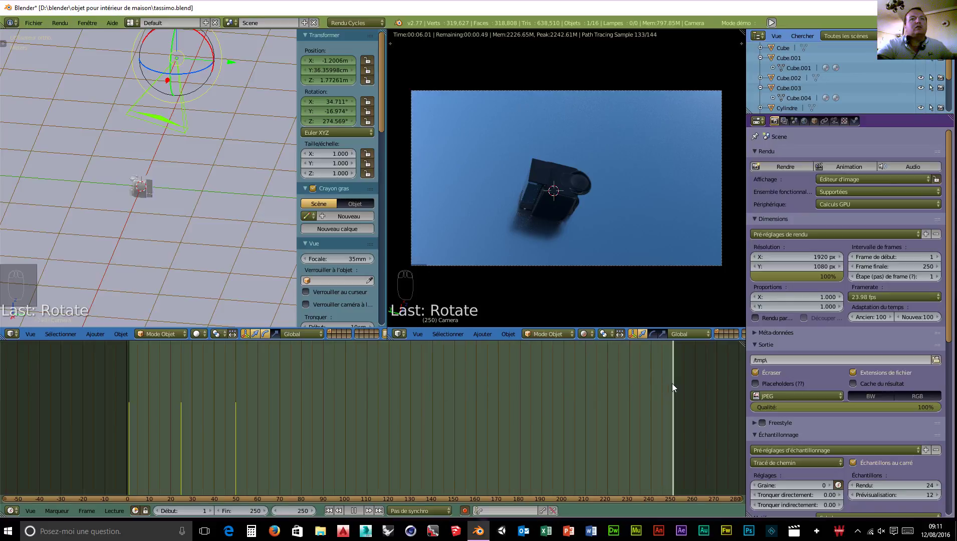
{"action": "mouse_move", "coordinate": [672, 383]}
{"action": "left_mouse_down"}
{"action": "mouse_move", "coordinate": [644, 384]}
{"action": "mouse_move", "coordinate": [672, 380]}
{"action": "left_mouse_up"}
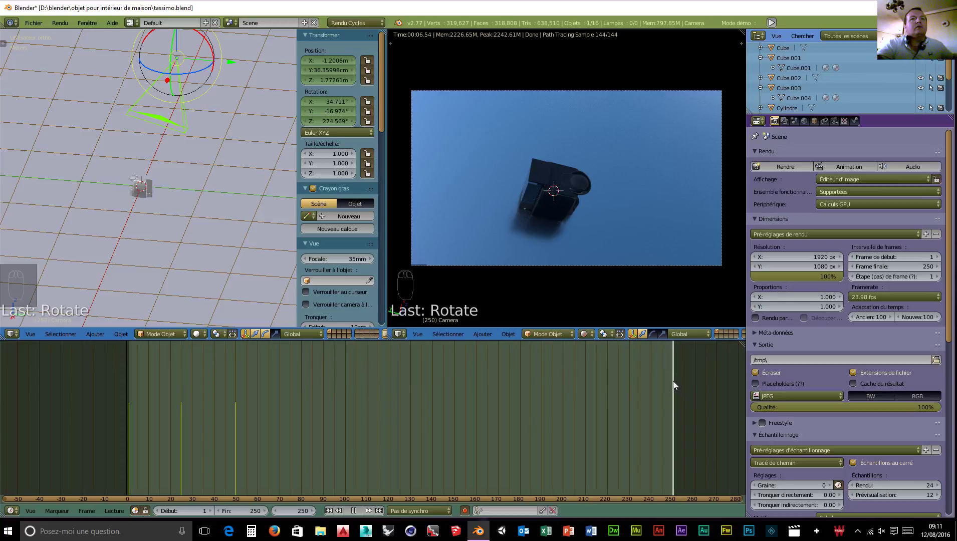
{"action": "left_click", "coordinate": [128, 438]}
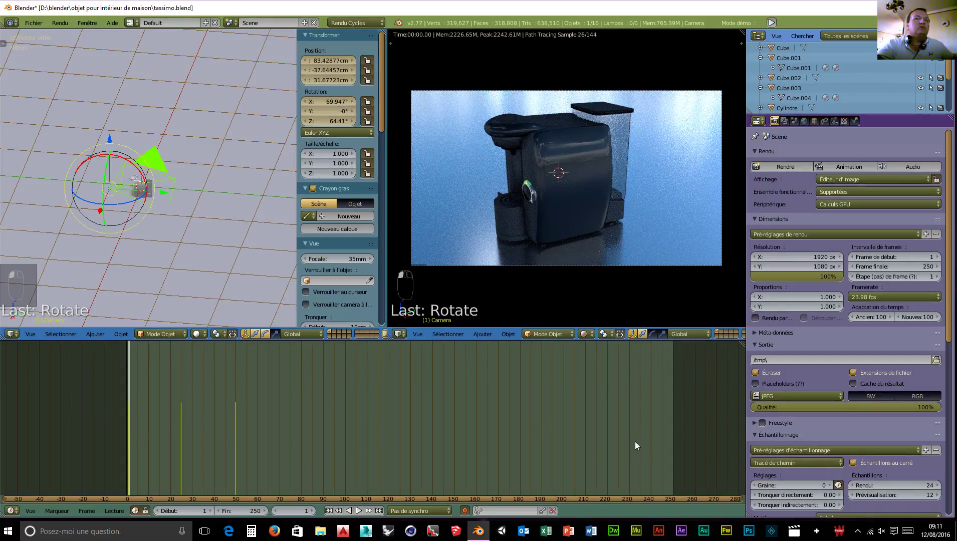
{"action": "left_click", "coordinate": [673, 433]}
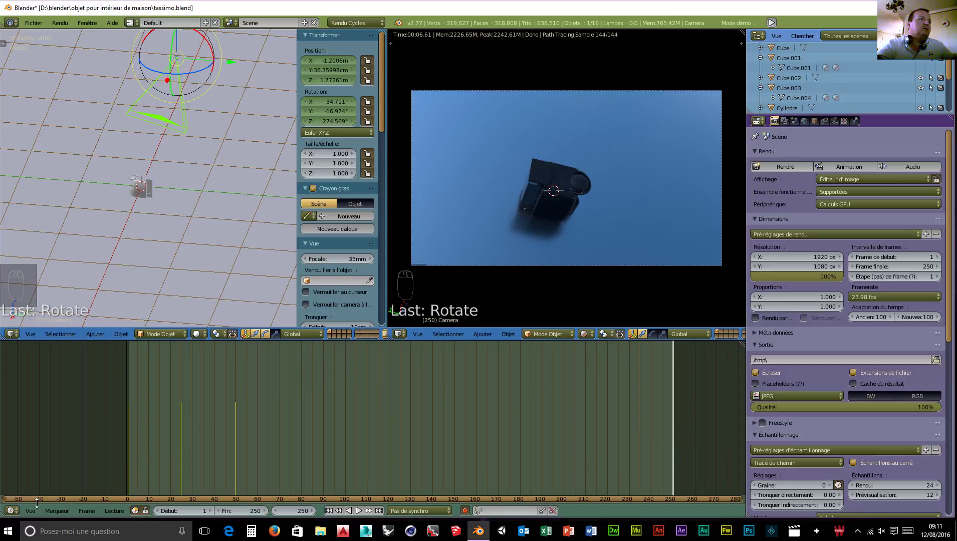
- Switch the timeline area to the graph editor and bring the camera's frame 1 keyframes into view
{"action": "left_click", "coordinate": [13, 511]}
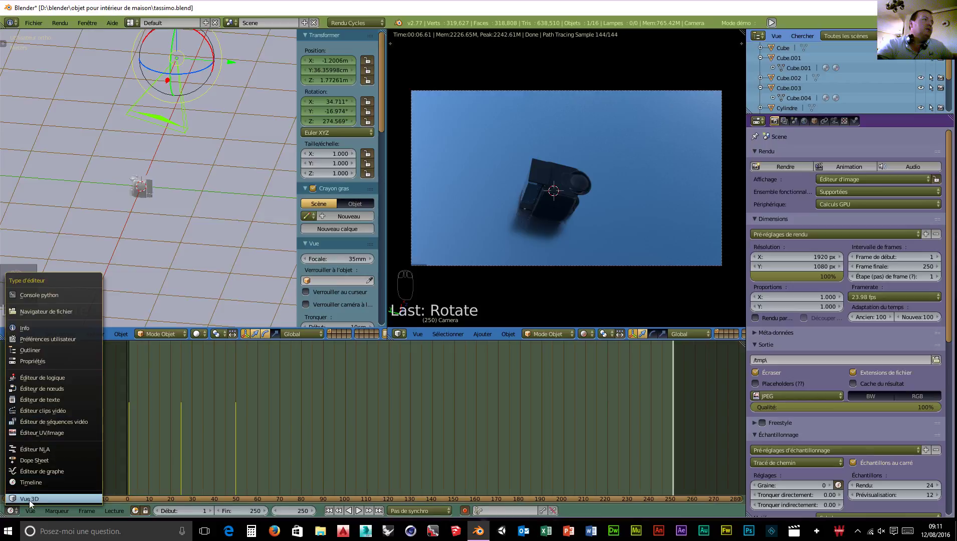
{"action": "left_click", "coordinate": [36, 471]}
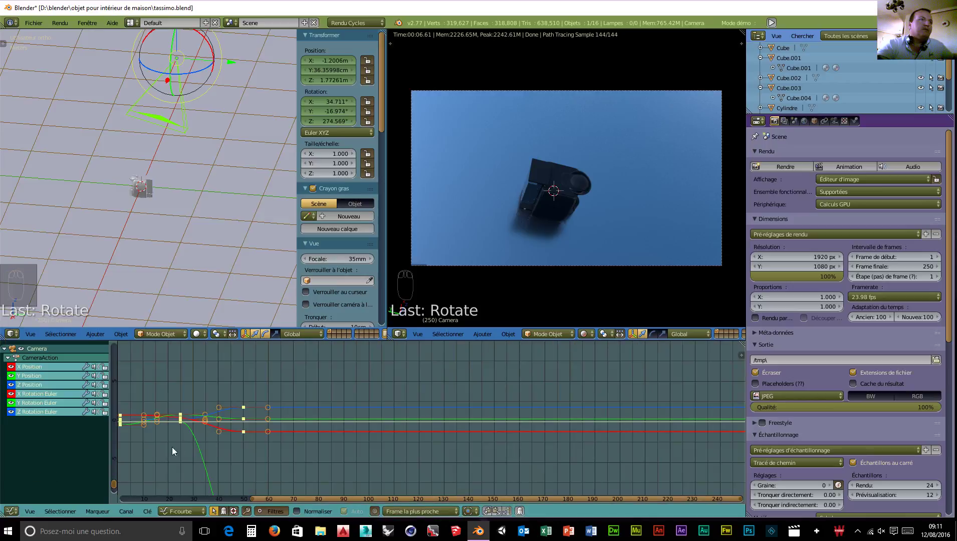
{"action": "scroll", "coordinate": [127, 437], "scroll_direction": "down", "scroll_amount": 1}
{"action": "scroll", "coordinate": [125, 430], "scroll_direction": "up", "scroll_amount": 1}
{"action": "left_click_drag", "start_coordinate": [266, 495], "coordinate": [177, 498]}
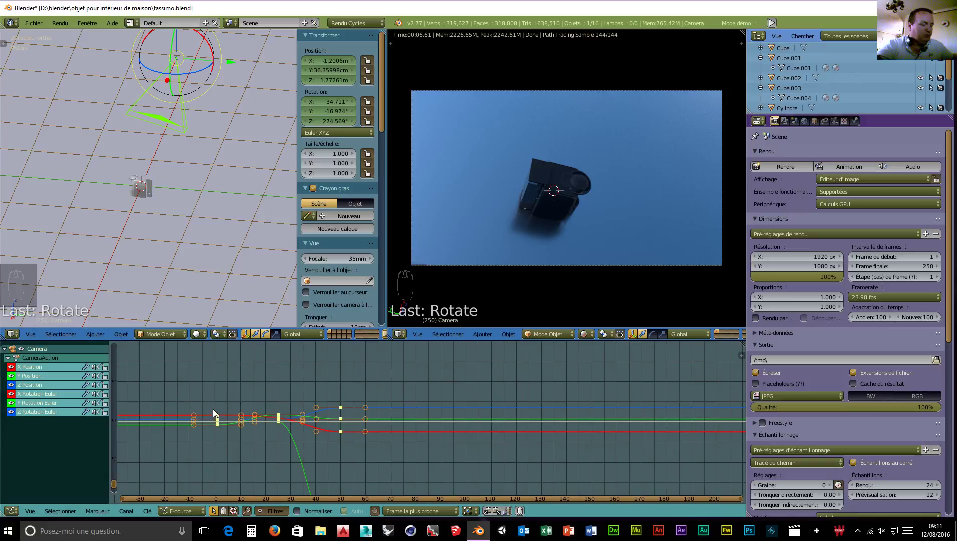
- Box-select the camera's frame 1 keyframes alone, duplicate them, and place the copies along the X axis at about frame 192
{"action": "key", "text": "a"}
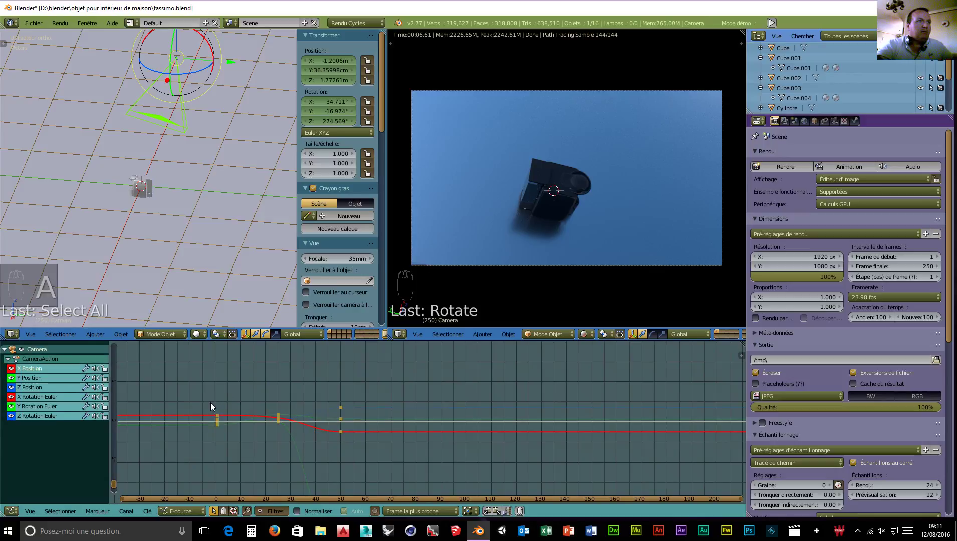
{"action": "key", "text": "b"}
{"action": "left_click_drag", "start_coordinate": [215, 409], "coordinate": [226, 435]}
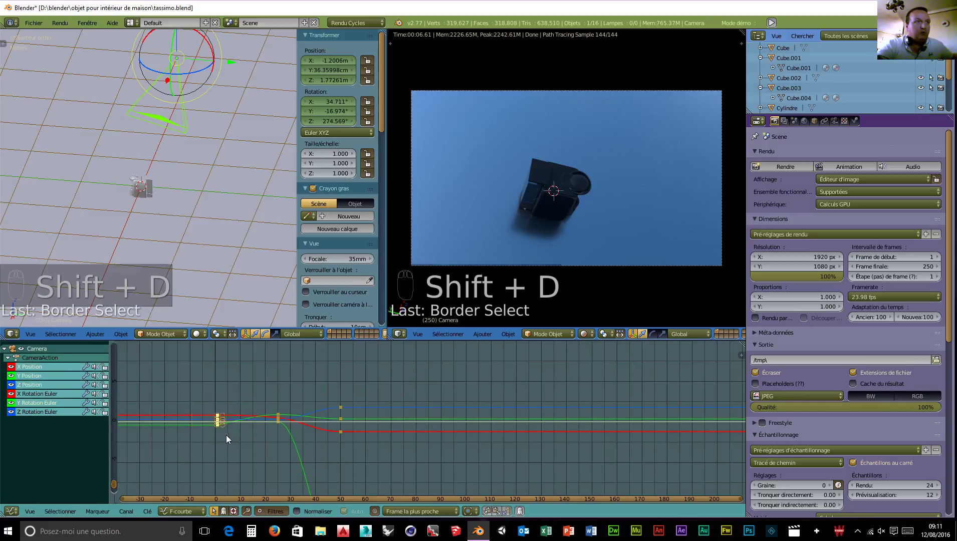
{"action": "key", "text": "shift+d"}
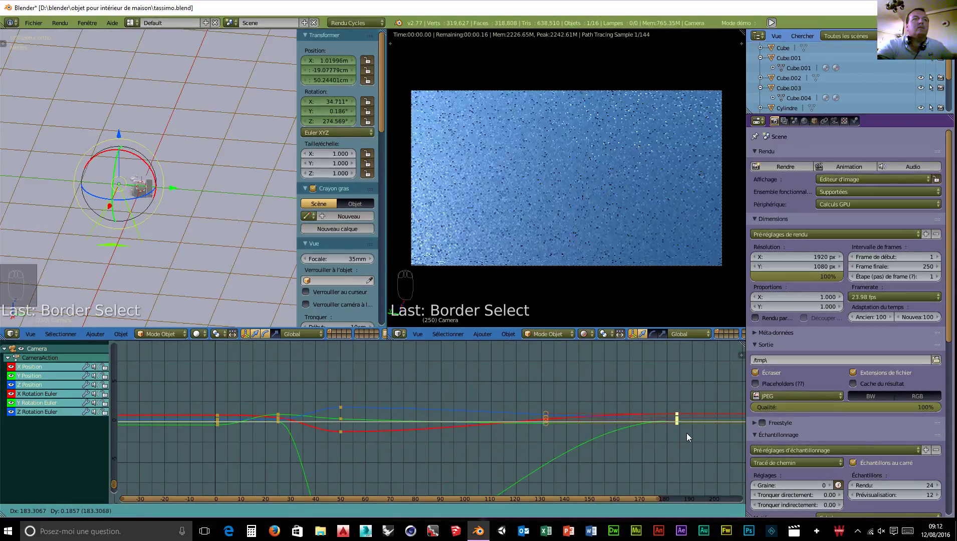
{"action": "key", "text": "x"}
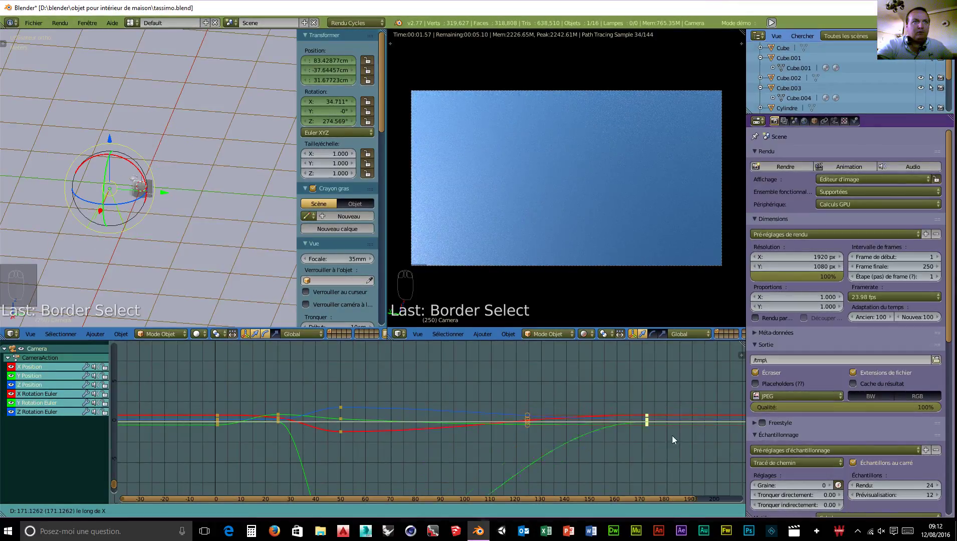
{"action": "left_click", "coordinate": [706, 434]}
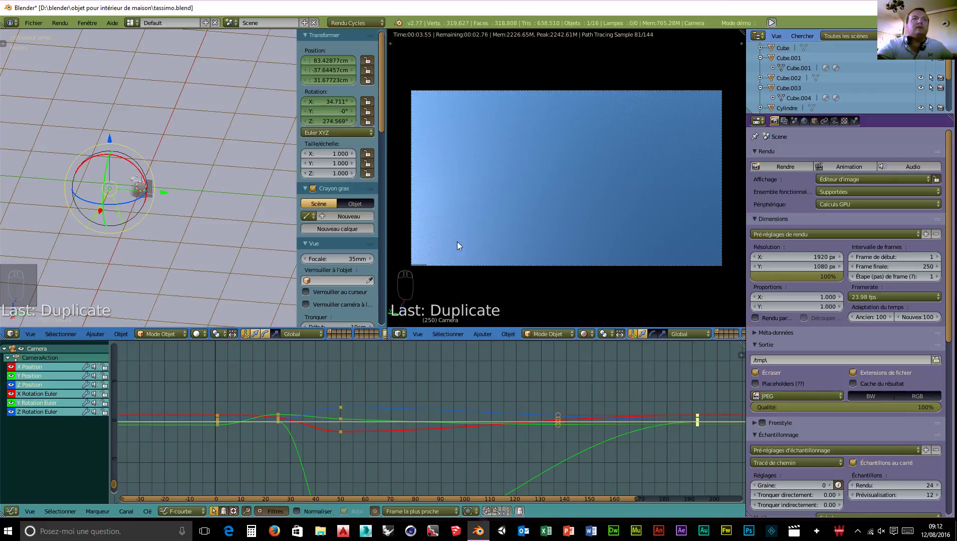
- Switch the graph editor area back to the timeline
{"action": "scroll", "coordinate": [464, 243], "scroll_direction": "down", "scroll_amount": 2}
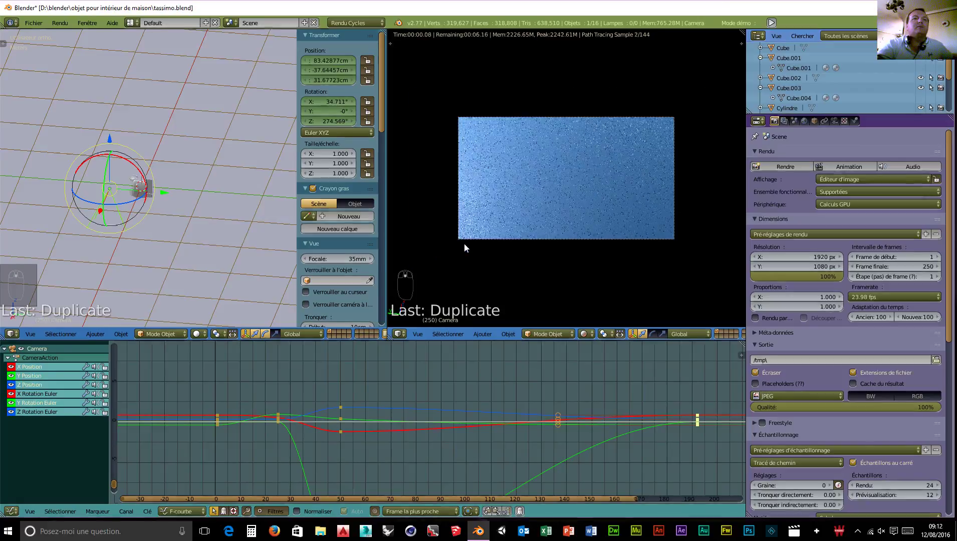
{"action": "left_click", "coordinate": [11, 511]}
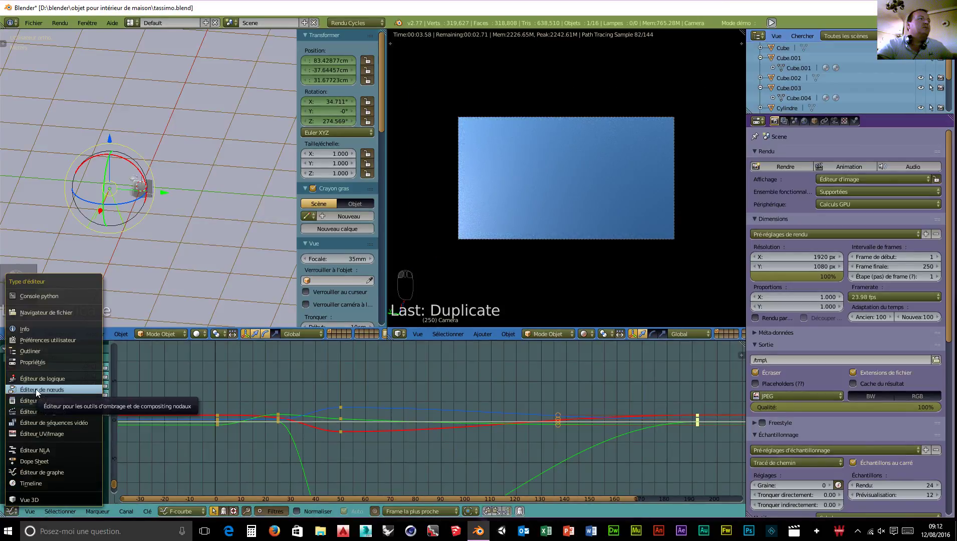
{"action": "left_click", "coordinate": [36, 483]}
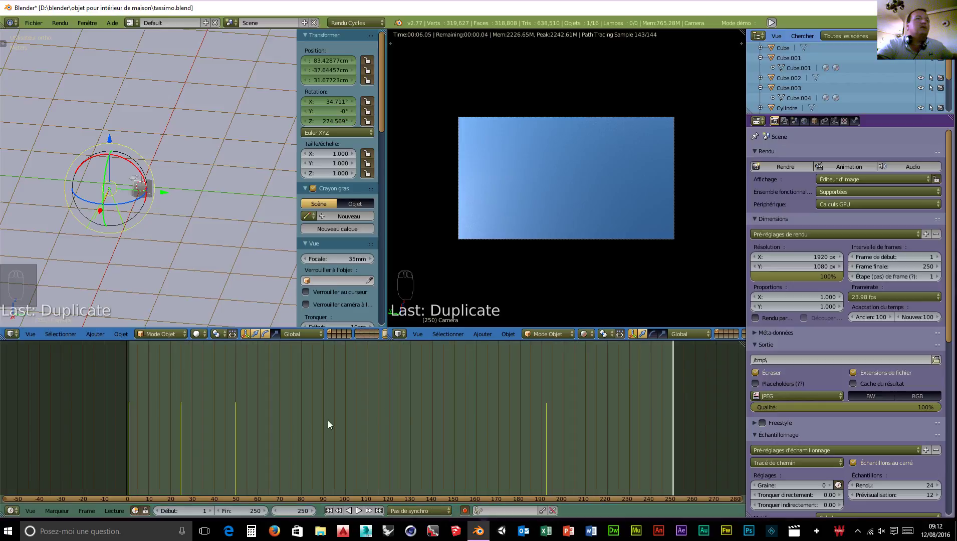
- Compare the camera's rotation values and rendered view at frame 192 with those at frame 1
{"action": "left_click", "coordinate": [522, 449]}
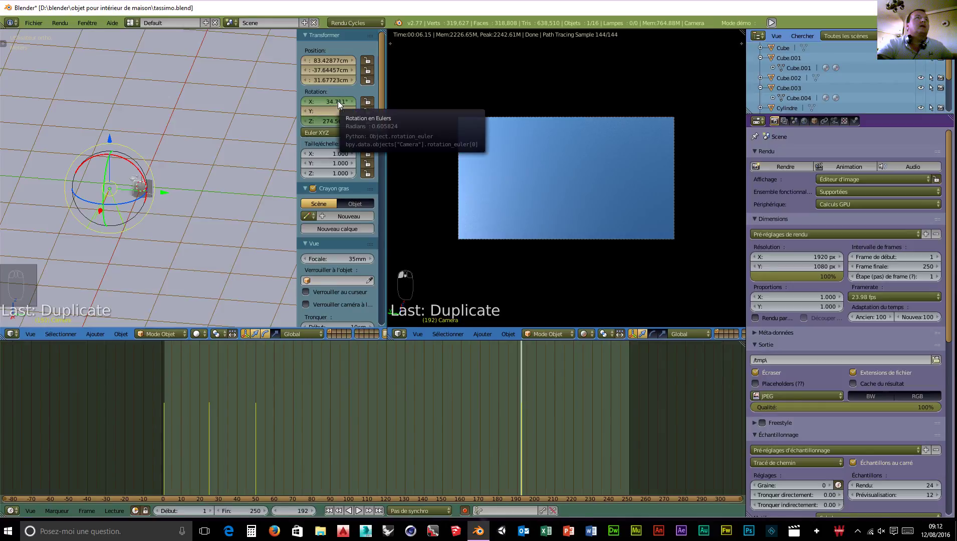
{"action": "left_click", "coordinate": [164, 434]}
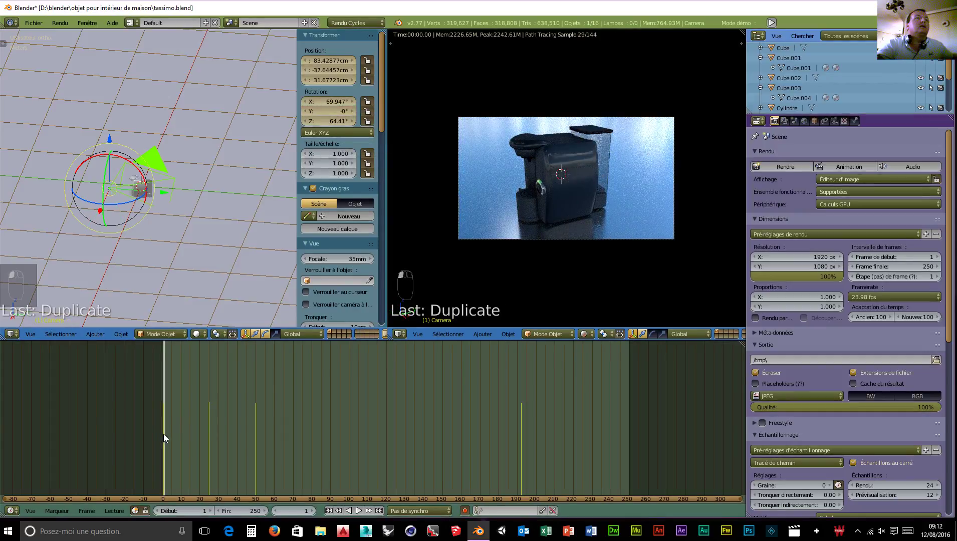
{"action": "left_click", "coordinate": [522, 438]}
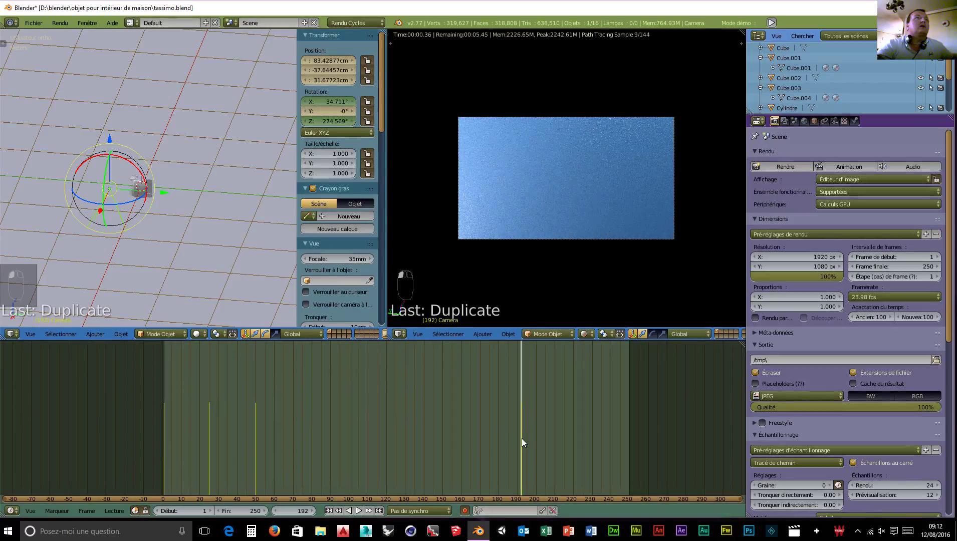
{"action": "left_click", "coordinate": [161, 447]}
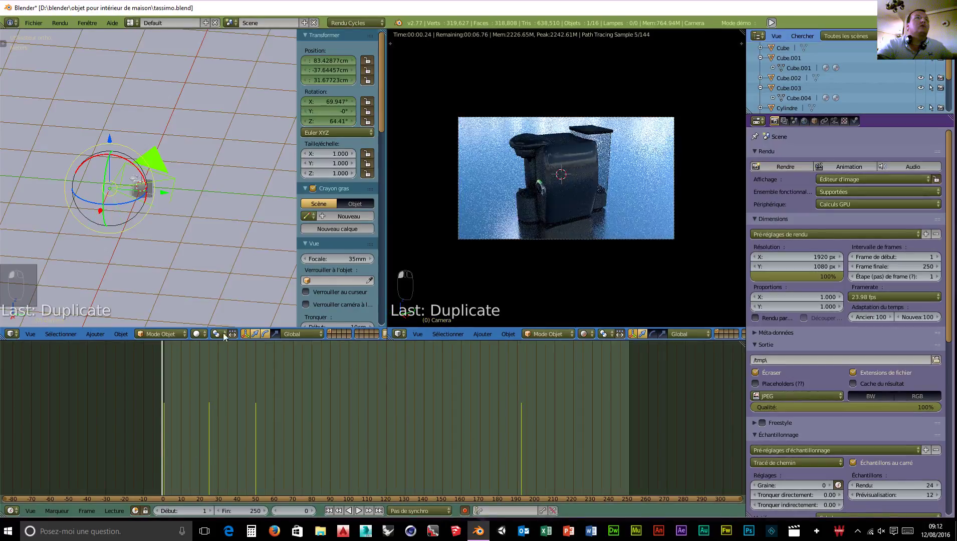
{"action": "left_click", "coordinate": [521, 413]}
{"action": "left_click", "coordinate": [161, 437]}
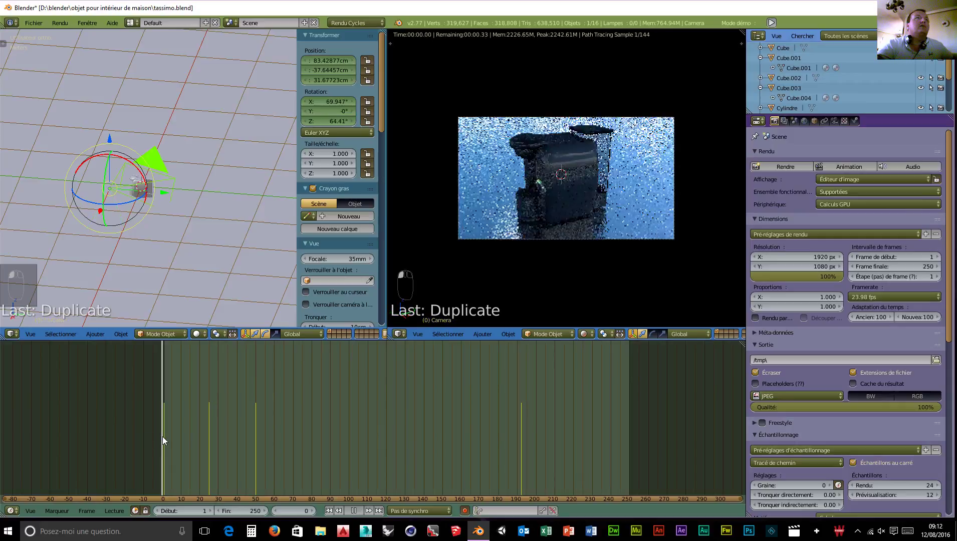
- Try setting the camera's X rotation to 69.947° and its Z rotation to 64.41° at frame 191, rechecking frame 1 in between
{"action": "left_click", "coordinate": [519, 435]}
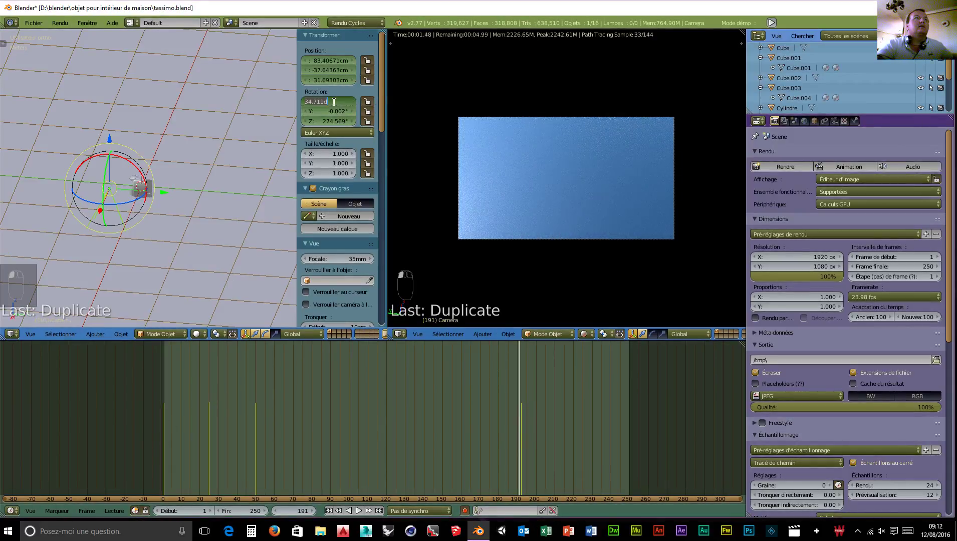
{"action": "type", "text": "69.947"}
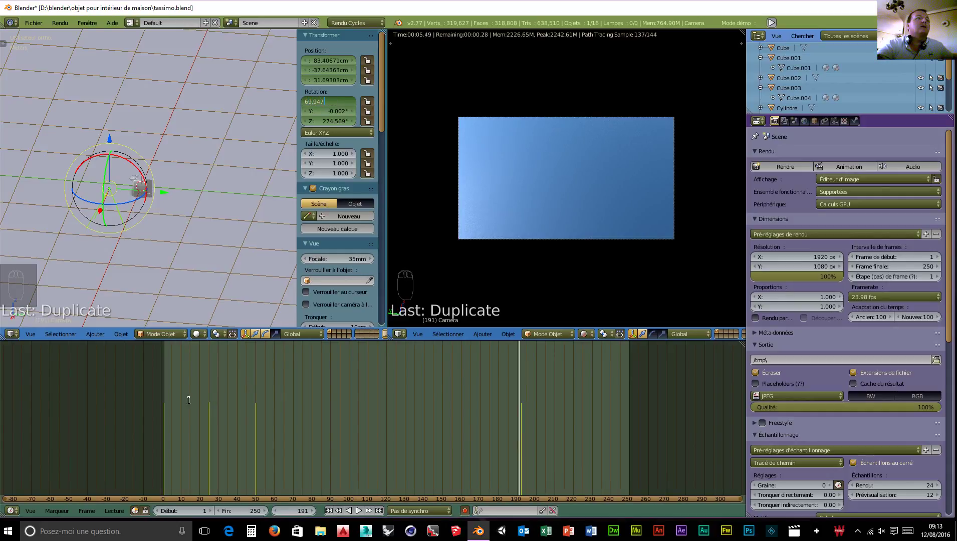
{"action": "key", "text": "Return"}
{"action": "left_click", "coordinate": [163, 427]}
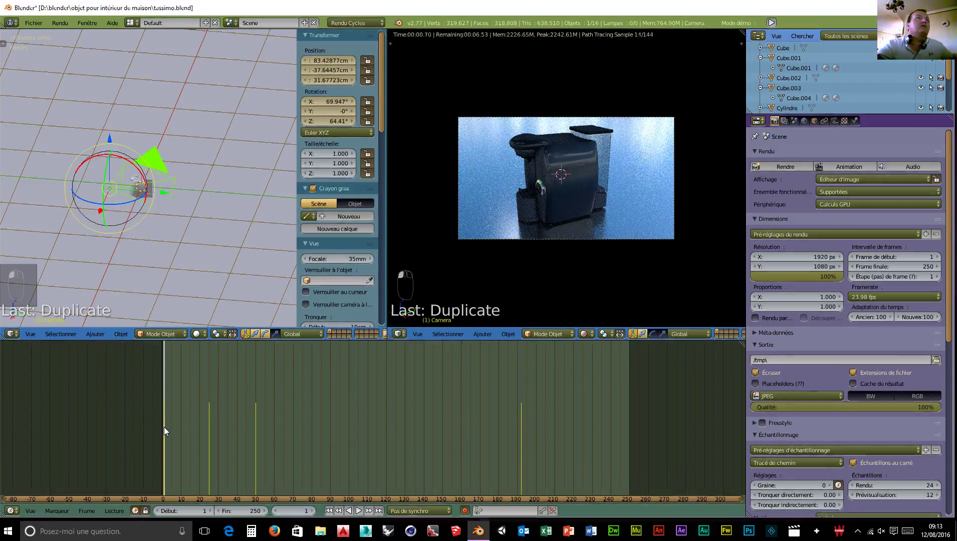
{"action": "left_click", "coordinate": [520, 447]}
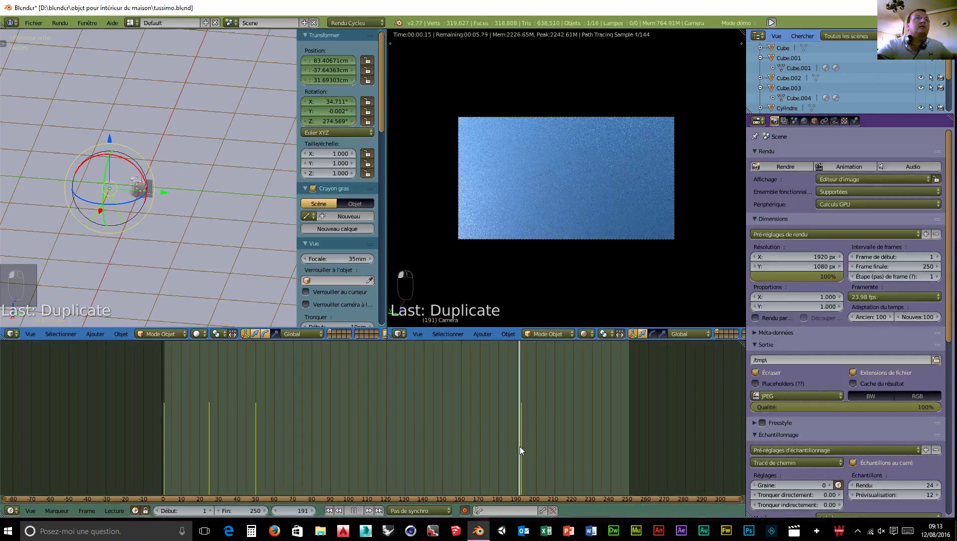
{"action": "left_click", "coordinate": [324, 119]}
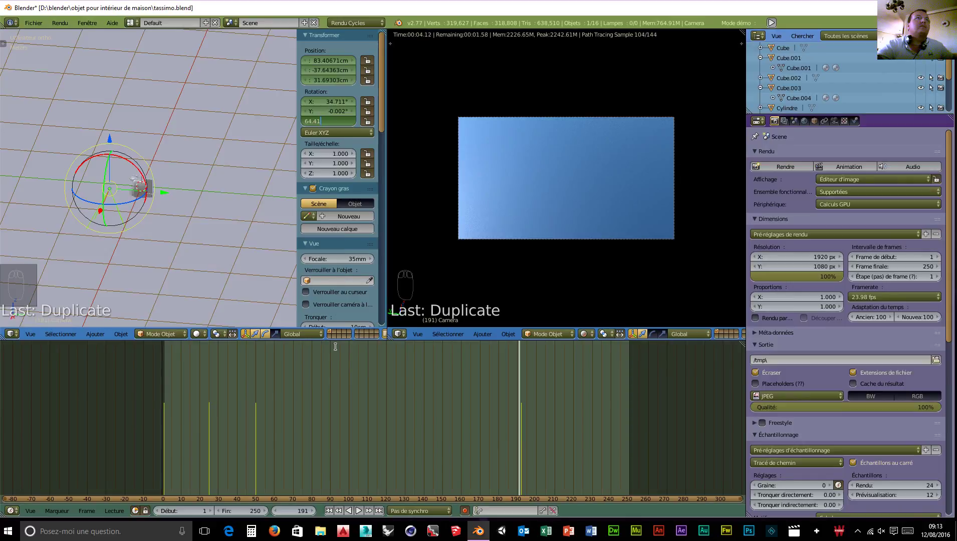
{"action": "key", "text": "Return"}
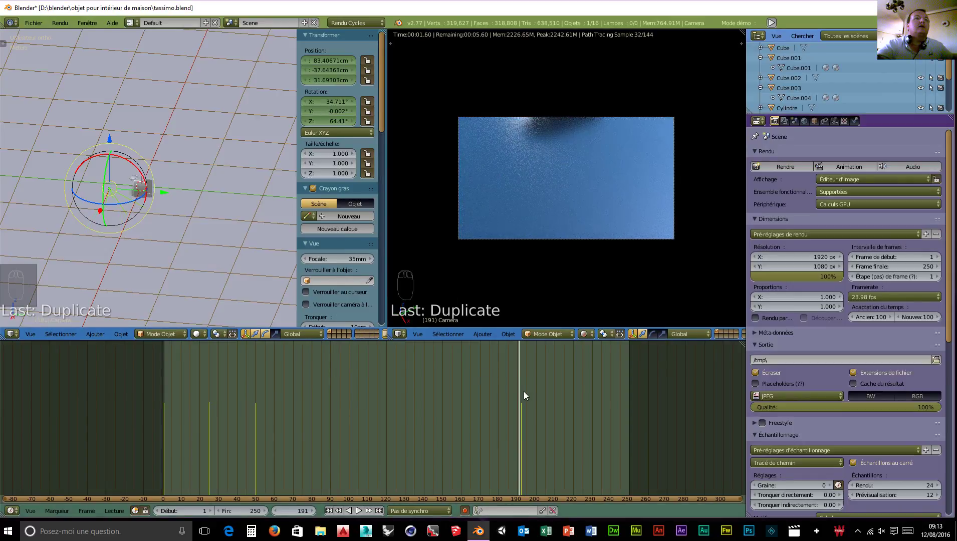
- Try to restore the starting view at frame 192 by setting the camera's rotation to X 69.947° and Z 64.41°
{"action": "left_click", "coordinate": [520, 387]}
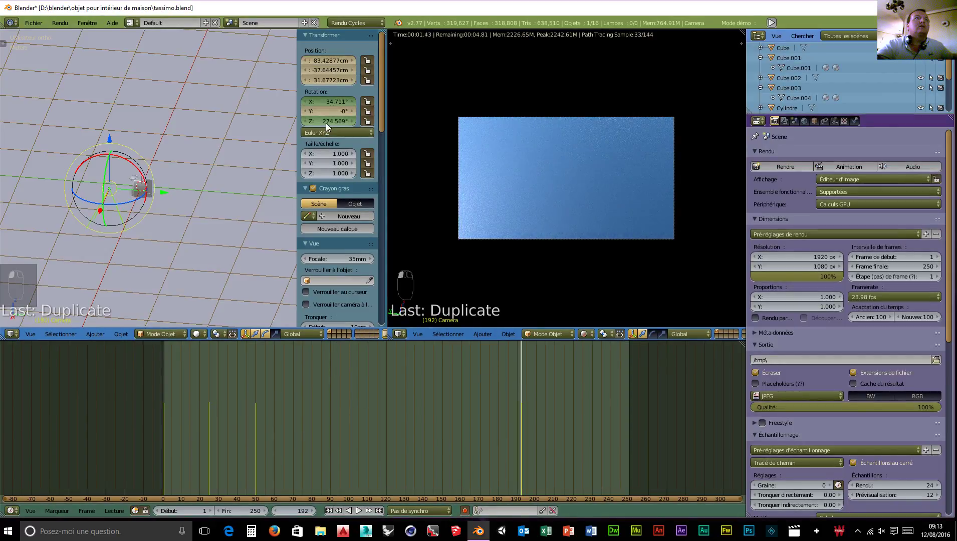
{"action": "left_click", "coordinate": [334, 101]}
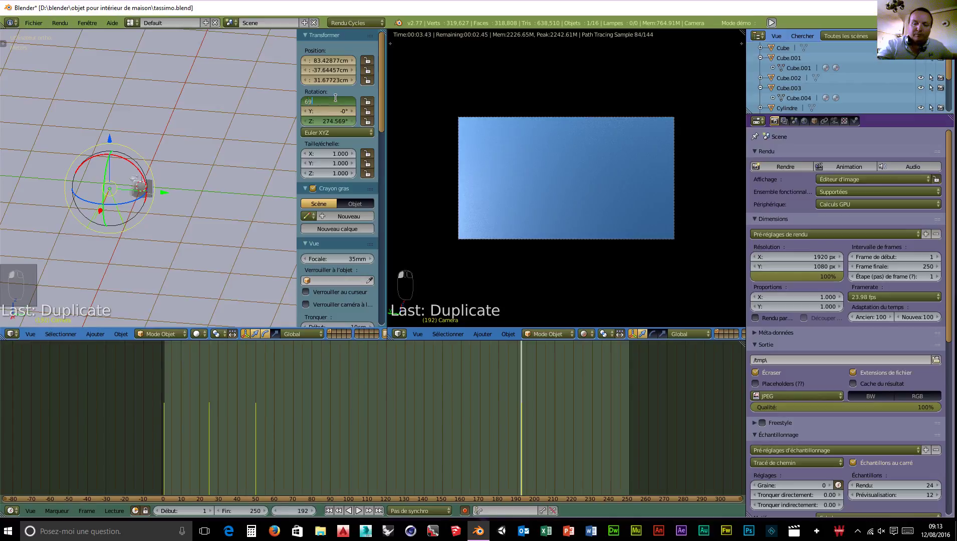
{"action": "key", "text": "Return"}
{"action": "left_click", "coordinate": [336, 122]}
{"action": "type", "text": "64.41"}
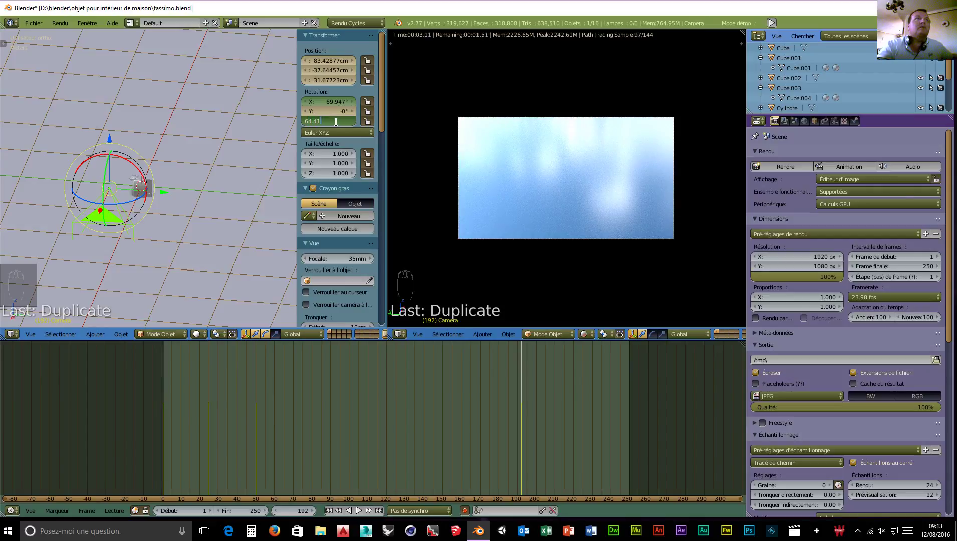
{"action": "key", "text": "Return"}
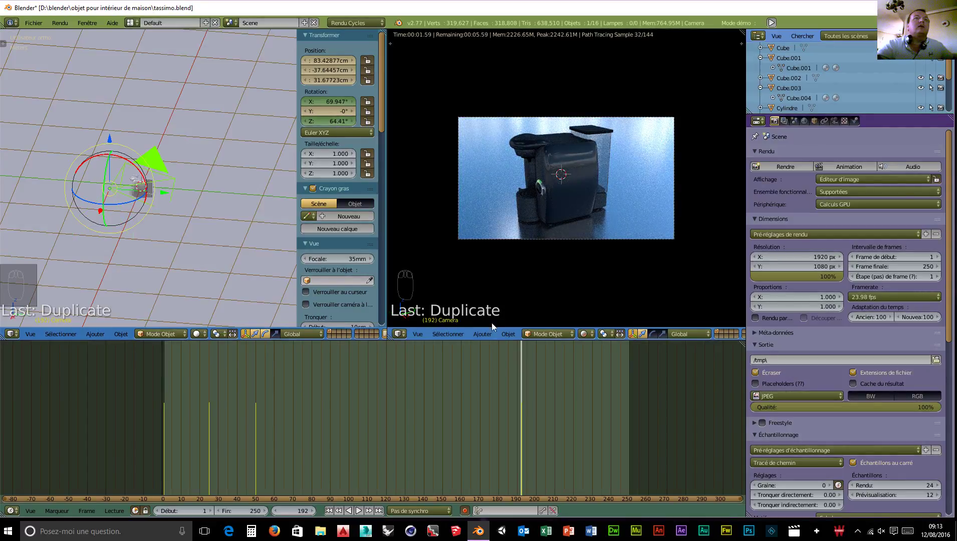
- At frame 123, rotate the camera to look down on the machine, move it along Y to about 8.4 mm, and keyframe its location and rotation
{"action": "left_click_drag", "start_coordinate": [521, 348], "coordinate": [391, 414]}
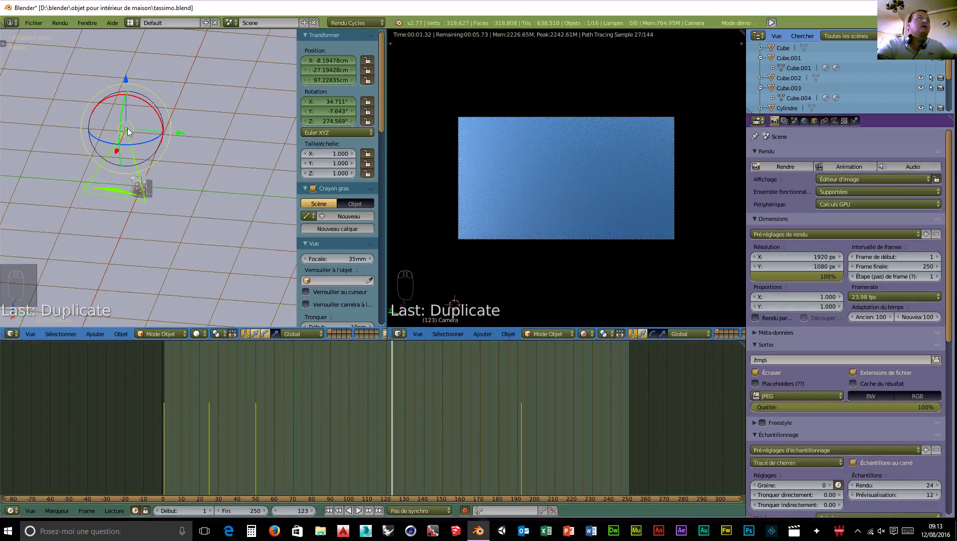
{"action": "mouse_move", "coordinate": [123, 115]}
{"action": "left_mouse_down"}
{"action": "mouse_move", "coordinate": [117, 129]}
{"action": "mouse_move", "coordinate": [120, 121]}
{"action": "left_mouse_up"}
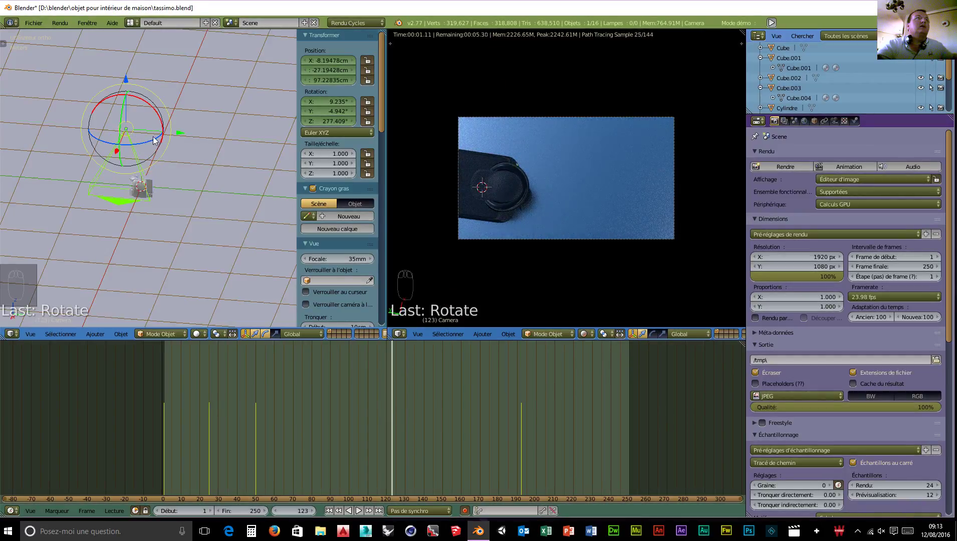
{"action": "key", "text": "g"}
{"action": "key", "text": "y"}
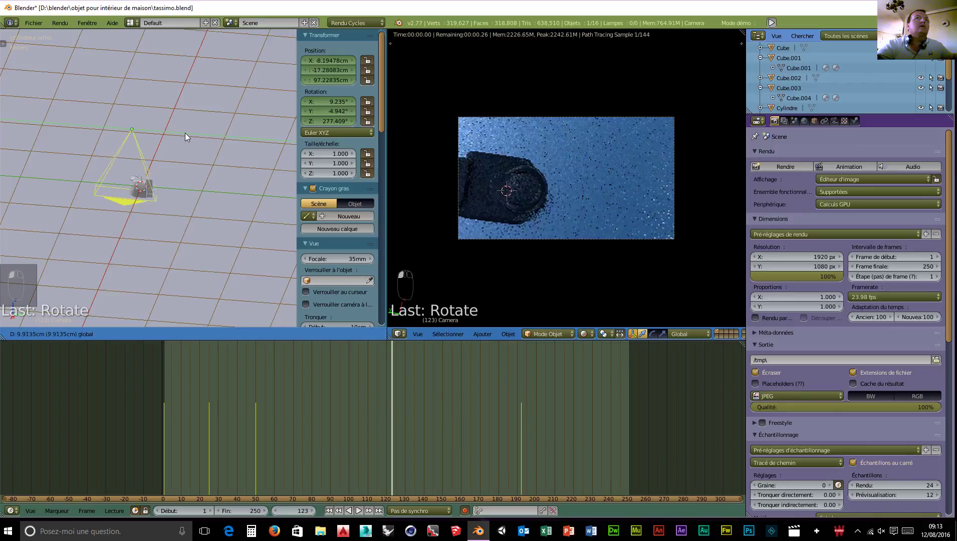
{"action": "left_click", "coordinate": [194, 134]}
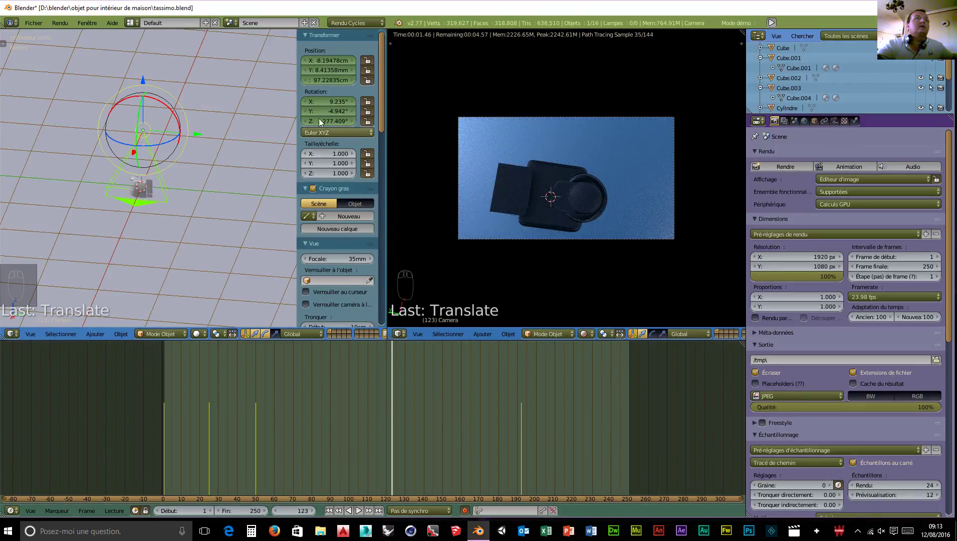
{"action": "key", "text": "i"}
{"action": "key", "text": "i"}
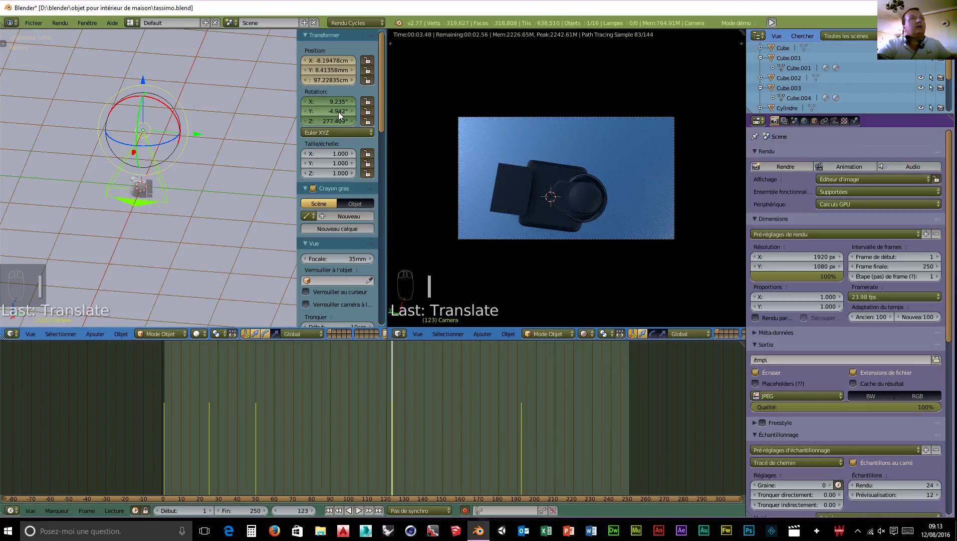
- At frame 98, move the camera to about X -51.8 cm, Y 11.7 cm, rotate it toward the machine, and keyframe its location and rotation
{"action": "left_click_drag", "start_coordinate": [392, 353], "coordinate": [345, 361]}
{"action": "key", "text": "g"}
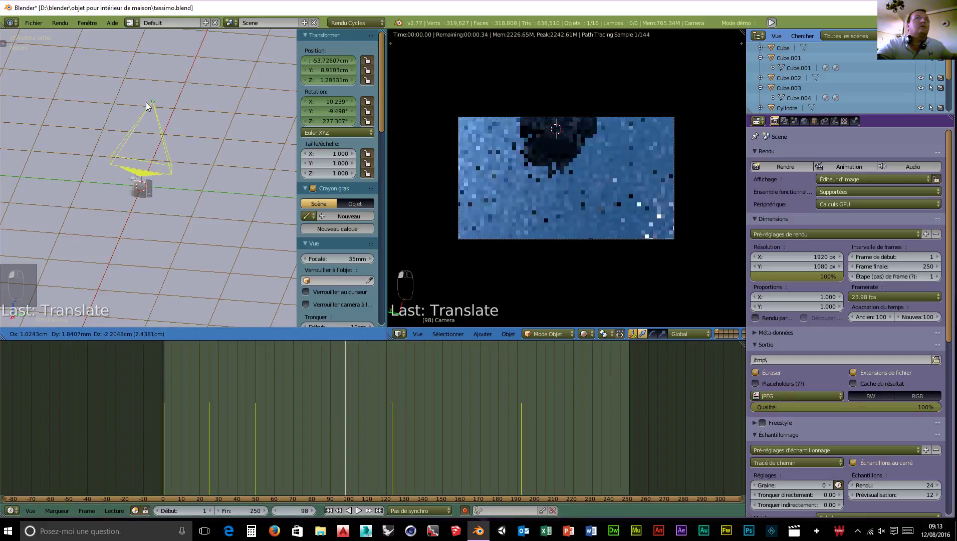
{"action": "key", "text": "r"}
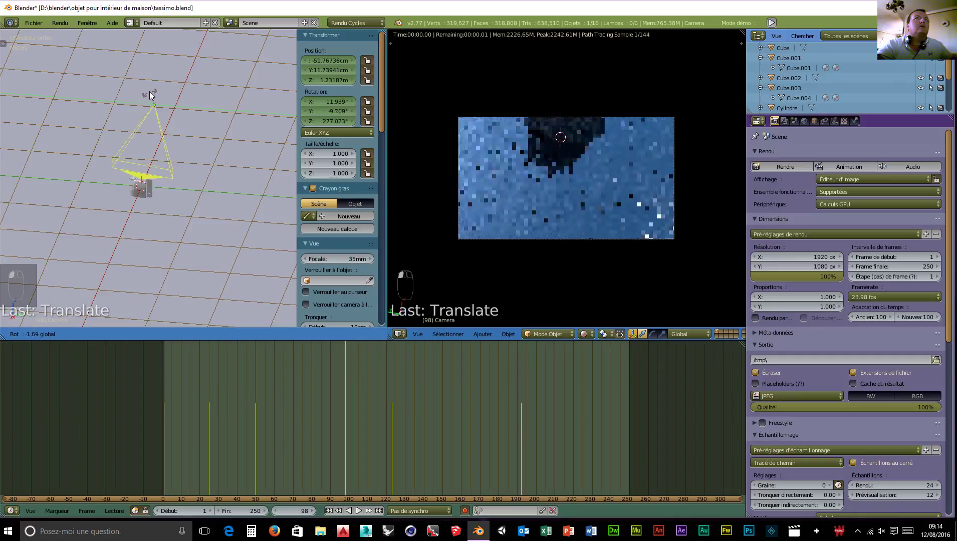
{"action": "left_click", "coordinate": [150, 84]}
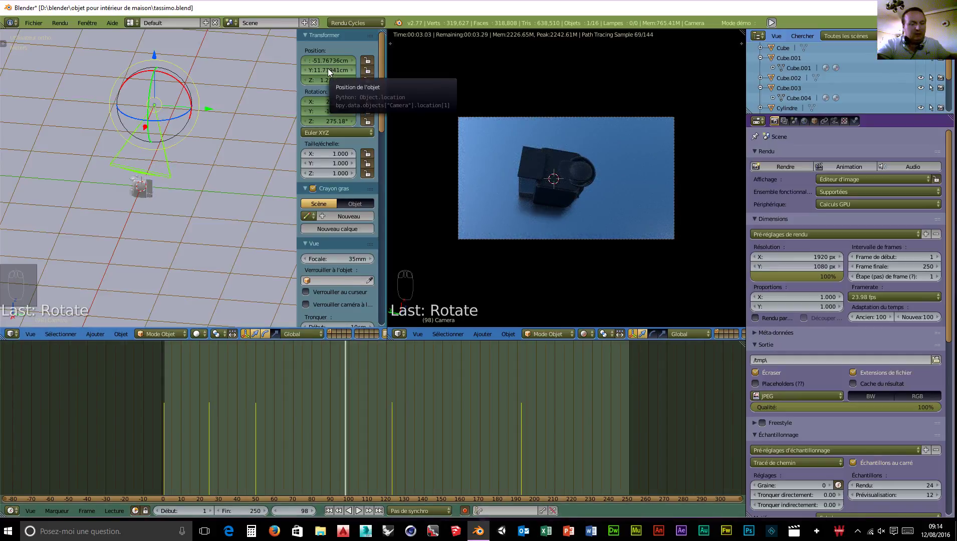
{"action": "key", "text": "i"}
{"action": "key", "text": "i"}
- Return to frame 192, try setting the camera's X rotation to 69.947°, and check the rotation values at frame 1
{"action": "left_click_drag", "start_coordinate": [348, 357], "coordinate": [520, 405]}
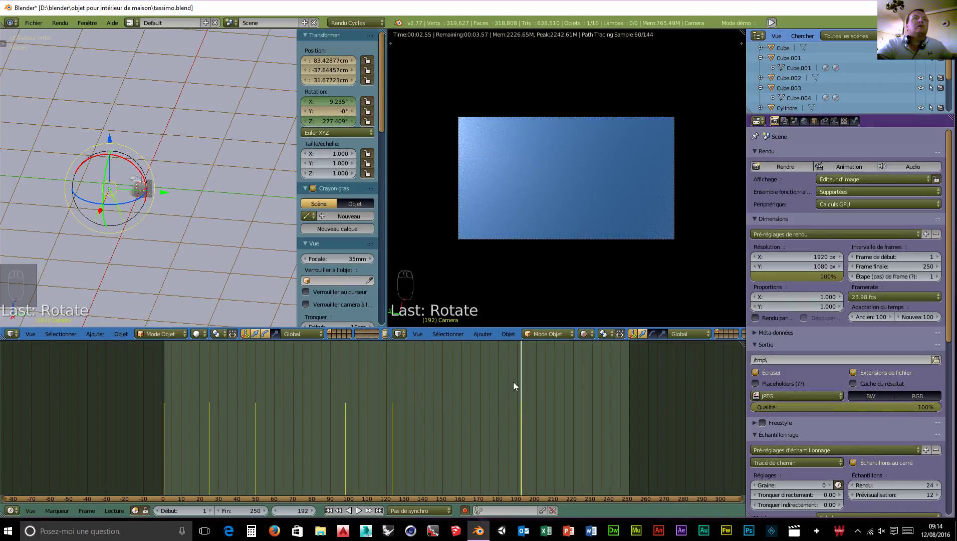
{"action": "left_click", "coordinate": [331, 101]}
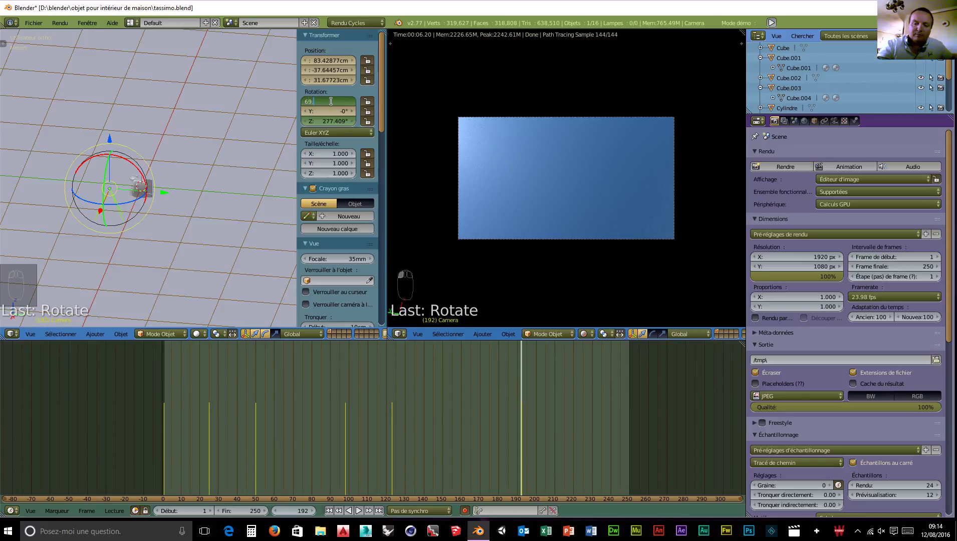
{"action": "type", "text": "69.947"}
{"action": "key", "text": "Return"}
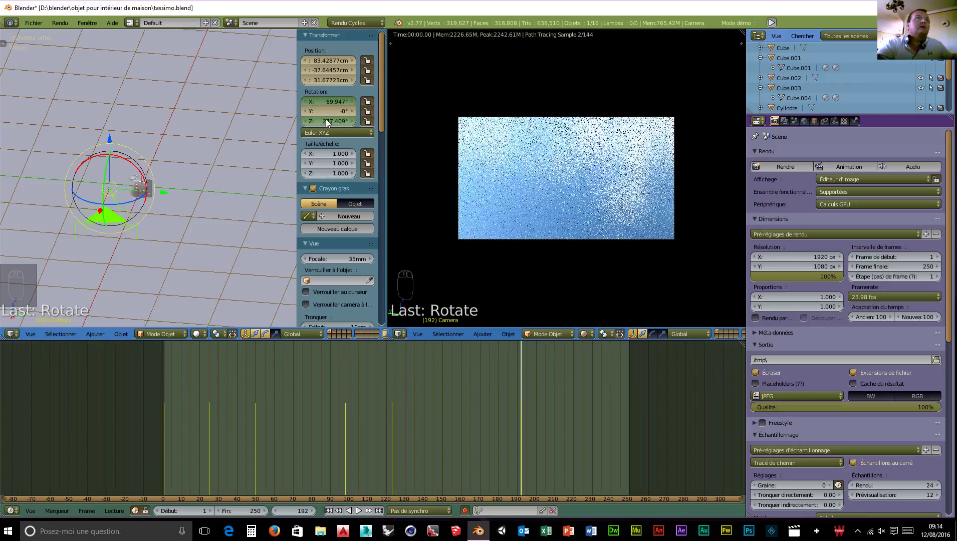
{"action": "left_click", "coordinate": [163, 451]}
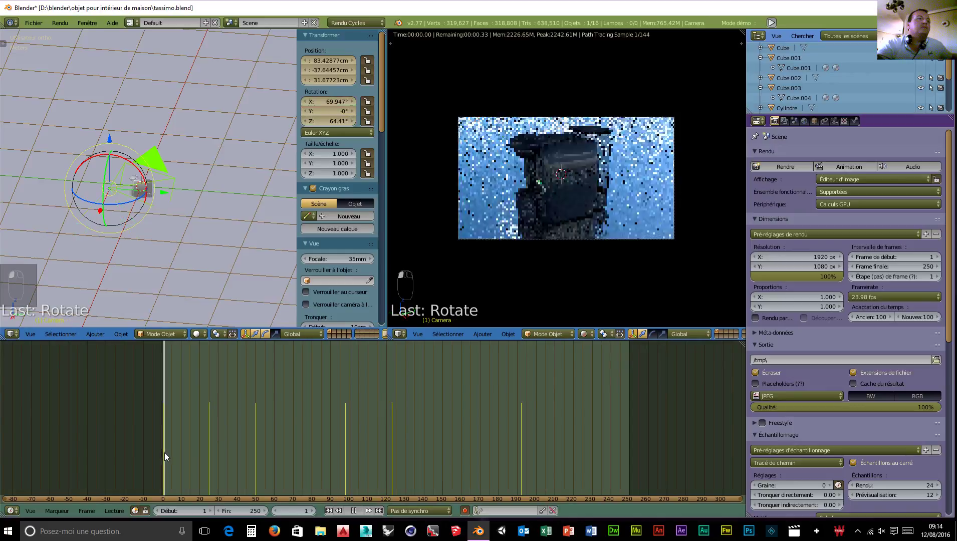
- At frame 192, set the camera's Z rotation to 64.41° and keyframe the rotation
{"action": "left_click", "coordinate": [520, 469]}
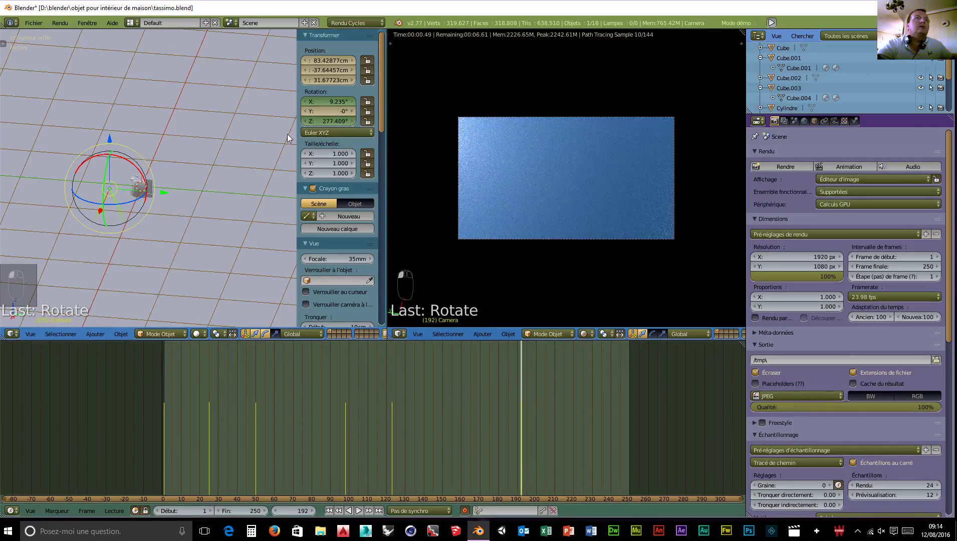
{"action": "left_click", "coordinate": [334, 121]}
{"action": "type", "text": "6"}
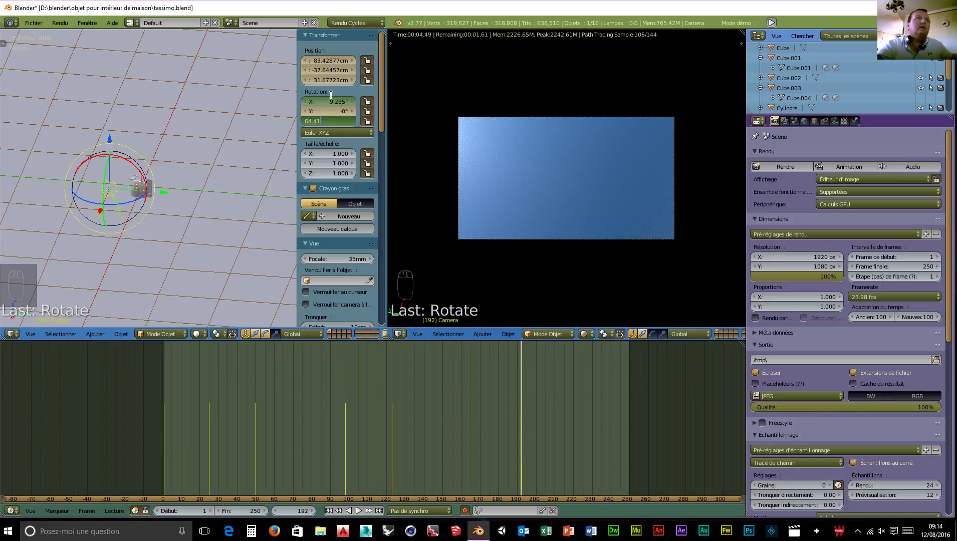
{"action": "type", "text": "4.41"}
{"action": "key", "text": "Return"}
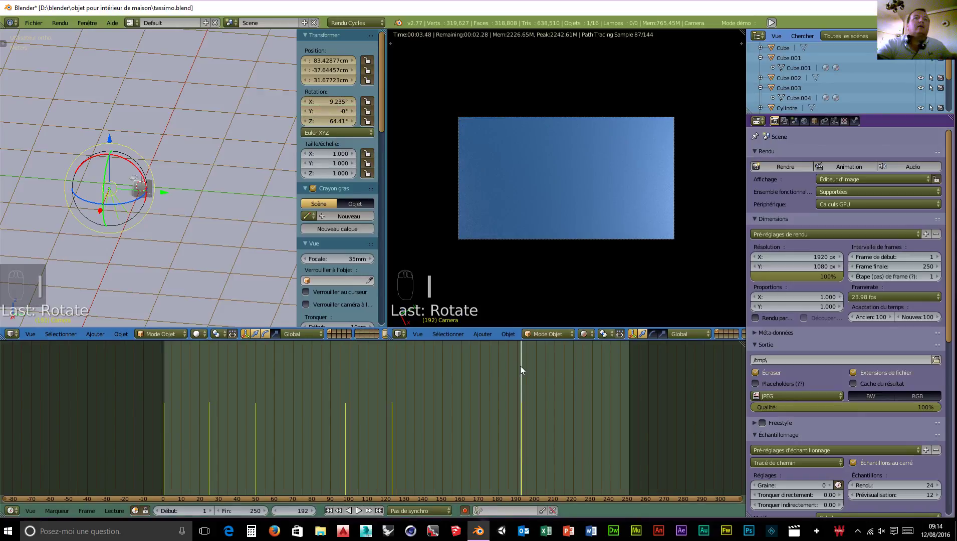
- Scrub the timeline from frame 192 back to frame 1 to recheck the camera's starting view and rotation
{"action": "key", "text": "alt+a"}
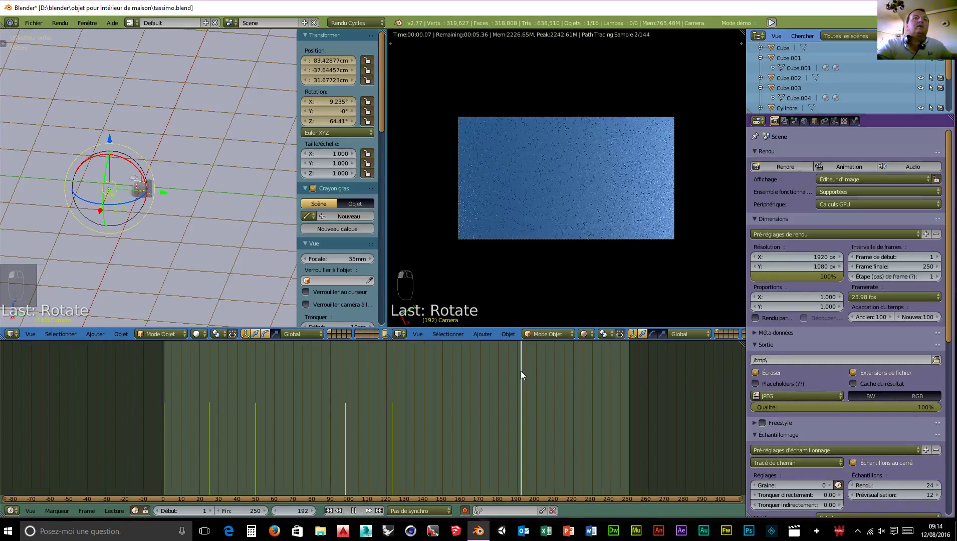
{"action": "left_click_drag", "start_coordinate": [521, 375], "coordinate": [163, 387]}
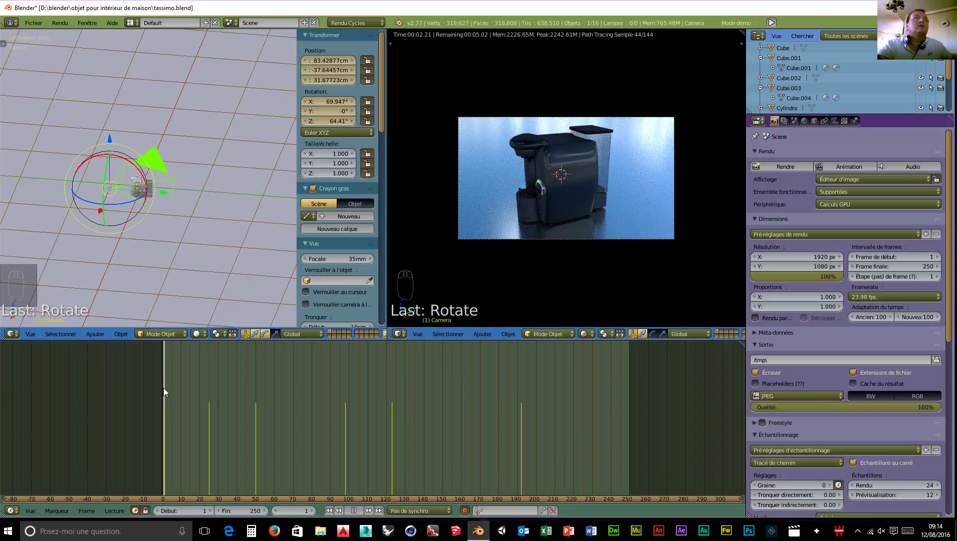
- At frame 192, set the camera's X rotation to 69.947° and keyframe the rotation
{"action": "left_click_drag", "start_coordinate": [163, 387], "coordinate": [164, 416]}
{"action": "left_click_drag", "start_coordinate": [164, 415], "coordinate": [522, 462]}
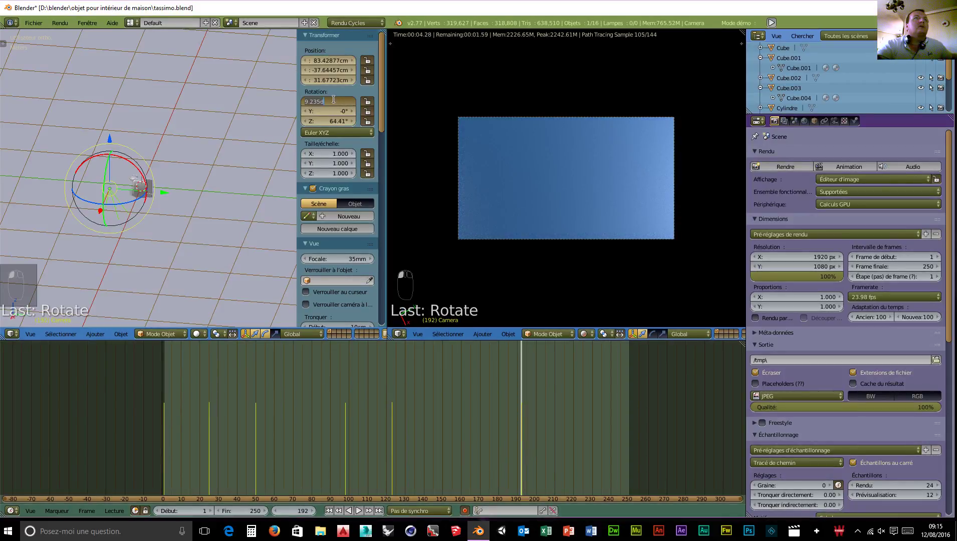
{"action": "type", "text": "69.947"}
{"action": "key", "text": "Return"}
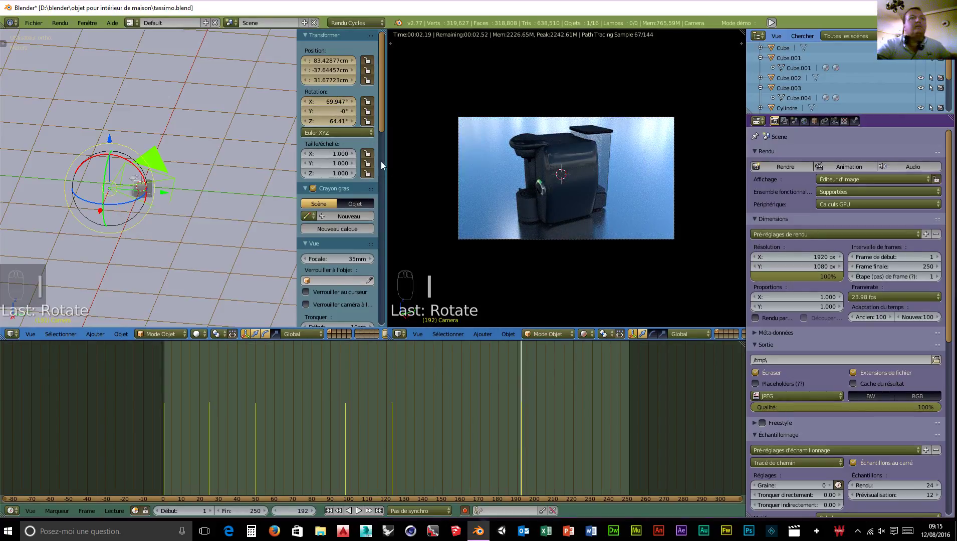
- At frame 160, move the camera to about Y 95 cm, rotate it toward the machine, and keyframe its location and rotation
{"action": "left_click_drag", "start_coordinate": [521, 356], "coordinate": [461, 366]}
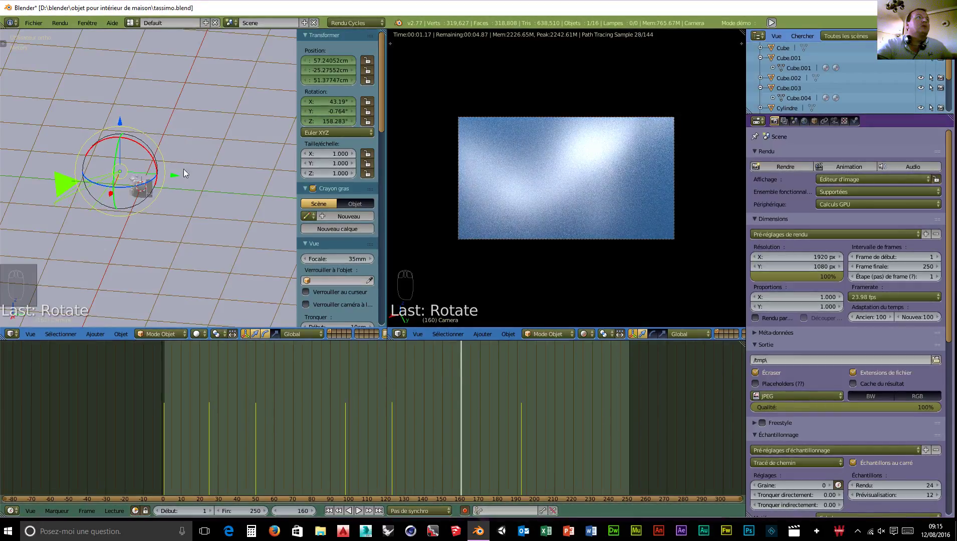
{"action": "left_click_drag", "start_coordinate": [175, 176], "coordinate": [246, 192]}
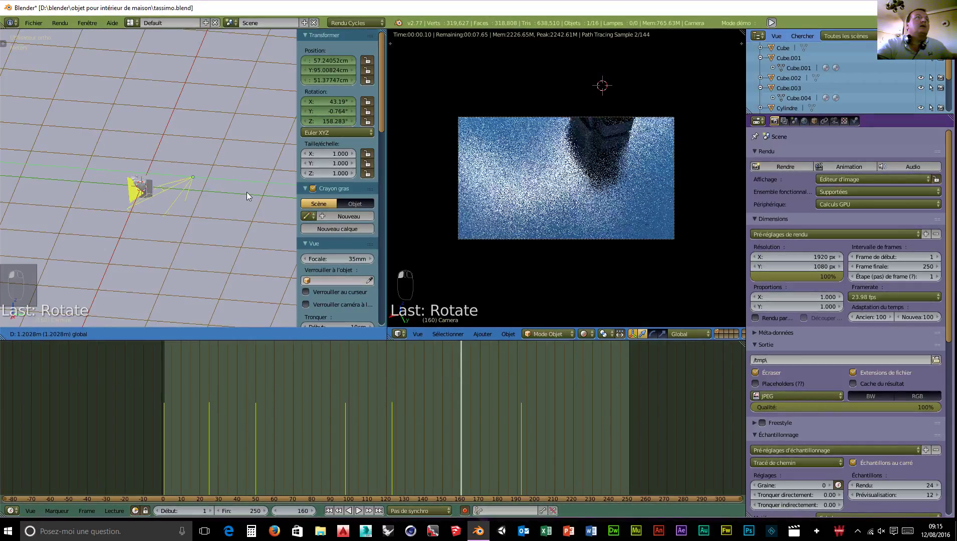
{"action": "left_click_drag", "start_coordinate": [163, 154], "coordinate": [181, 157]}
{"action": "left_click_drag", "start_coordinate": [200, 195], "coordinate": [196, 193]}
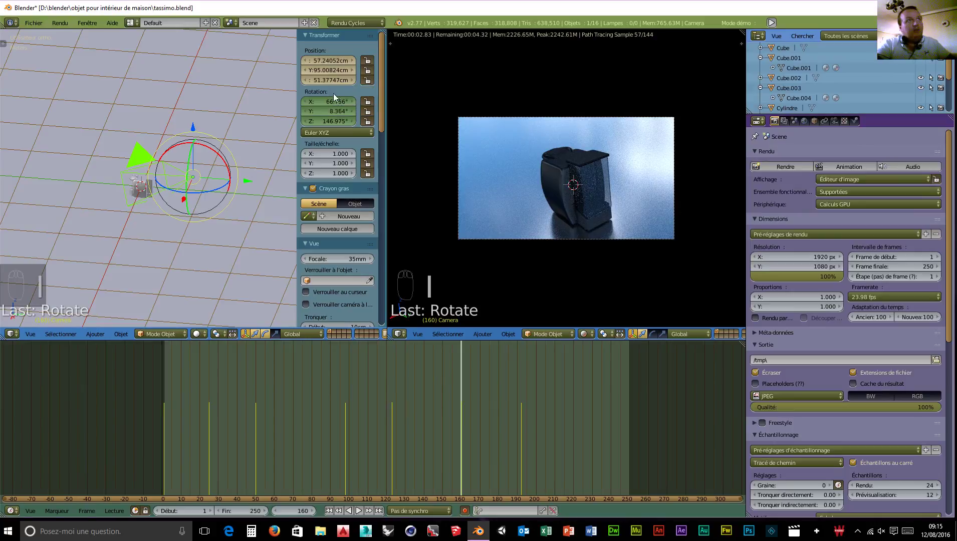
{"action": "key", "text": "i"}
{"action": "key", "text": "i"}
{"action": "key", "text": "alt+a"}
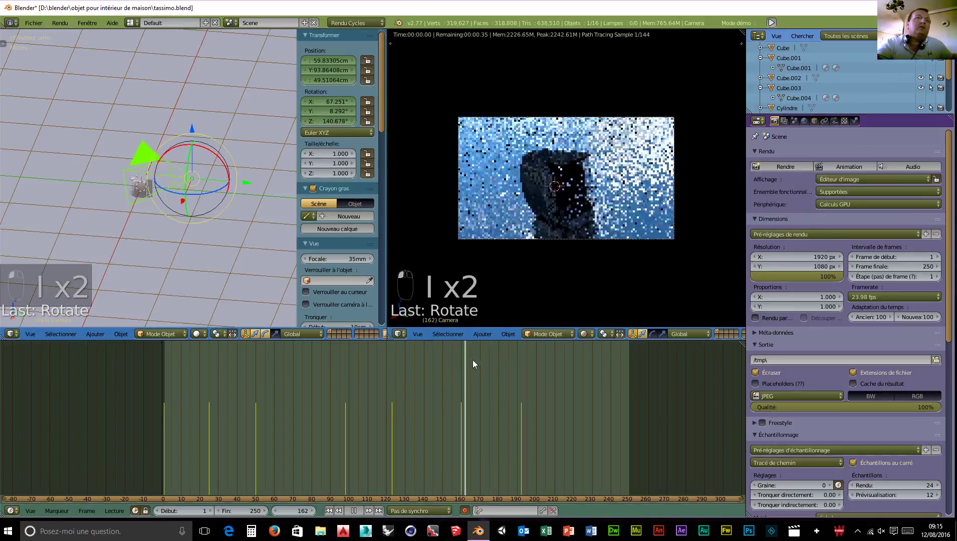
- At frame 138, raise the camera to about Z 2.92 m, rotate it toward the machine, and keyframe its location and rotation
{"action": "left_click_drag", "start_coordinate": [521, 373], "coordinate": [420, 370]}
{"action": "key", "text": "alt+a"}
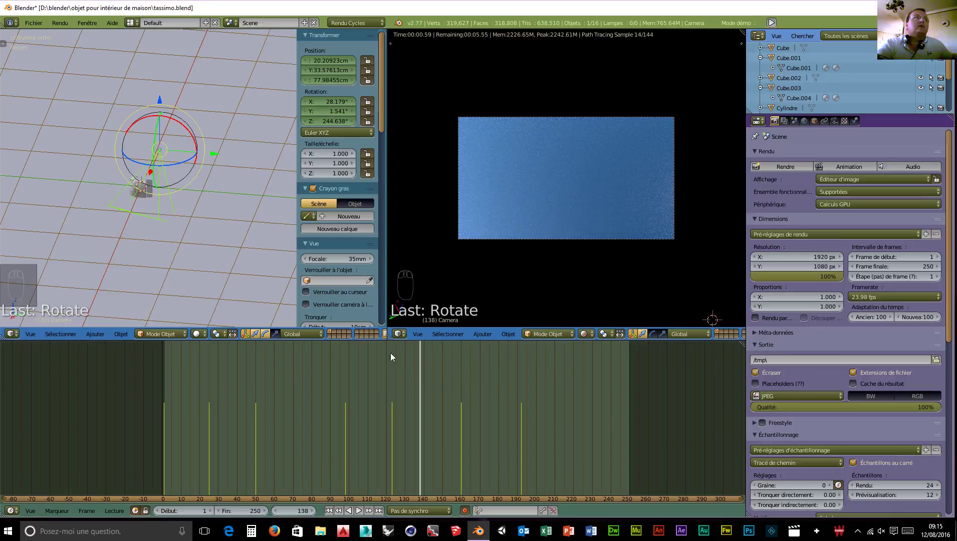
{"action": "left_click_drag", "start_coordinate": [161, 109], "coordinate": [150, 275]}
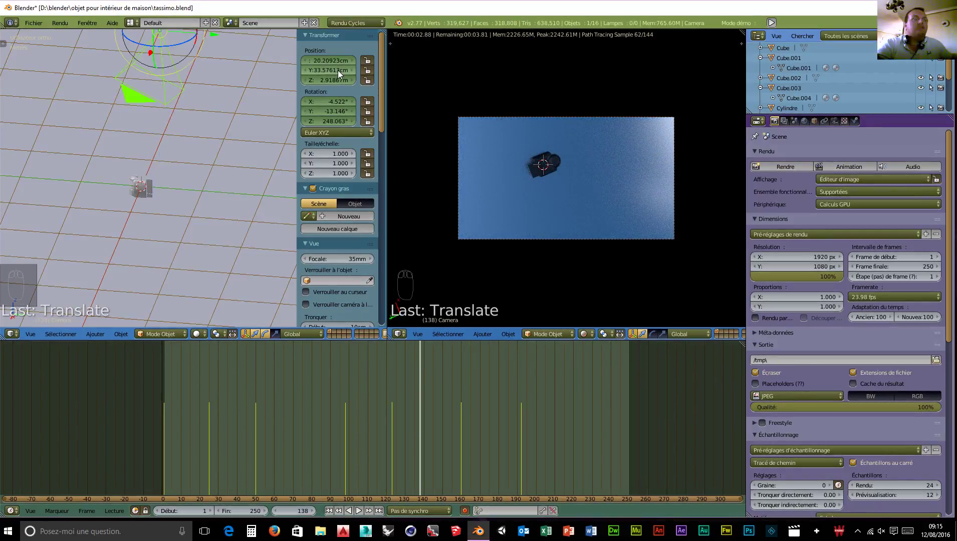
{"action": "key", "text": "i"}
{"action": "key", "text": "i"}
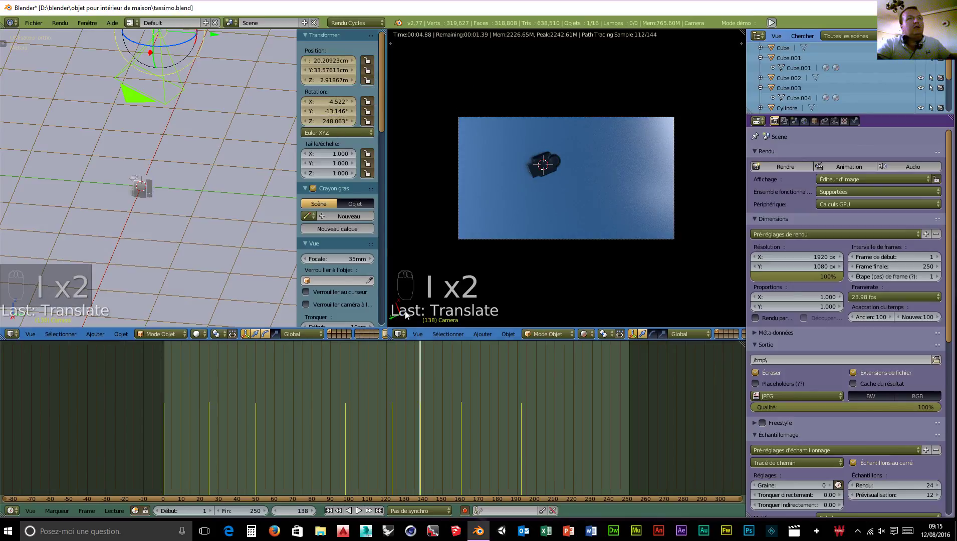
- Preview the camera motion up to frame 192 and set the animation's end frame to 192
{"action": "key", "text": "alt+a"}
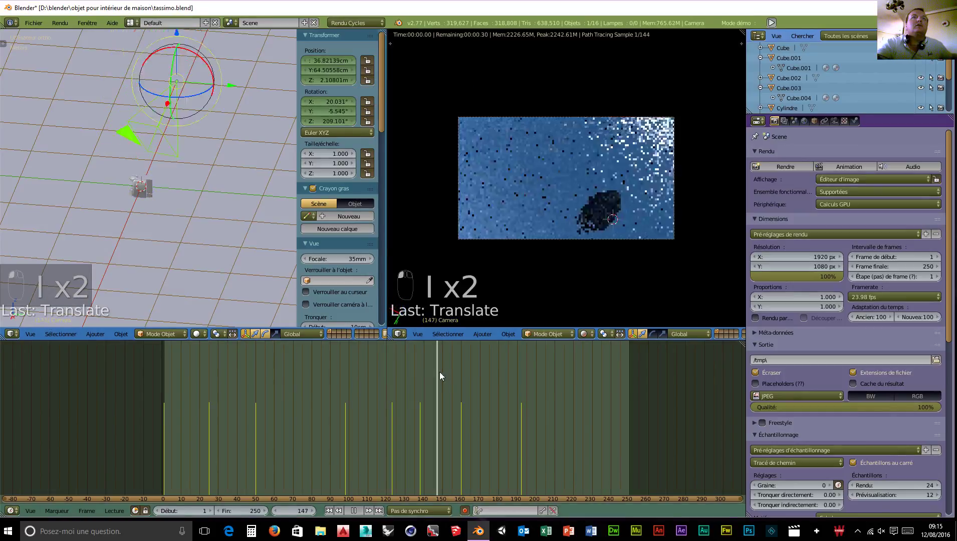
{"action": "left_click_drag", "start_coordinate": [535, 388], "coordinate": [520, 413]}
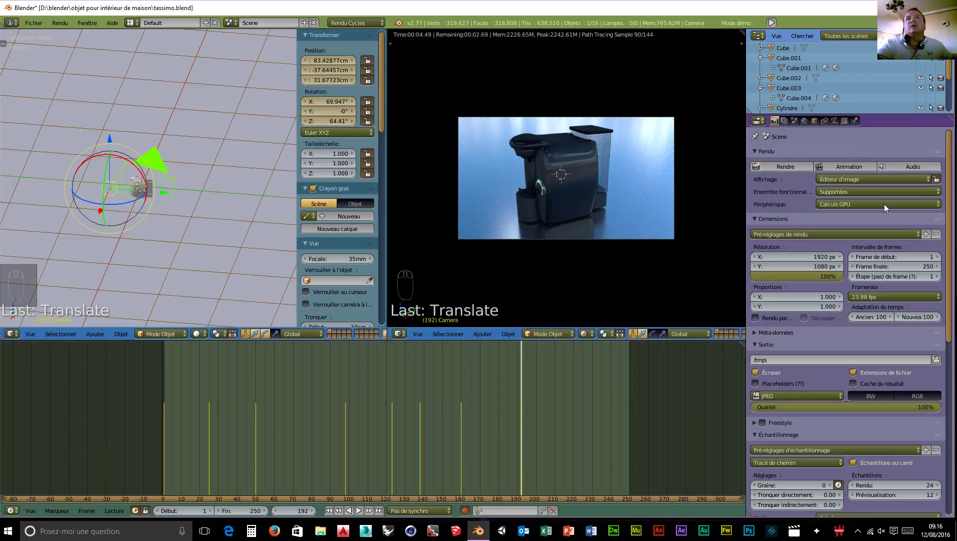
{"action": "left_click", "coordinate": [923, 266]}
{"action": "type", "text": "192"}
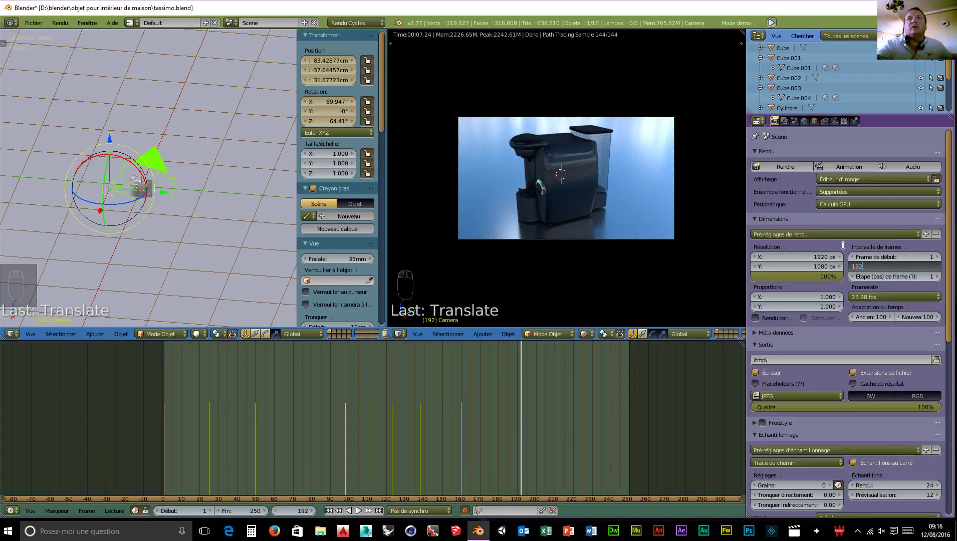
{"action": "key", "text": "Return"}
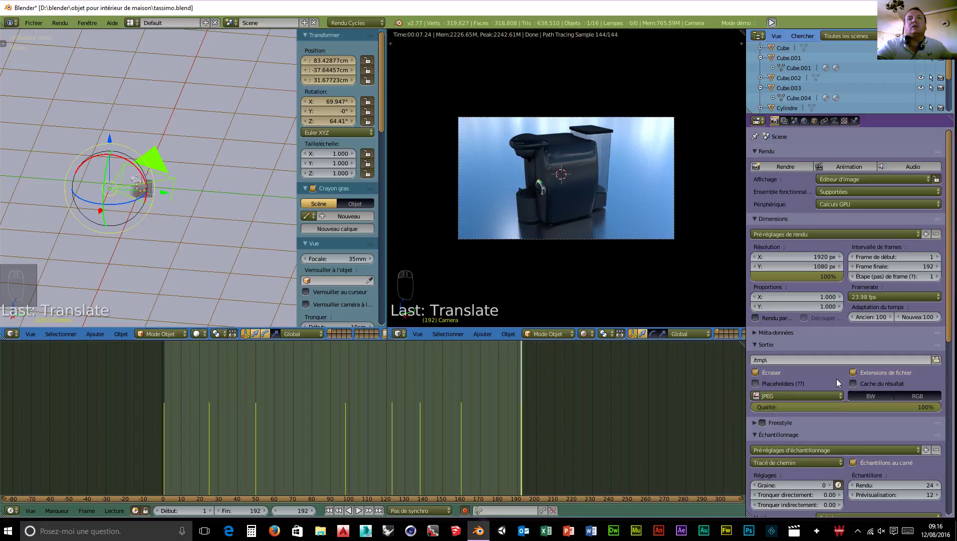
- Set the render output's file format to MPEG video
{"action": "scroll", "coordinate": [834, 378], "scroll_direction": "down", "scroll_amount": 5}
{"action": "scroll", "coordinate": [829, 376], "scroll_direction": "down", "scroll_amount": 2}
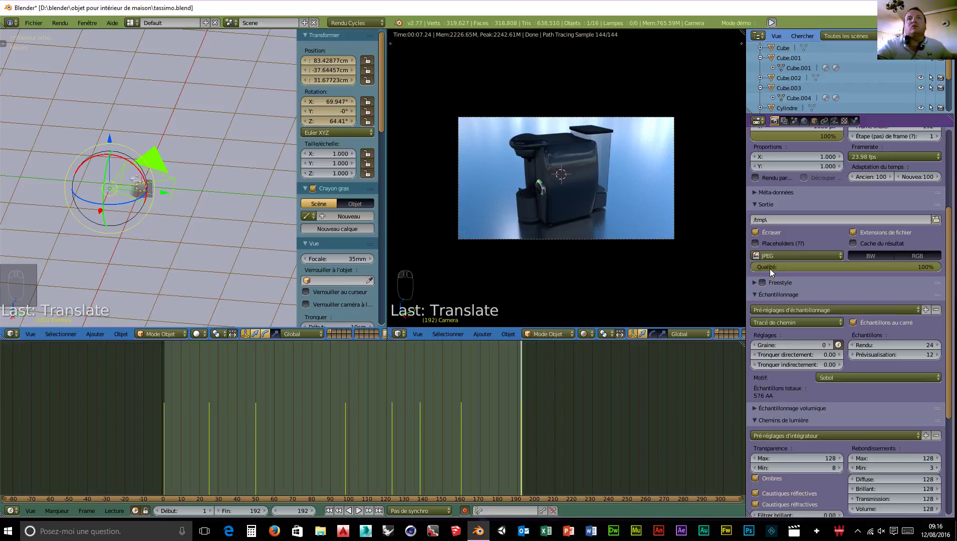
{"action": "left_click", "coordinate": [782, 253]}
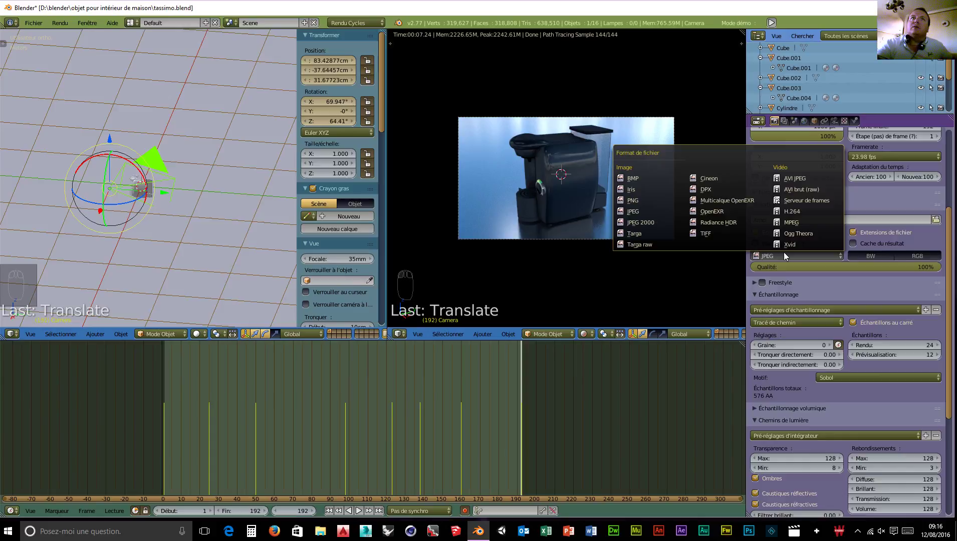
{"action": "left_click", "coordinate": [789, 211]}
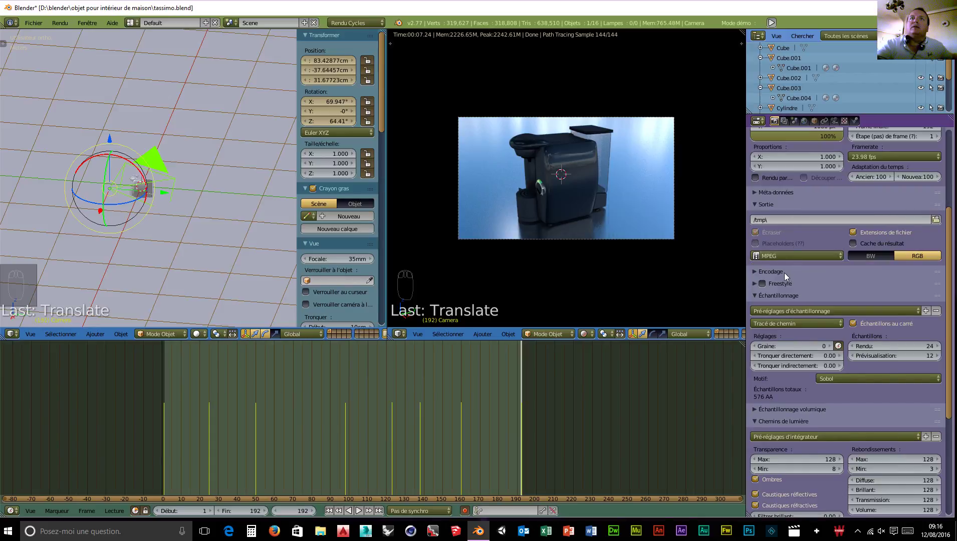
- Apply the H264 encoding preset and keep the audio codec at Aucun
{"action": "left_click", "coordinate": [766, 275]}
{"action": "left_click", "coordinate": [801, 287]}
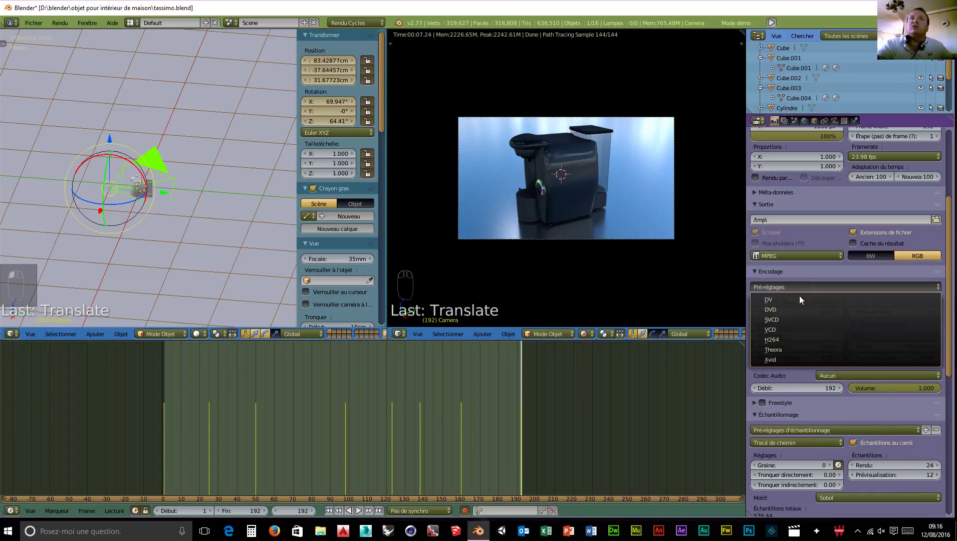
{"action": "left_click", "coordinate": [779, 340]}
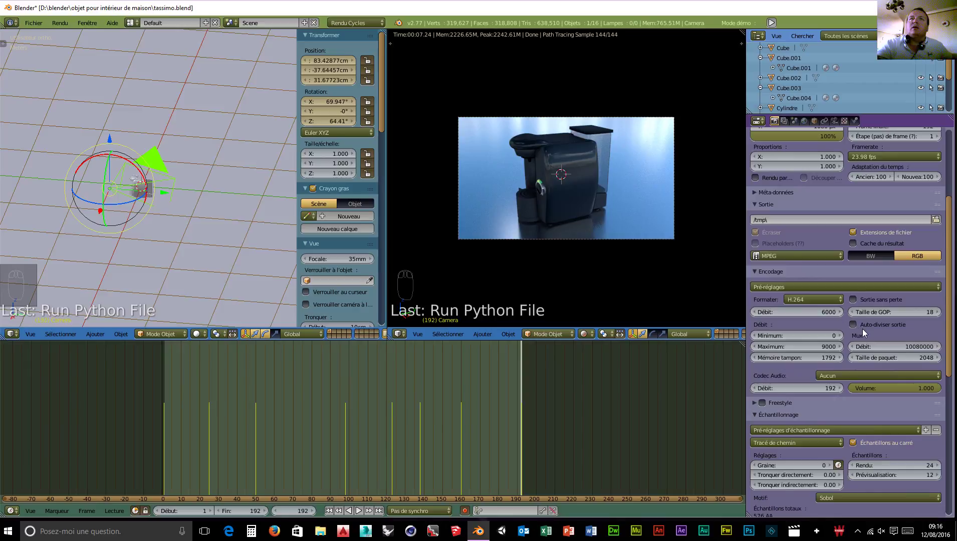
{"action": "scroll", "coordinate": [861, 329], "scroll_direction": "down", "scroll_amount": 1}
{"action": "left_click", "coordinate": [837, 354]}
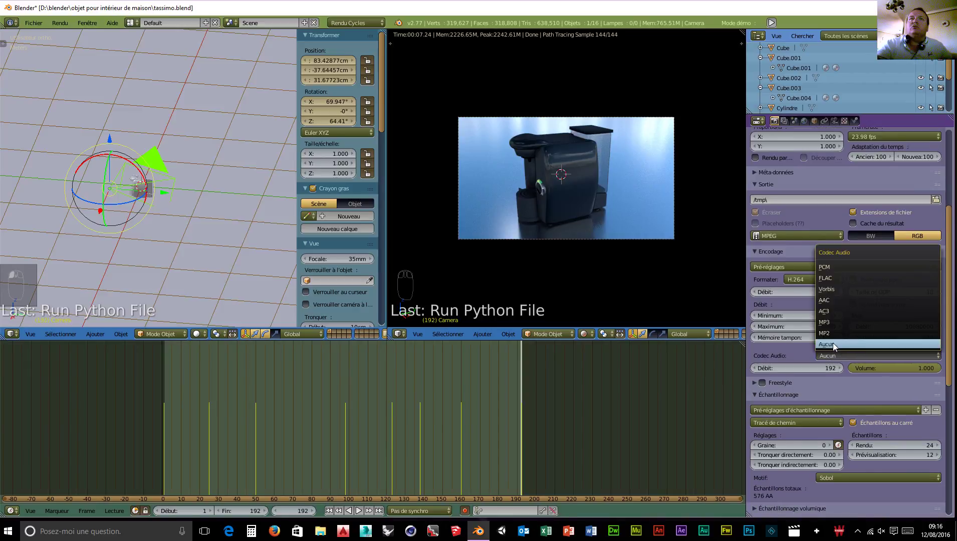
{"action": "scroll", "coordinate": [806, 351], "scroll_direction": "down", "scroll_amount": 2}
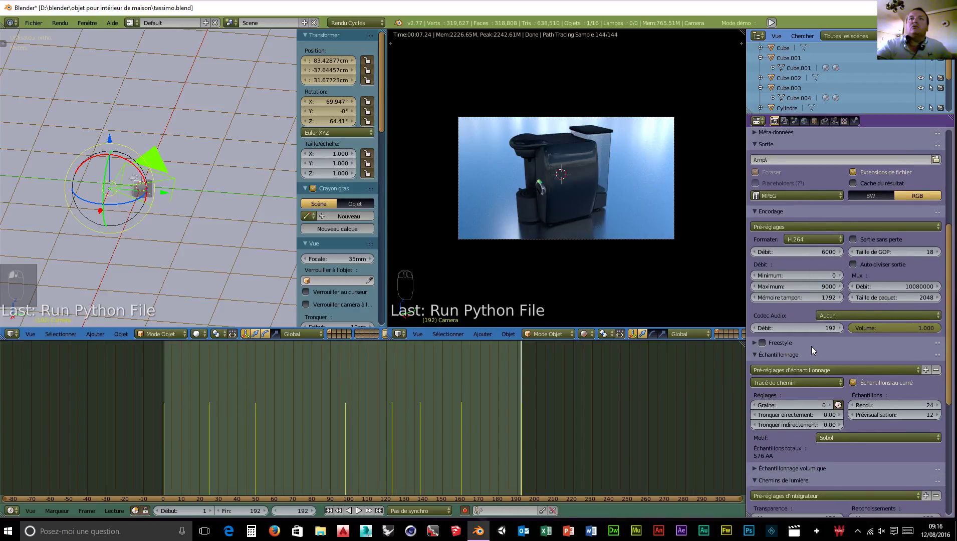
{"action": "scroll", "coordinate": [811, 349], "scroll_direction": "down", "scroll_amount": 1}
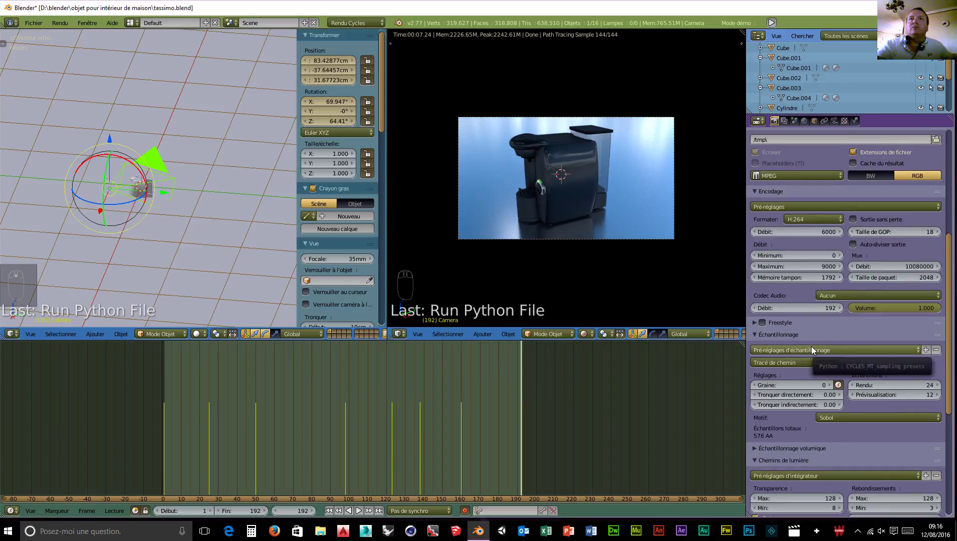
- Browse for the render output location and open the folder D:\blender\objet pour intérieur de maison\rendu
{"action": "scroll", "coordinate": [812, 349], "scroll_direction": "up", "scroll_amount": 5}
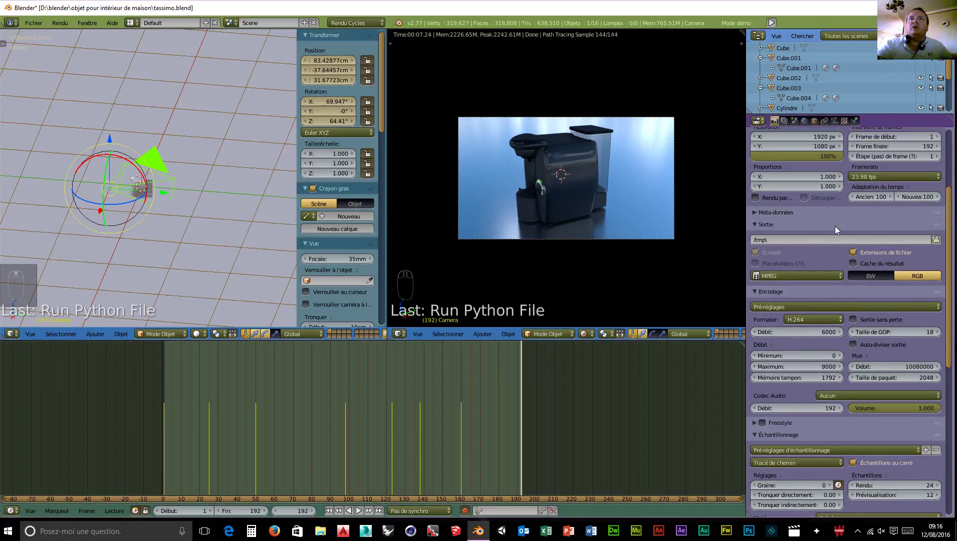
{"action": "left_click", "coordinate": [936, 241]}
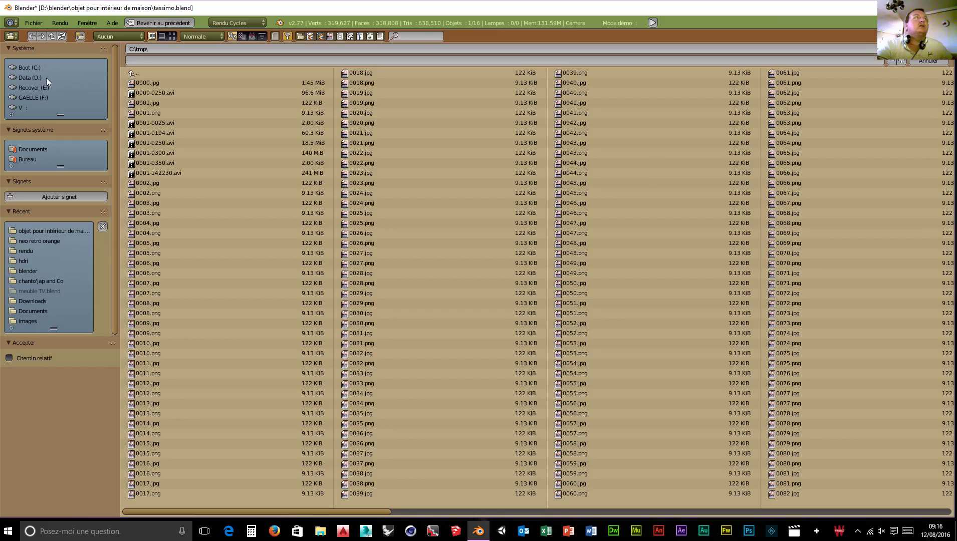
{"action": "left_click", "coordinate": [29, 76]}
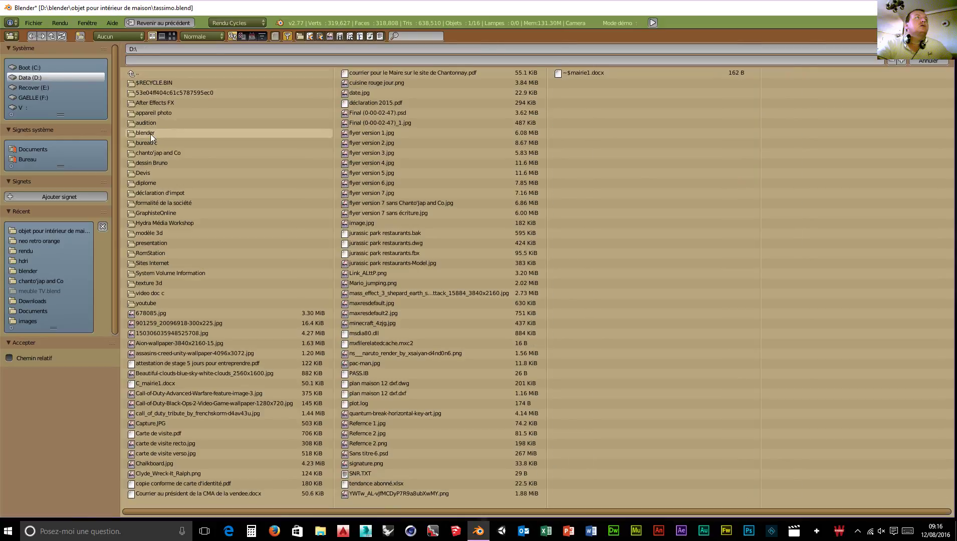
{"action": "double_click", "coordinate": [149, 133]}
{"action": "double_click", "coordinate": [146, 92]}
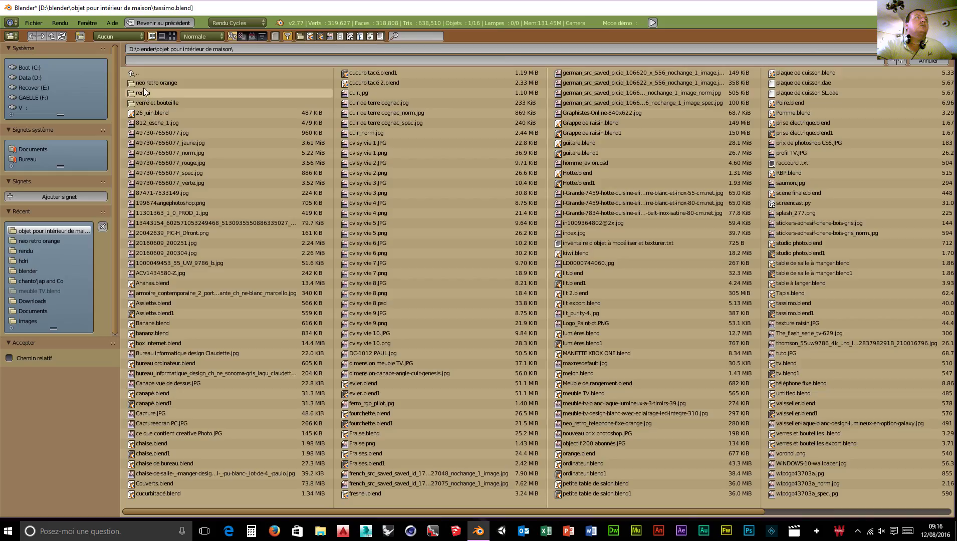
{"action": "double_click", "coordinate": [144, 92]}
- Name the output file "vidéo de tassimo" and accept the output path
{"action": "left_click", "coordinate": [157, 60]}
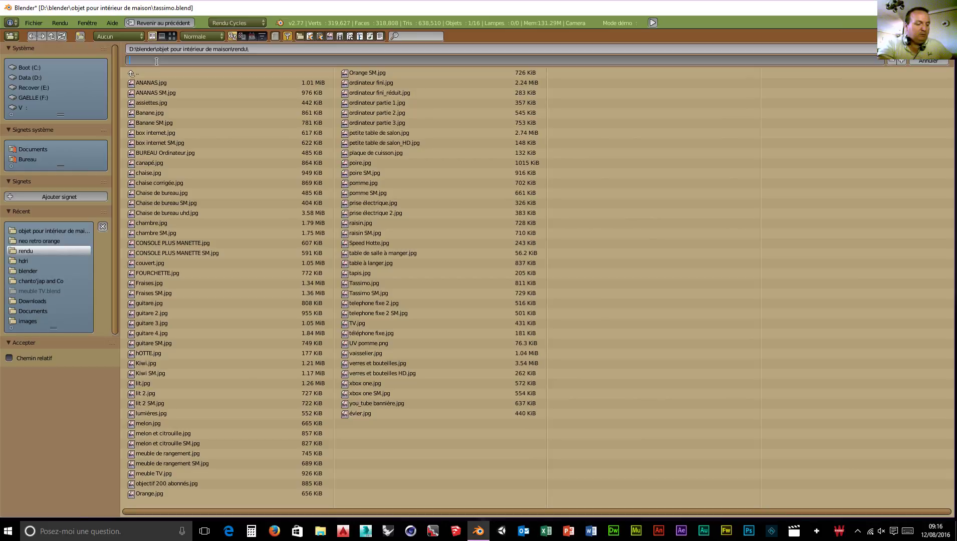
{"action": "type", "text": "première"}
{"action": "key", "text": "BackSpace"}
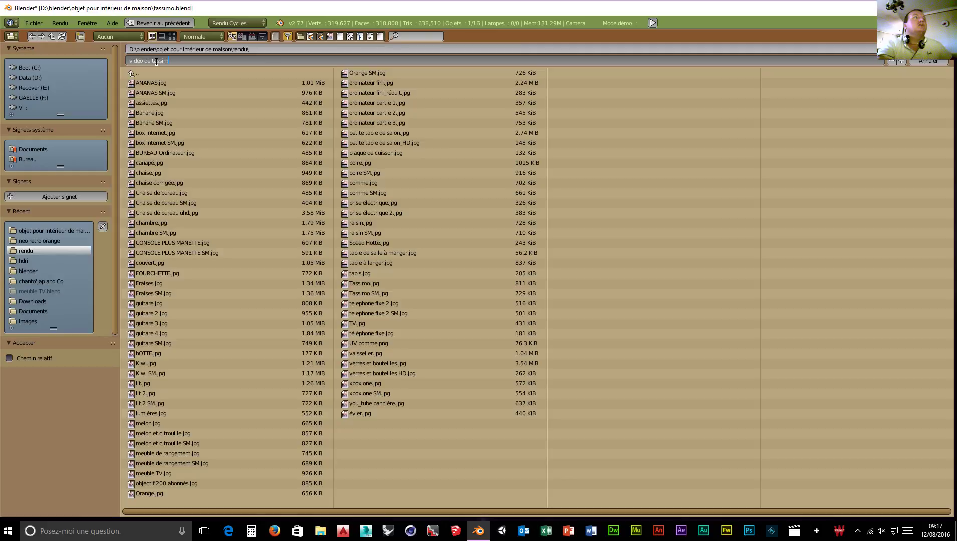
{"action": "type", "text": "o"}
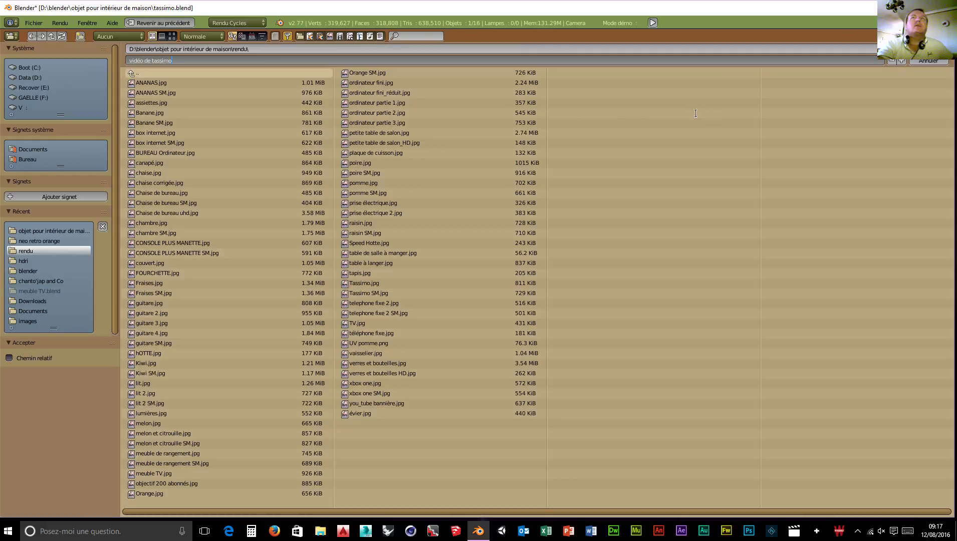
{"action": "key", "text": "Return"}
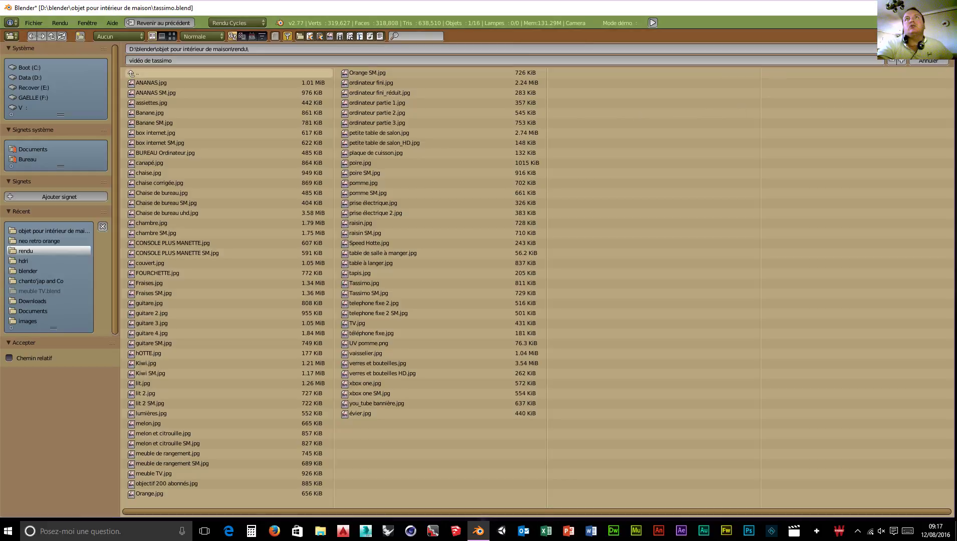
{"action": "left_click", "coordinate": [928, 49]}
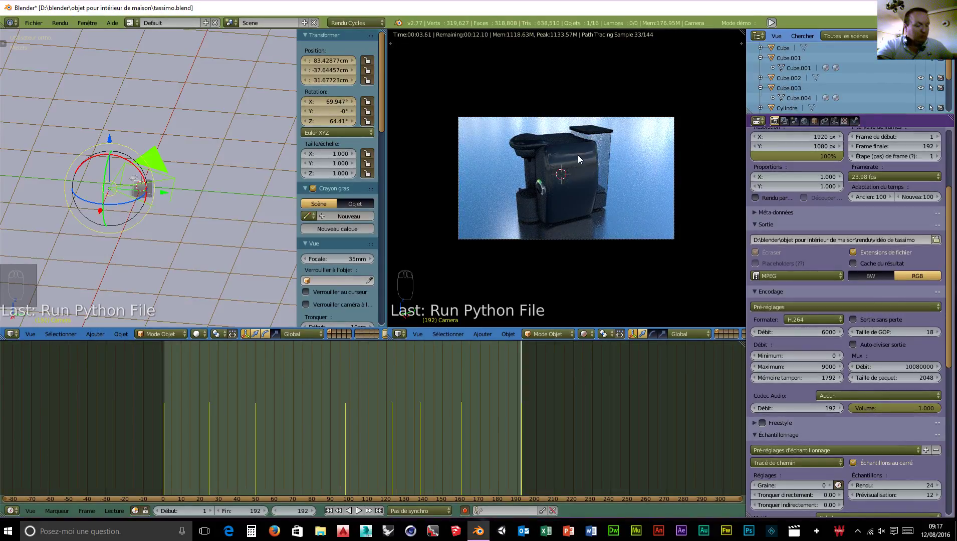
- Return the camera view to solid shading and turn off Auto Tile Size in the render performance settings
{"action": "key", "text": "shift+z"}
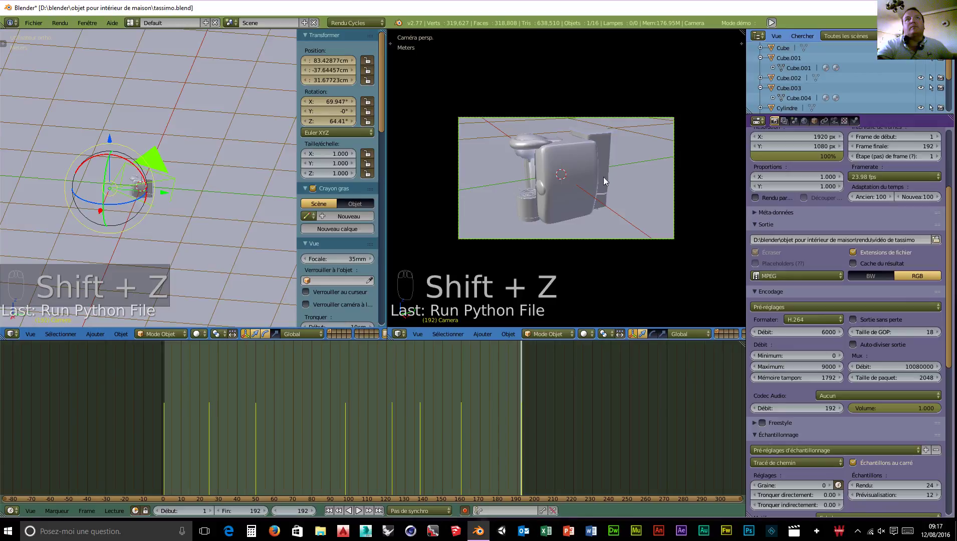
{"action": "scroll", "coordinate": [800, 246], "scroll_direction": "up", "scroll_amount": 2}
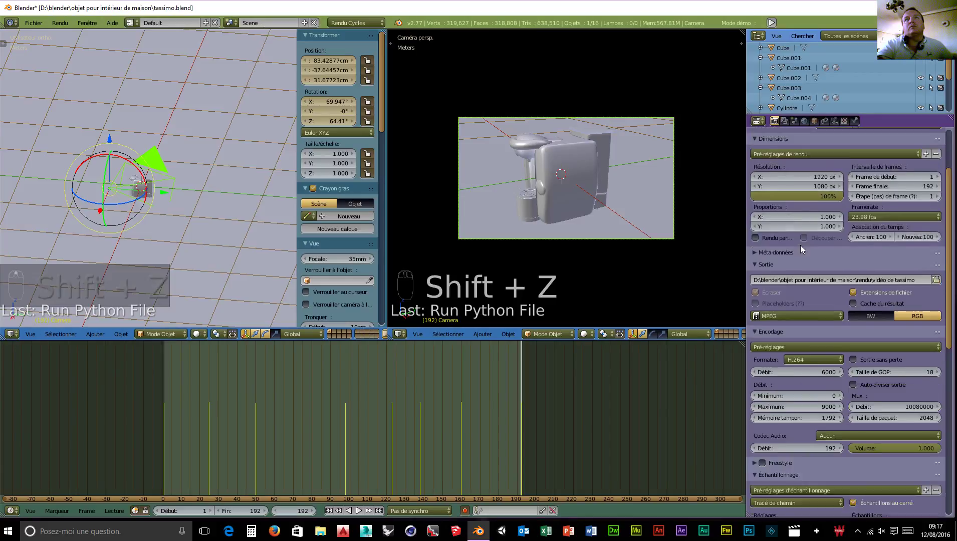
{"action": "scroll", "coordinate": [800, 245], "scroll_direction": "up", "scroll_amount": 4}
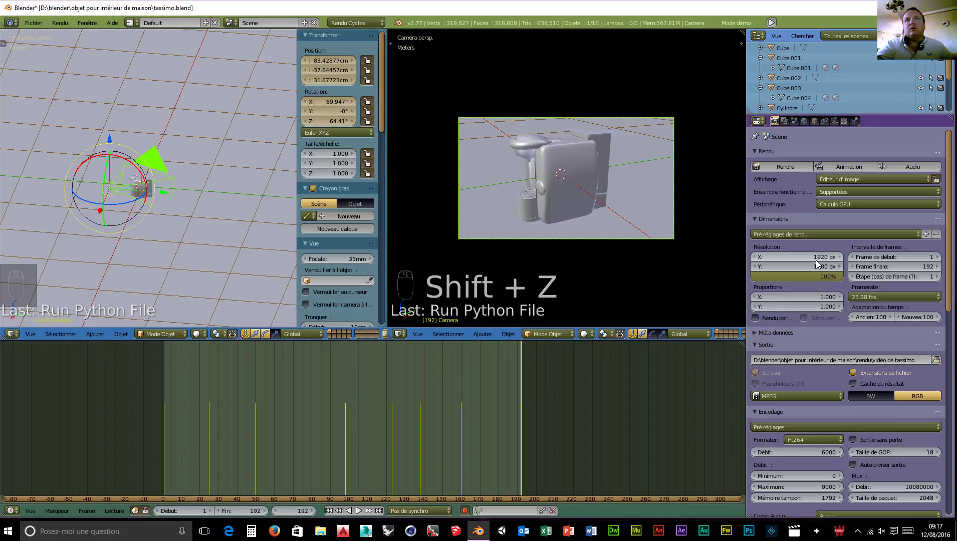
{"action": "scroll", "coordinate": [820, 301], "scroll_direction": "down", "scroll_amount": 15}
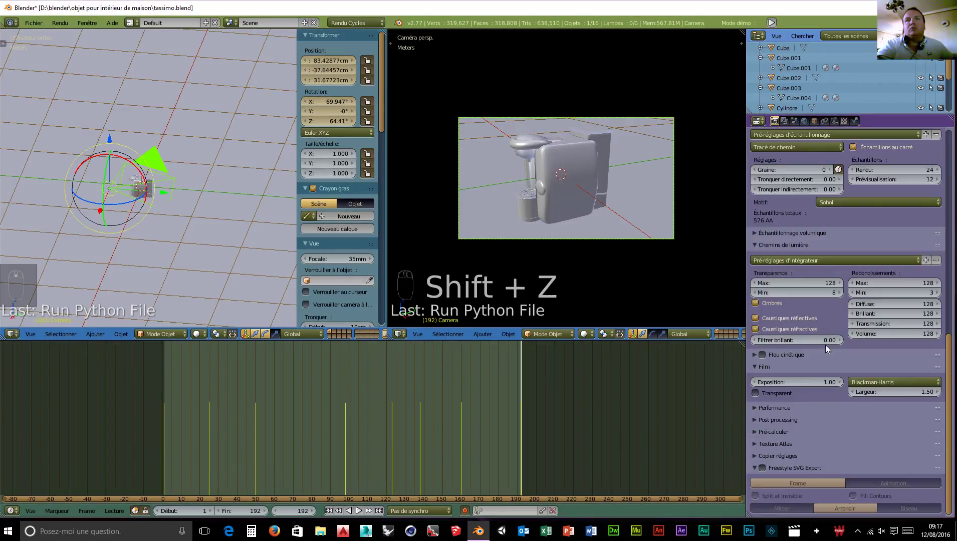
{"action": "left_click", "coordinate": [774, 408]}
{"action": "double_click", "coordinate": [813, 473]}
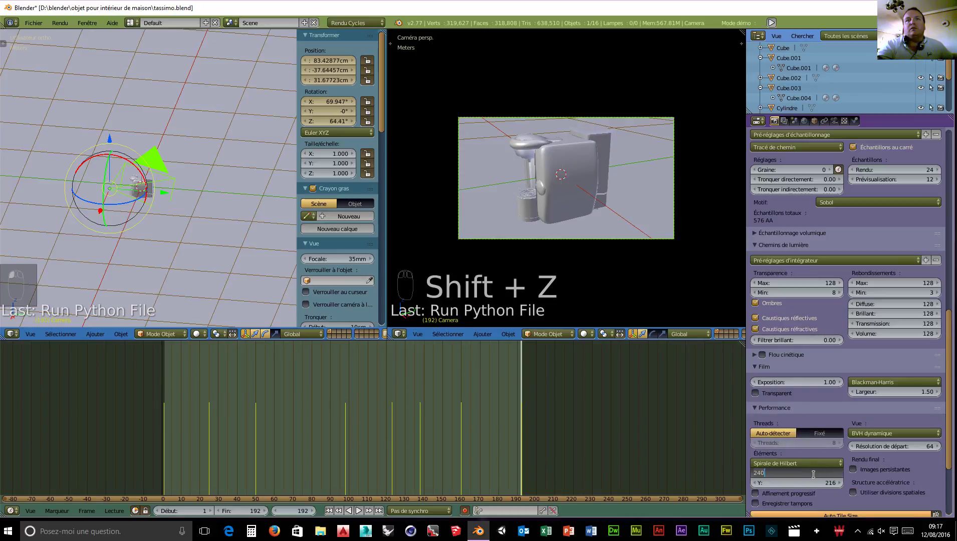
{"action": "key", "text": "Return"}
{"action": "scroll", "coordinate": [826, 500], "scroll_direction": "down", "scroll_amount": 3}
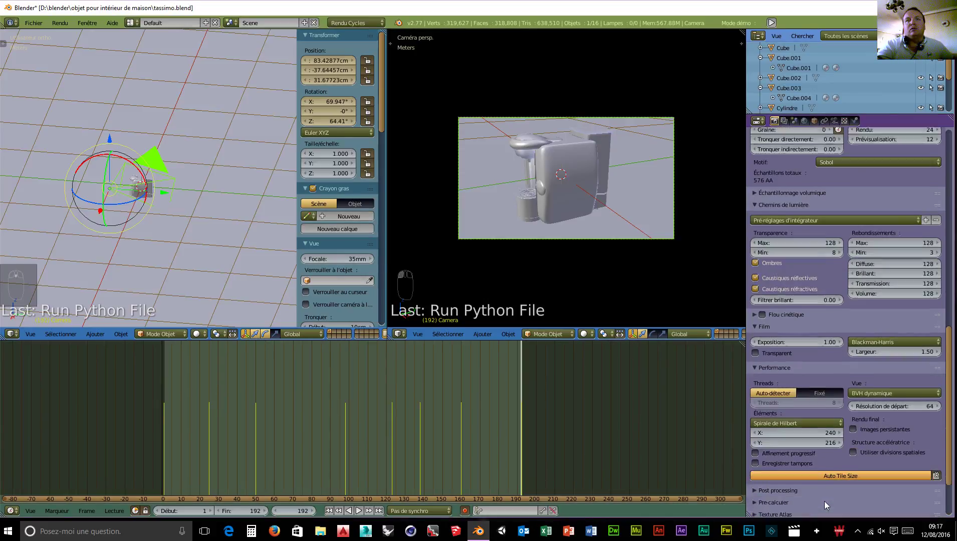
{"action": "left_click", "coordinate": [836, 455]}
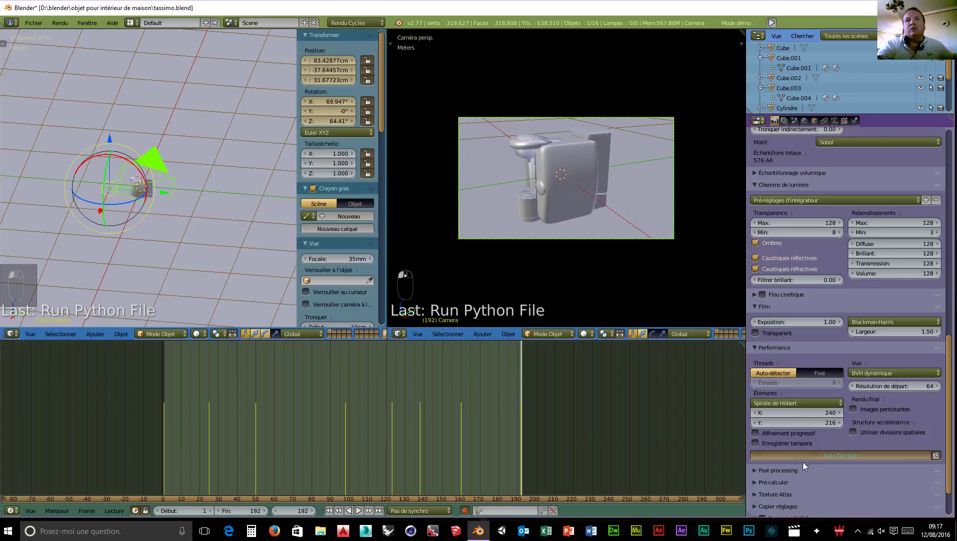
- Set the render tile size to 960 in X and 540 in Y
{"action": "left_click", "coordinate": [804, 410]}
{"action": "type", "text": "9"}
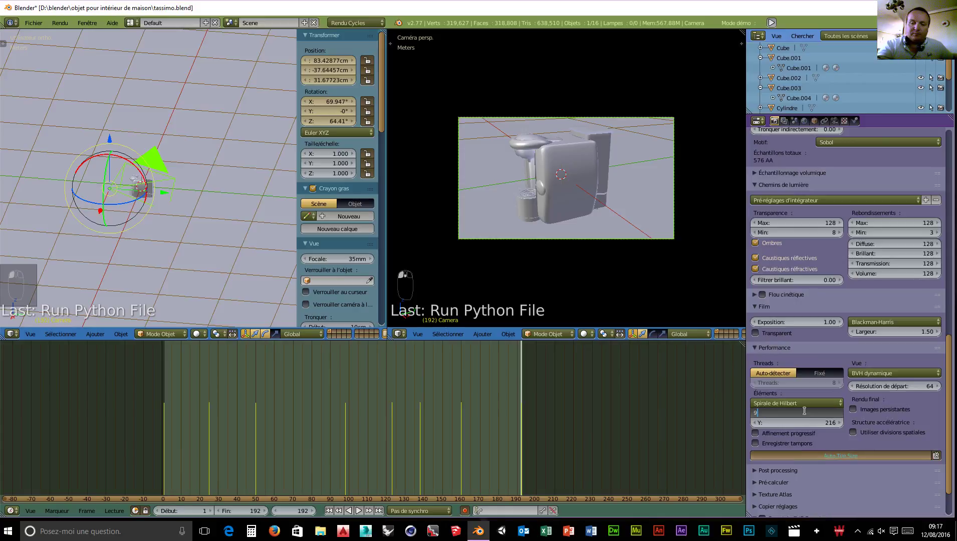
{"action": "type", "text": "40"}
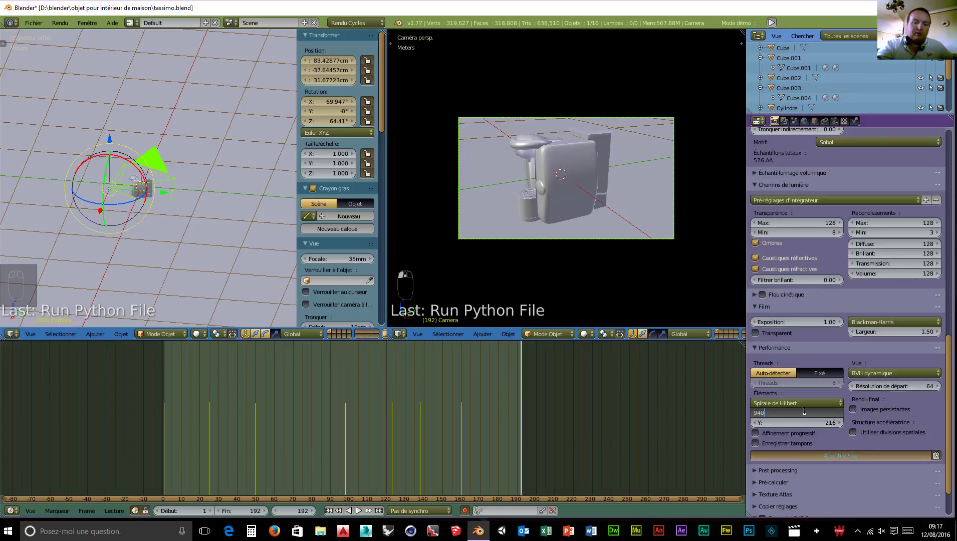
{"action": "key", "text": "BackSpace"}
{"action": "key", "text": "BackSpace"}
{"action": "type", "text": "60"}
{"action": "key", "text": "Tab"}
{"action": "key", "text": "BackSpace"}
{"action": "type", "text": "540"}
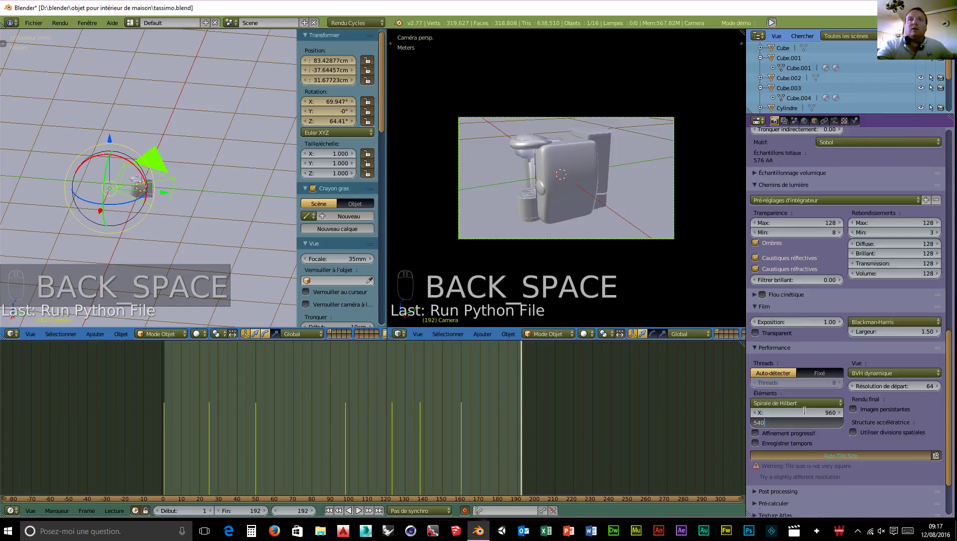
{"action": "key", "text": "Return"}
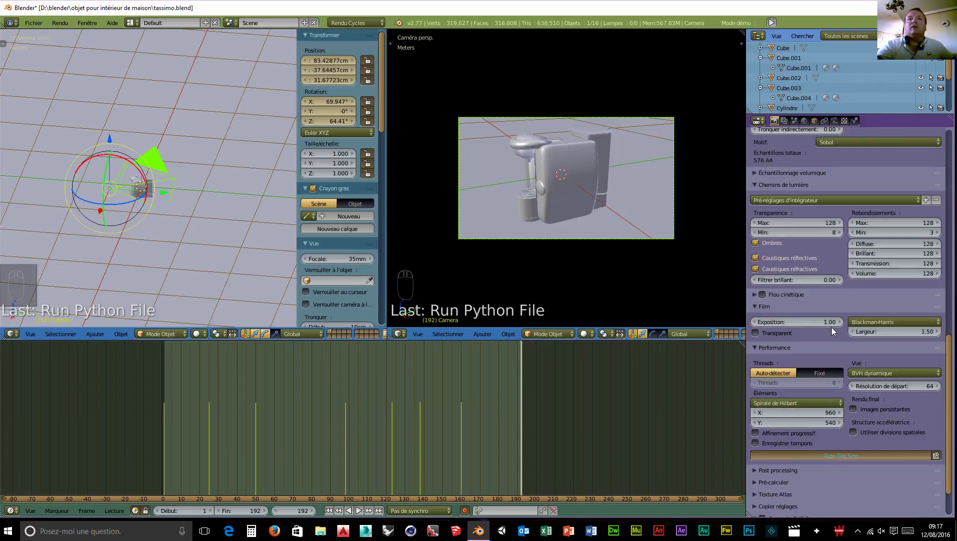
- Set the render display to full screen (Plein écran), start the animation render and check its remaining time
{"action": "scroll", "coordinate": [831, 327], "scroll_direction": "up", "scroll_amount": 20}
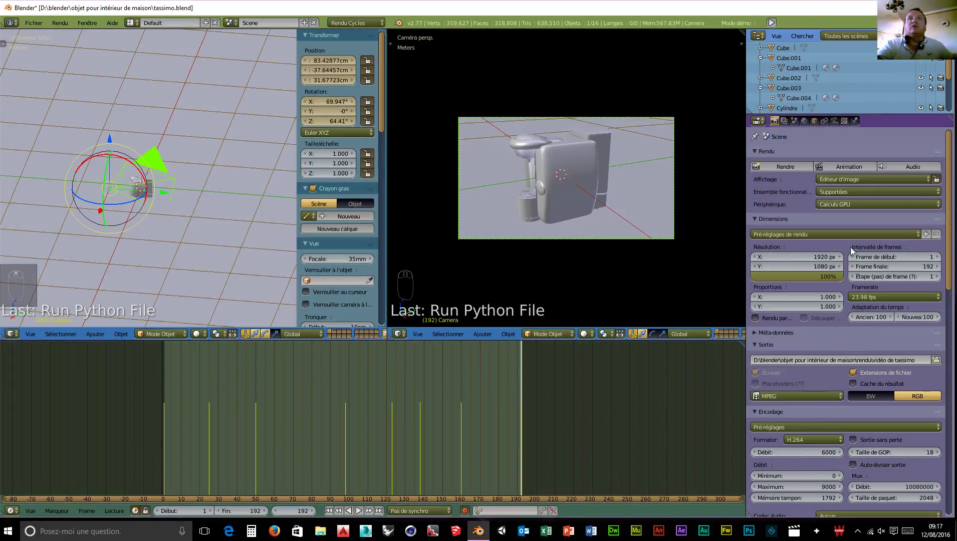
{"action": "left_click", "coordinate": [859, 179]}
{"action": "left_click", "coordinate": [847, 169]}
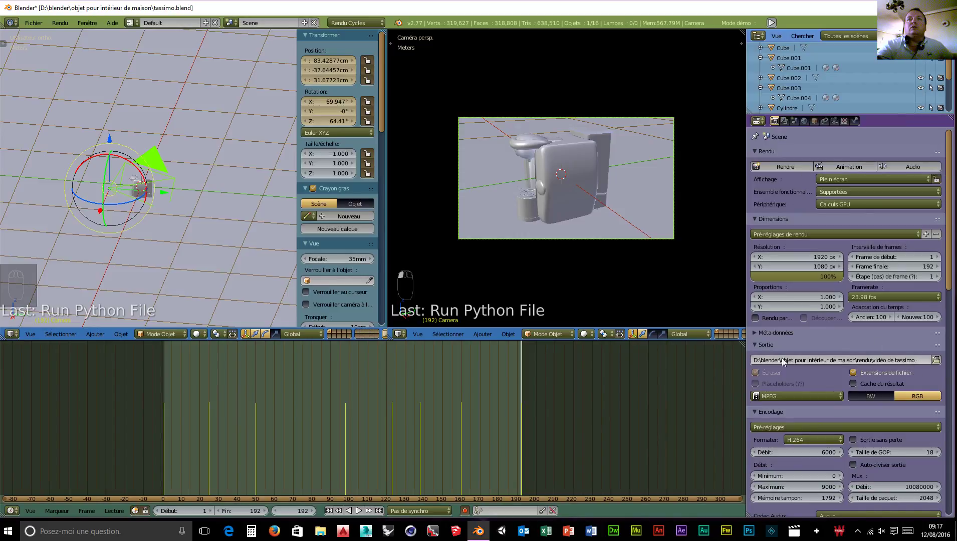
{"action": "scroll", "coordinate": [788, 417], "scroll_direction": "down", "scroll_amount": 3}
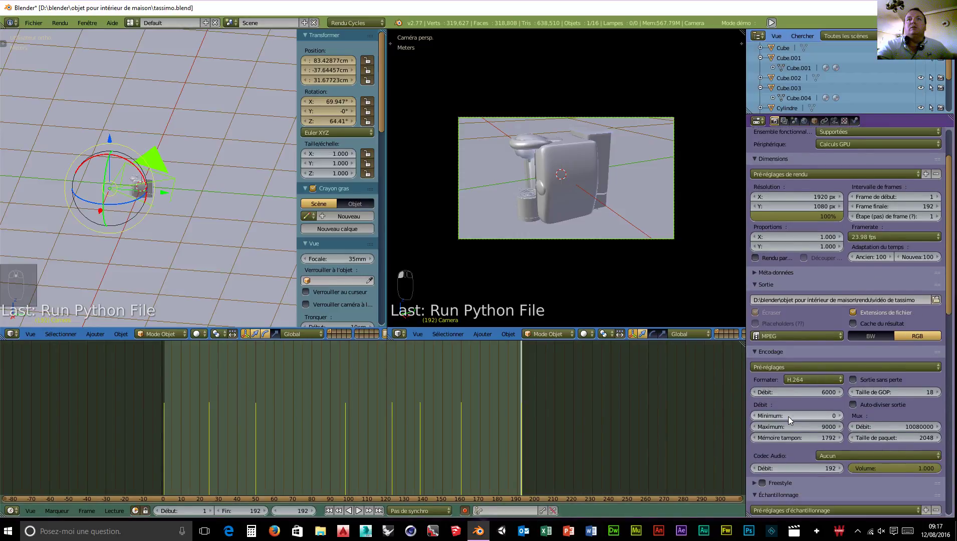
{"action": "scroll", "coordinate": [788, 416], "scroll_direction": "down", "scroll_amount": 1}
{"action": "scroll", "coordinate": [789, 415], "scroll_direction": "up", "scroll_amount": 4}
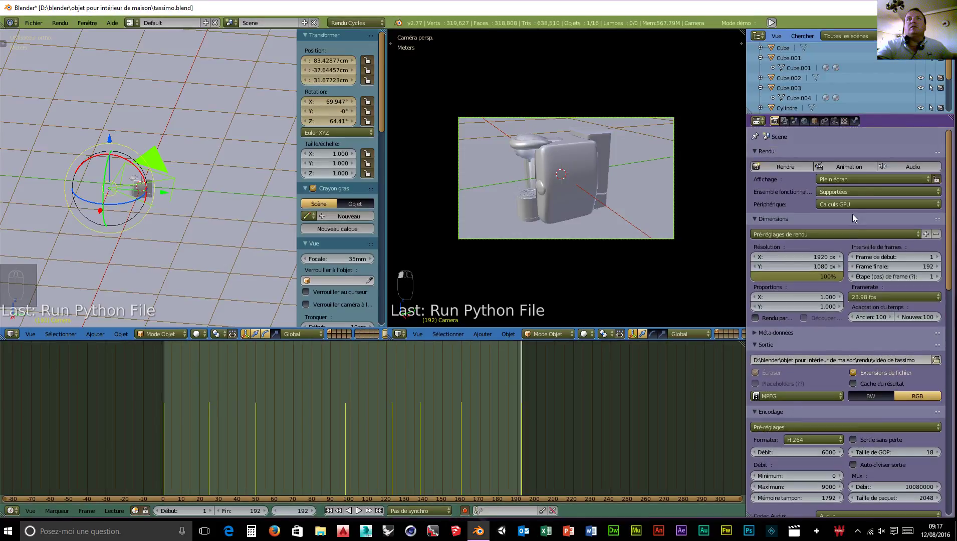
{"action": "left_click", "coordinate": [850, 166]}
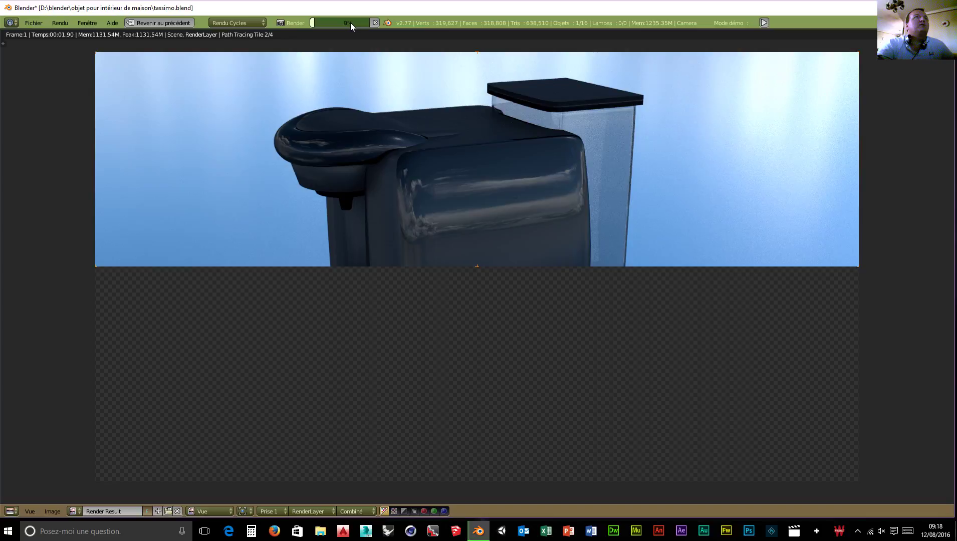
{"action": "mouse_move", "coordinate": [350, 23]}
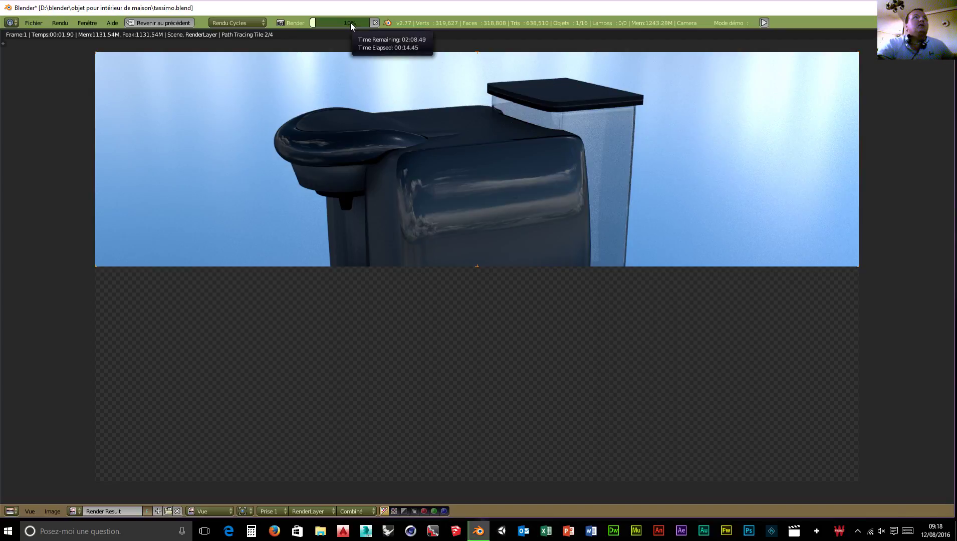
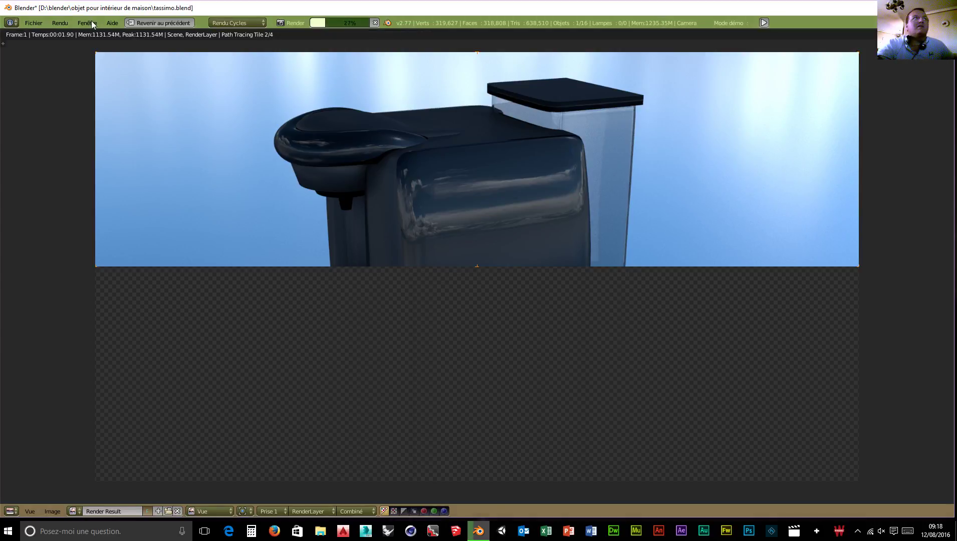
- Cancel the running render, set the resolution percentage to 25% and render the animation again
{"action": "left_click", "coordinate": [157, 23]}
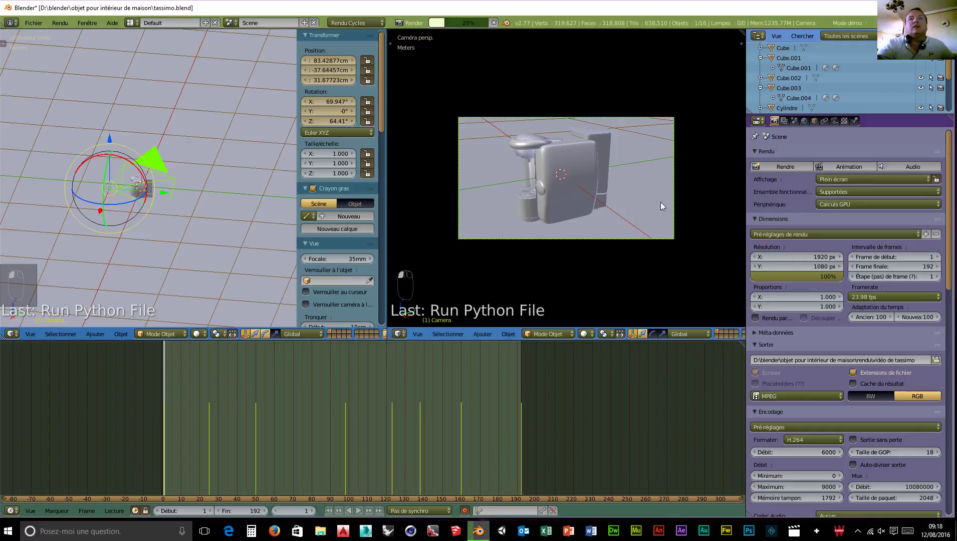
{"action": "left_click_drag", "start_coordinate": [841, 275], "coordinate": [769, 275]}
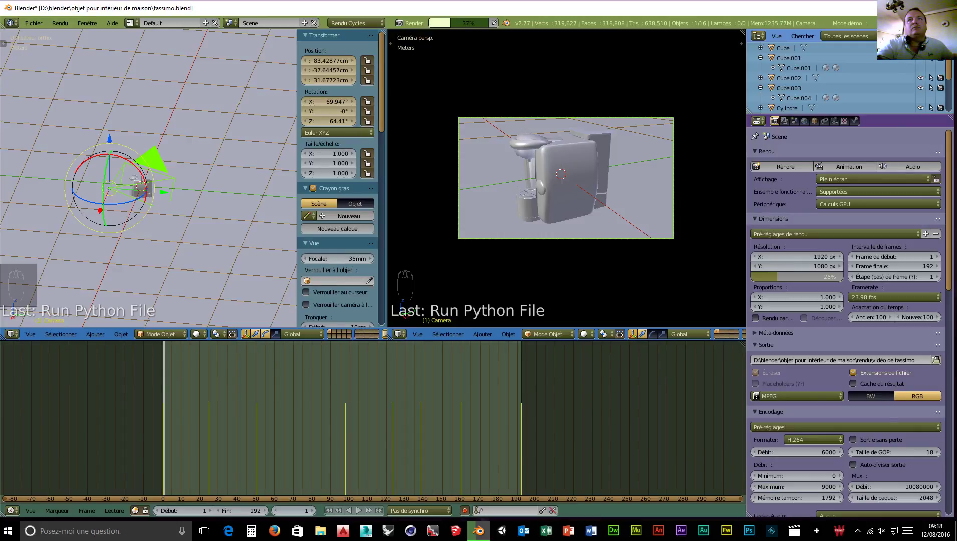
{"action": "left_click_drag", "start_coordinate": [769, 275], "coordinate": [770, 274]}
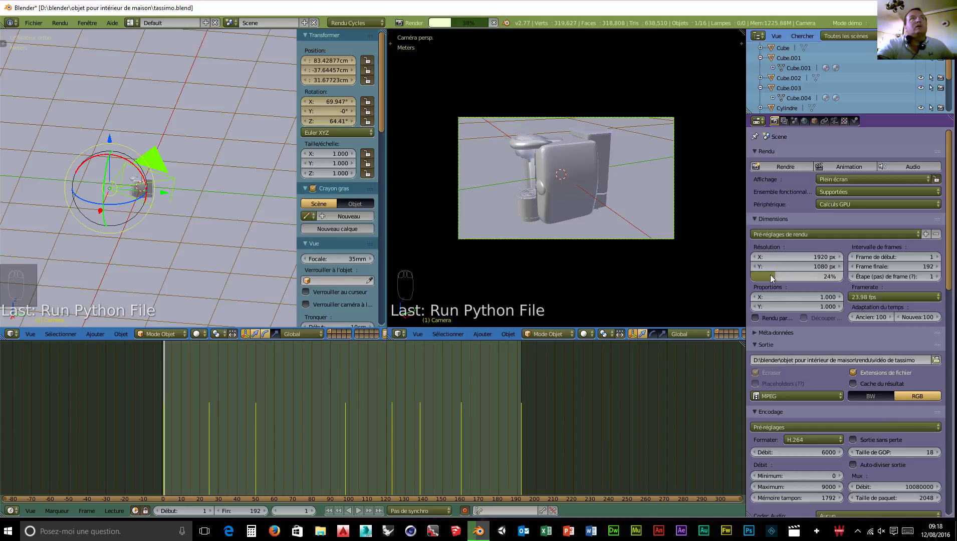
{"action": "left_click", "coordinate": [493, 23]}
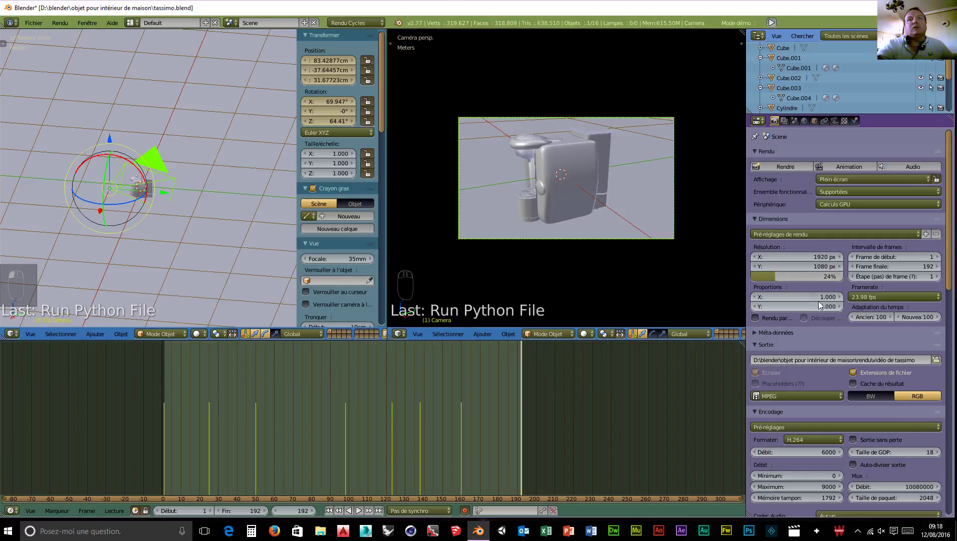
{"action": "key", "text": "KP_2"}
{"action": "left_click", "coordinate": [787, 278]}
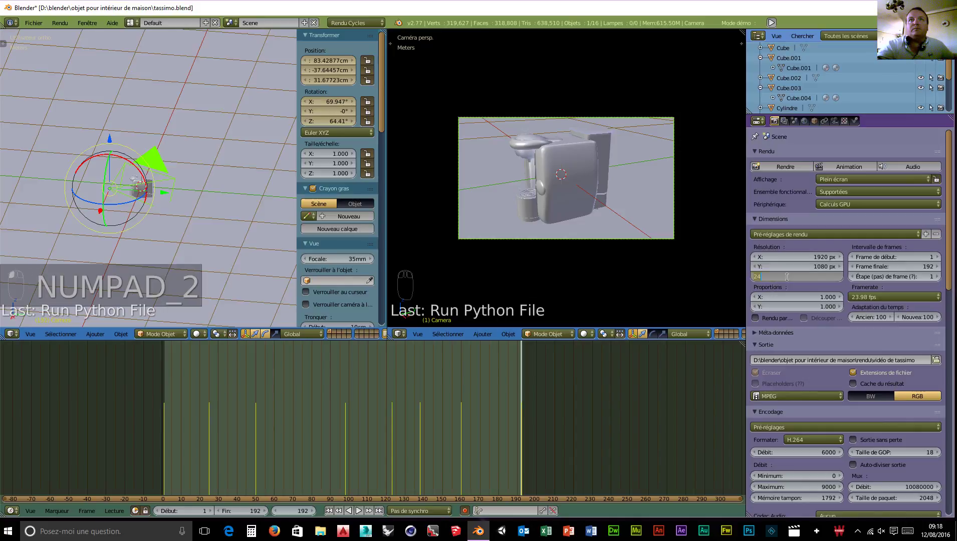
{"action": "type", "text": "25"}
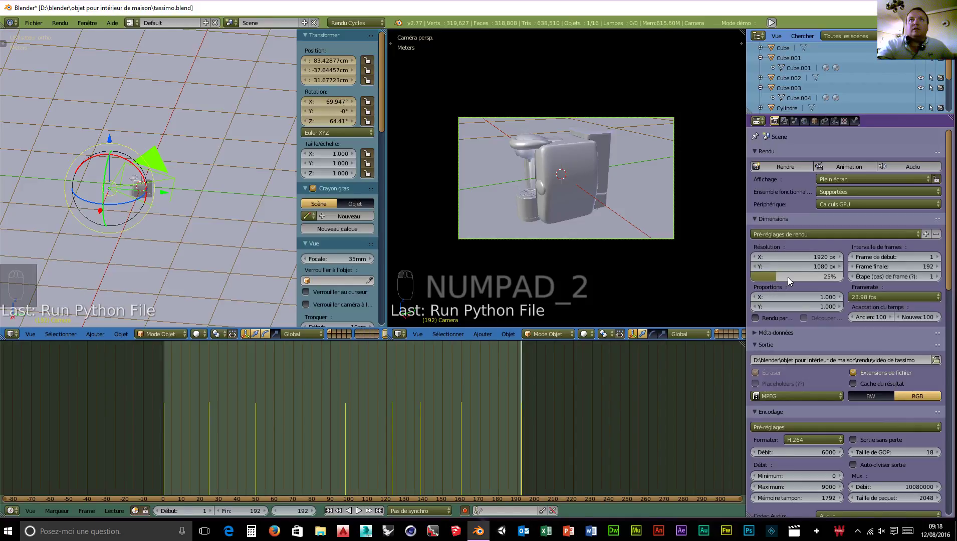
{"action": "key", "text": "Return"}
{"action": "left_click", "coordinate": [839, 166]}
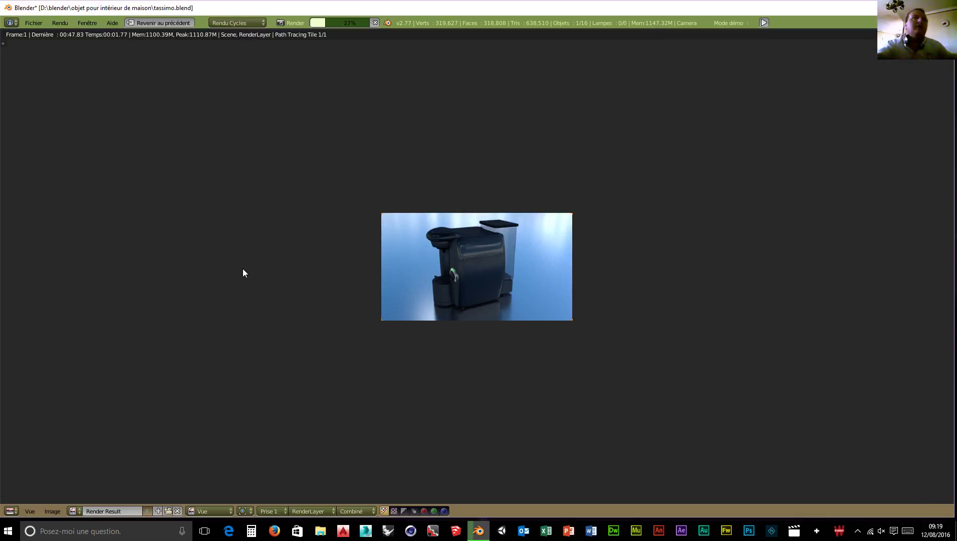
- Stop the render, turn Auto Tile Size back on and restart the animation render
{"action": "left_click", "coordinate": [375, 22]}
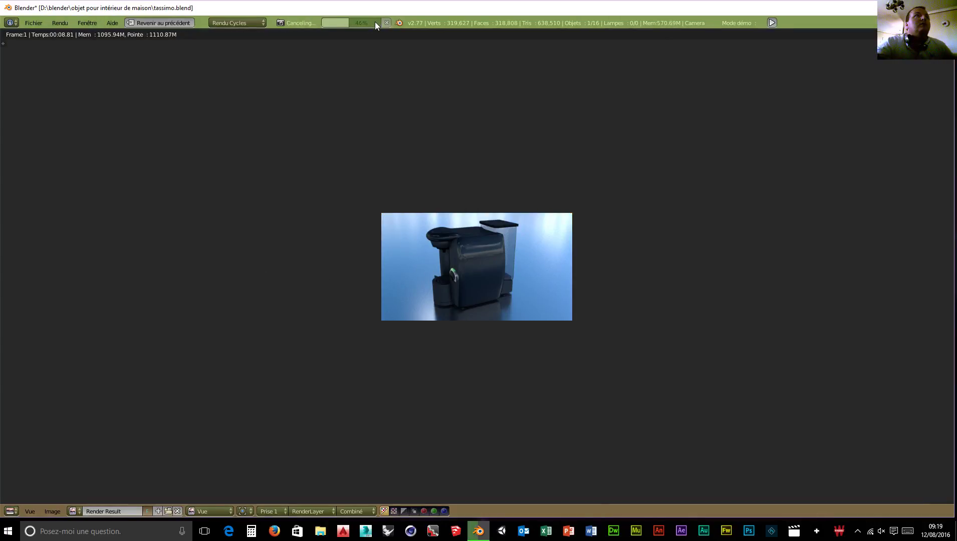
{"action": "left_click", "coordinate": [144, 24]}
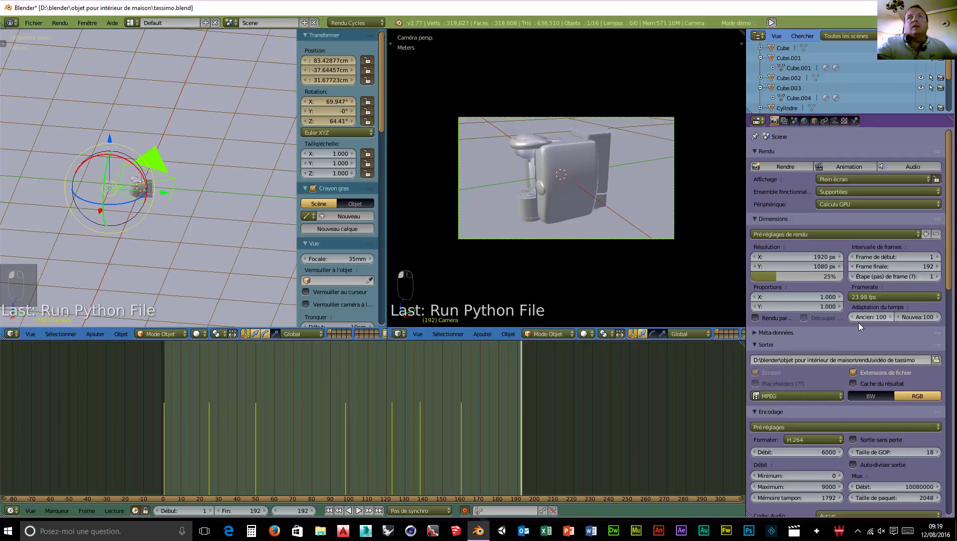
{"action": "scroll", "coordinate": [858, 323], "scroll_direction": "down", "scroll_amount": 20}
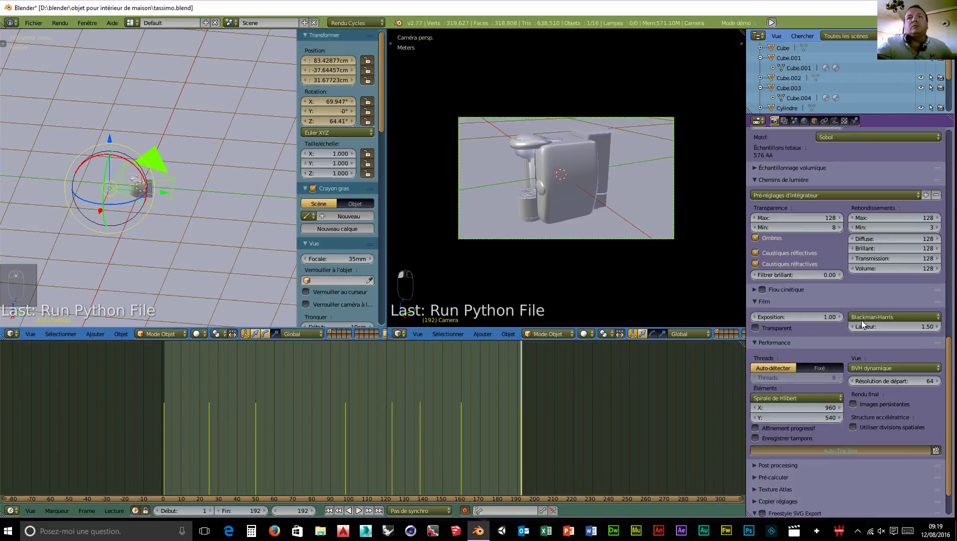
{"action": "scroll", "coordinate": [863, 325], "scroll_direction": "down", "scroll_amount": 3}
{"action": "left_click", "coordinate": [832, 405]}
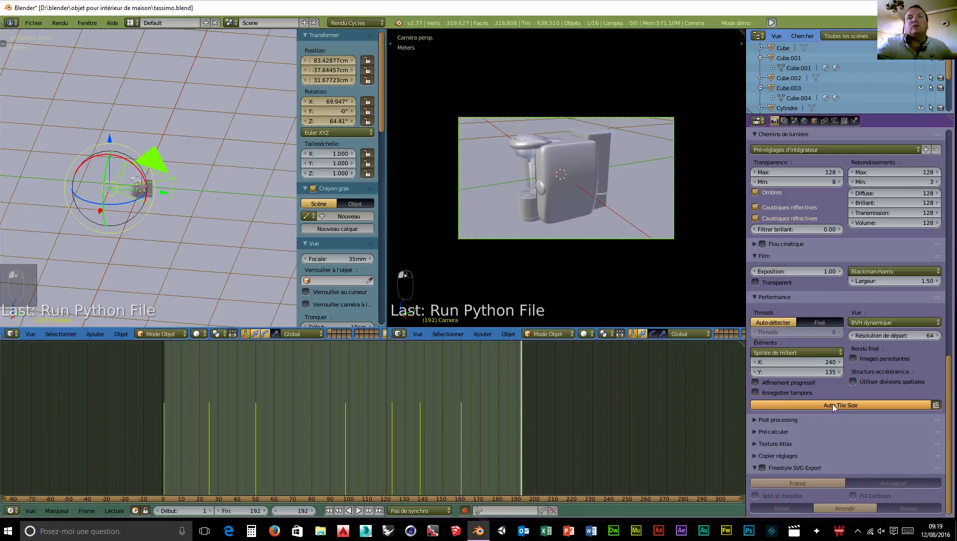
{"action": "scroll", "coordinate": [837, 345], "scroll_direction": "up", "scroll_amount": 20}
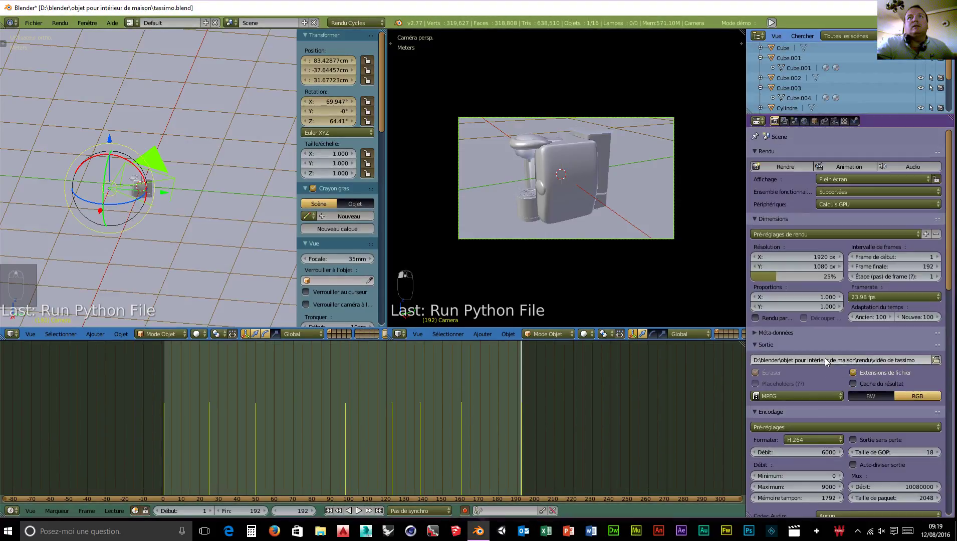
{"action": "left_click", "coordinate": [835, 167]}
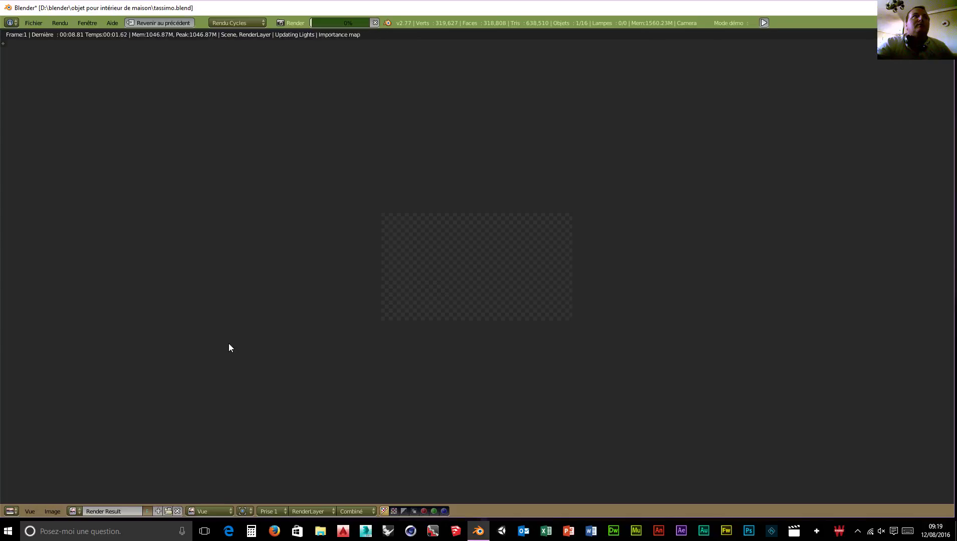
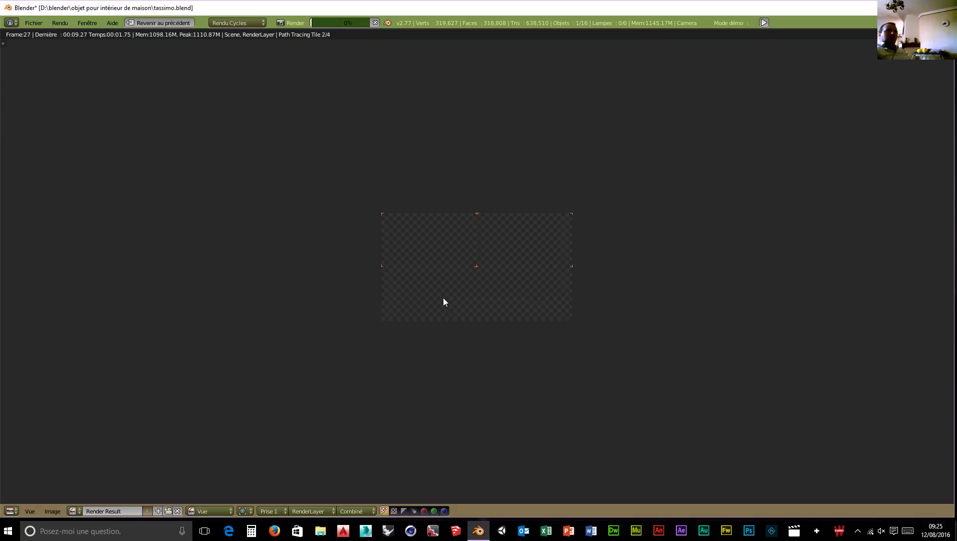
- Leave the full-screen render display and switch the large scene view beside the camera view to the UV/Image editor
{"action": "left_click", "coordinate": [152, 23]}
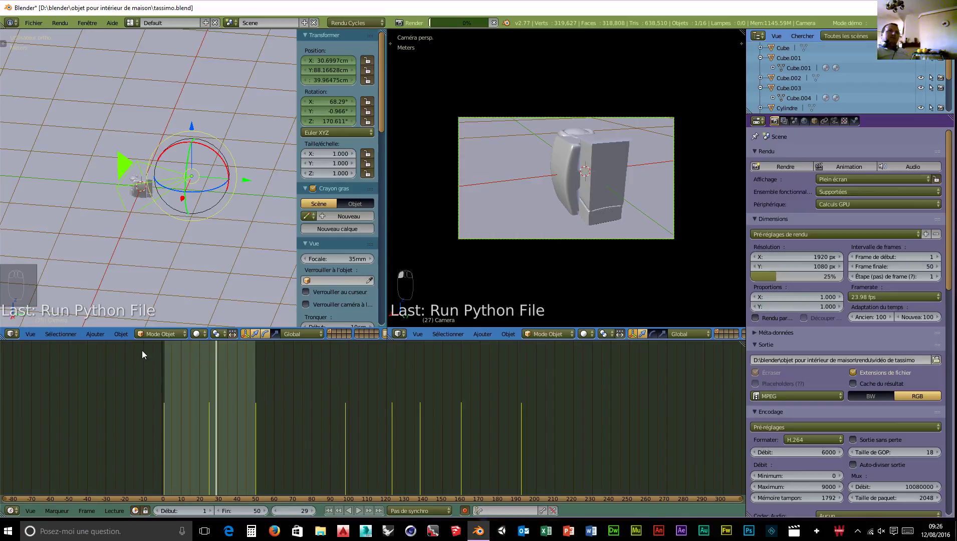
{"action": "left_click", "coordinate": [11, 334]}
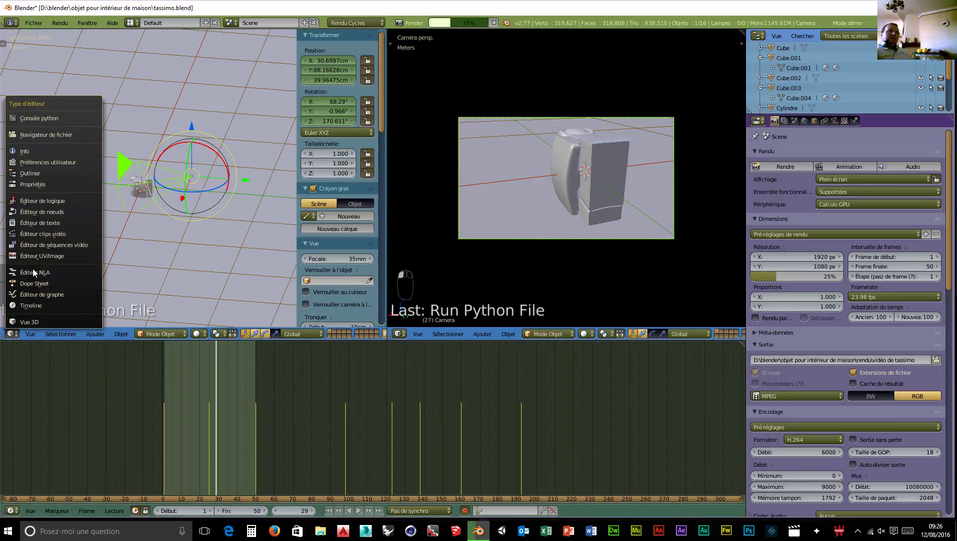
{"action": "left_click", "coordinate": [32, 255]}
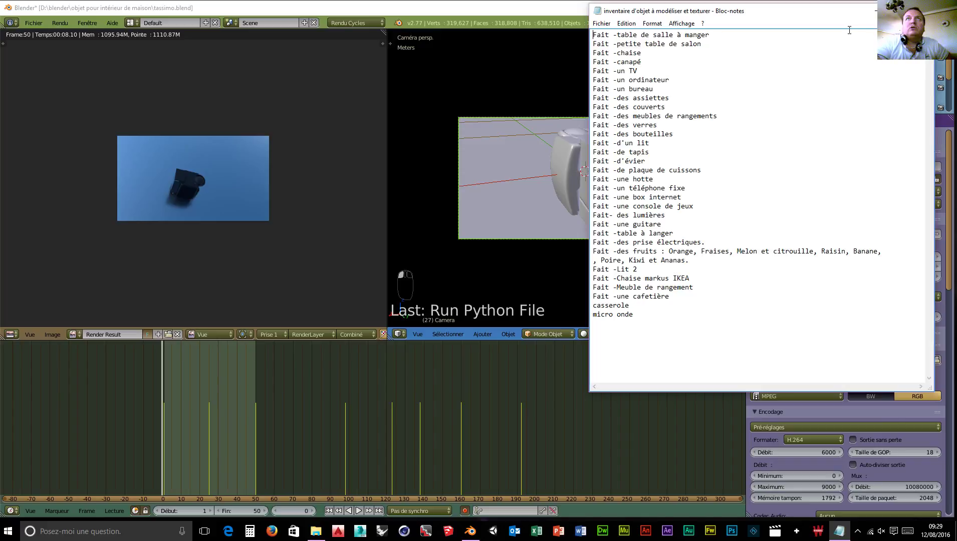
- Close the object inventory text file and choose vidéo de tassimo0001-0050.avi in the rendu folder as the render output file
{"action": "key", "text": "alt+F4"}
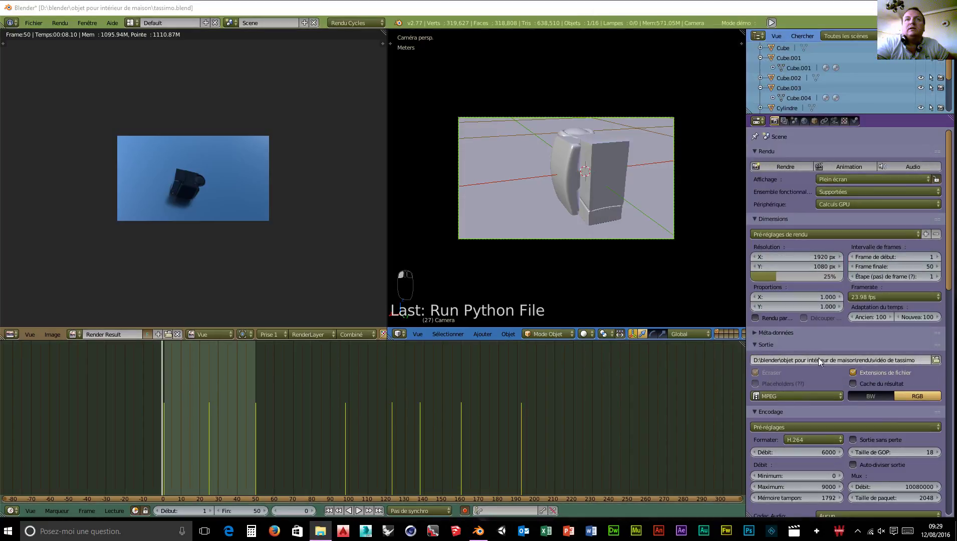
{"action": "left_click", "coordinate": [935, 361]}
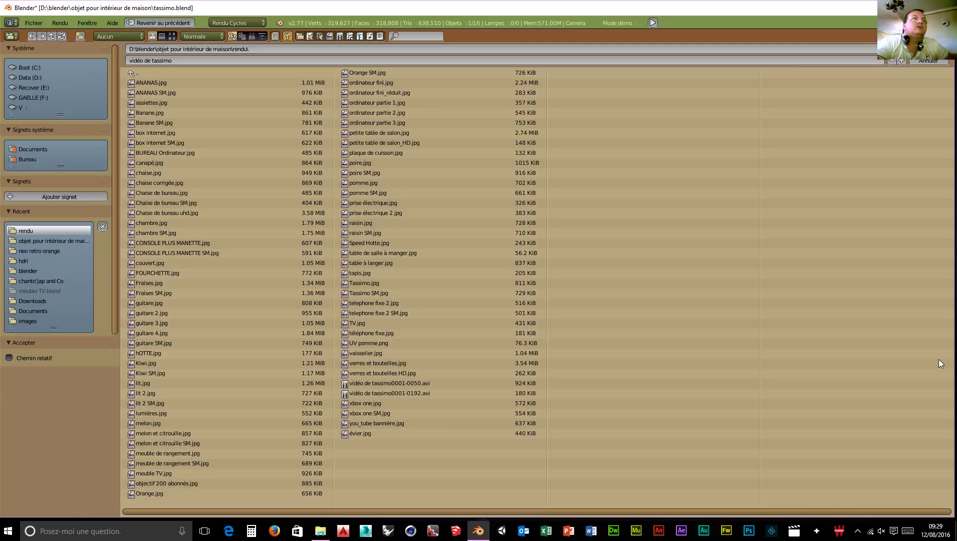
{"action": "double_click", "coordinate": [399, 383]}
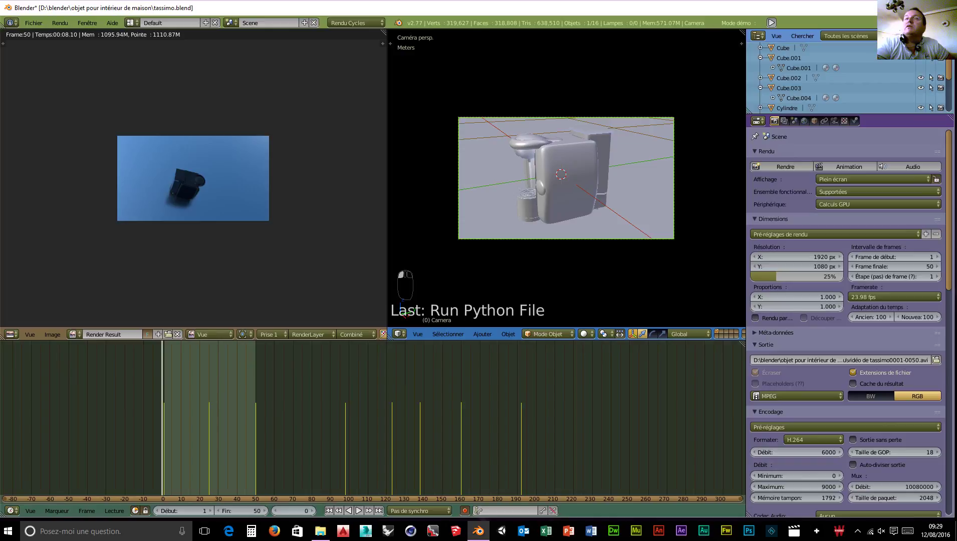
- Copy the render output path and use it in File Explorer to open vidéo de tassimo0001-0050.avi
{"action": "left_click", "coordinate": [907, 360]}
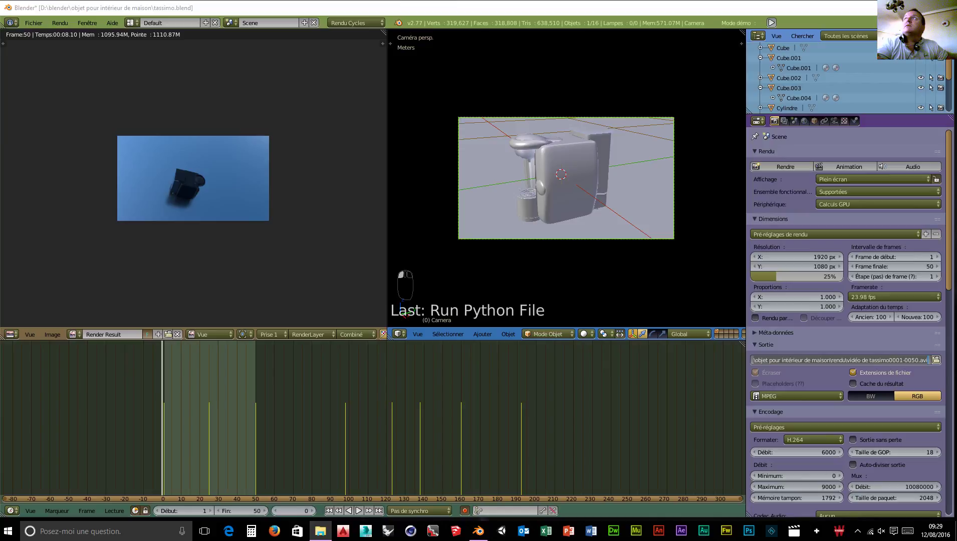
{"action": "left_click_drag", "start_coordinate": [384, 0], "coordinate": [477, 46]}
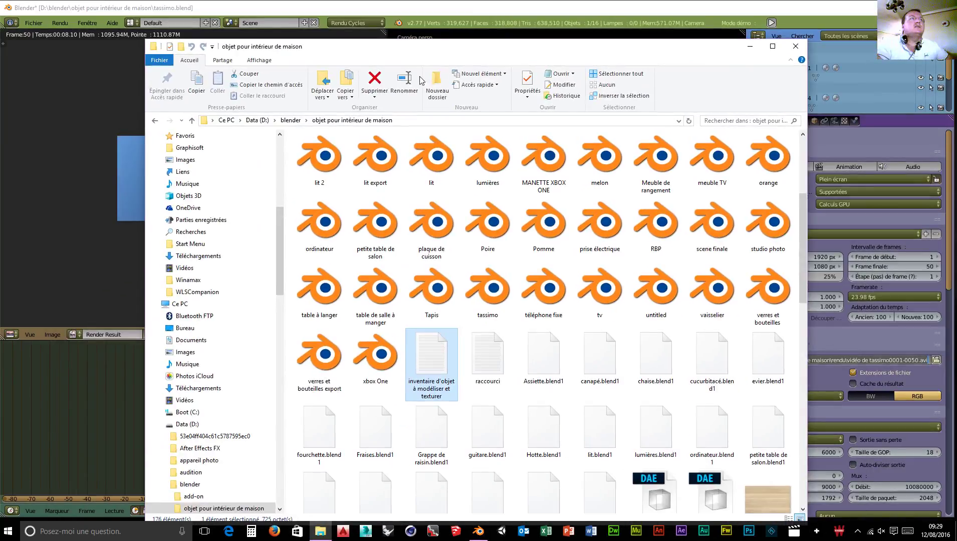
{"action": "left_click", "coordinate": [400, 122]}
{"action": "type", "text": "D:\\blender\\objet pour intérieur de maison\\rendu\\vidéo de tassimo0001-0050.avi"}
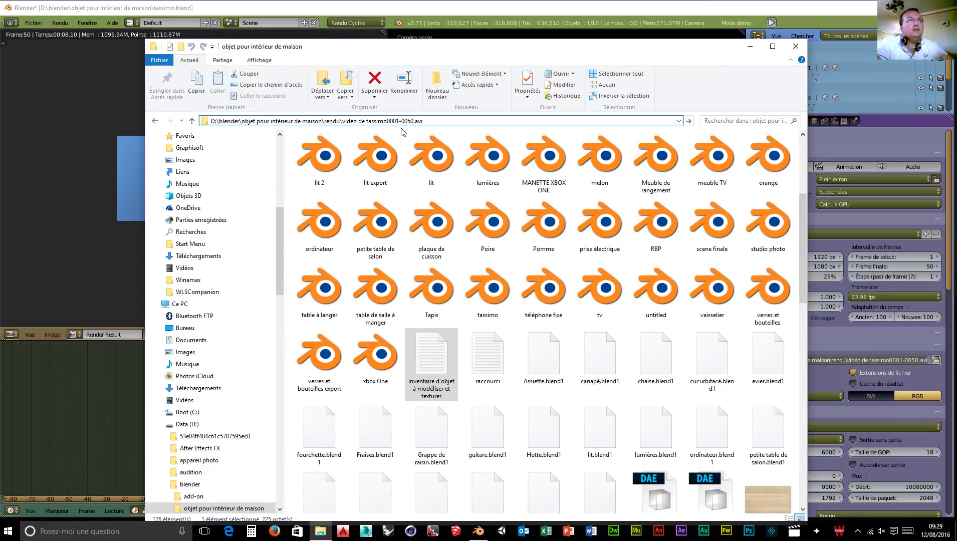
{"action": "key", "text": "Return"}
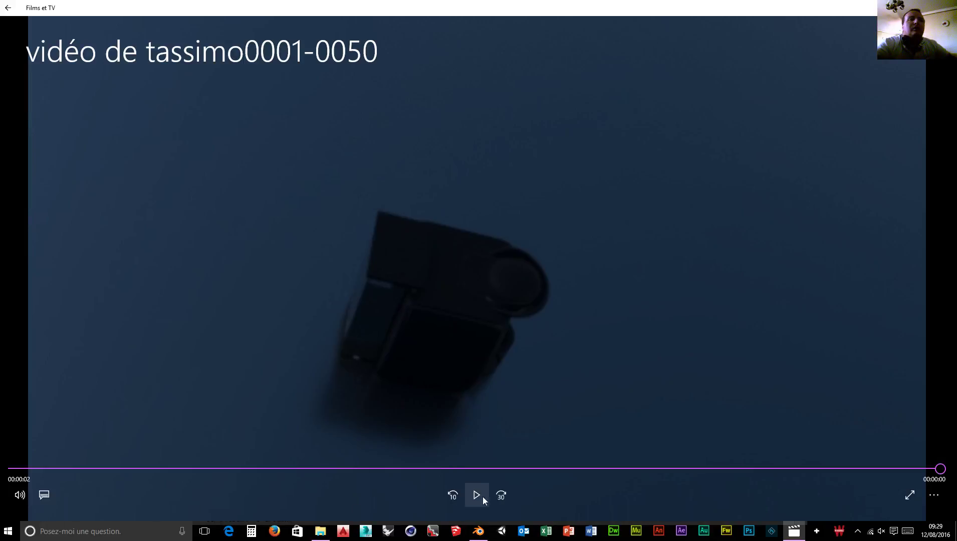
- Try the video's full-screen view, then shrink the Films et TV player to a small window over the file explorer
{"action": "left_click", "coordinate": [913, 496]}
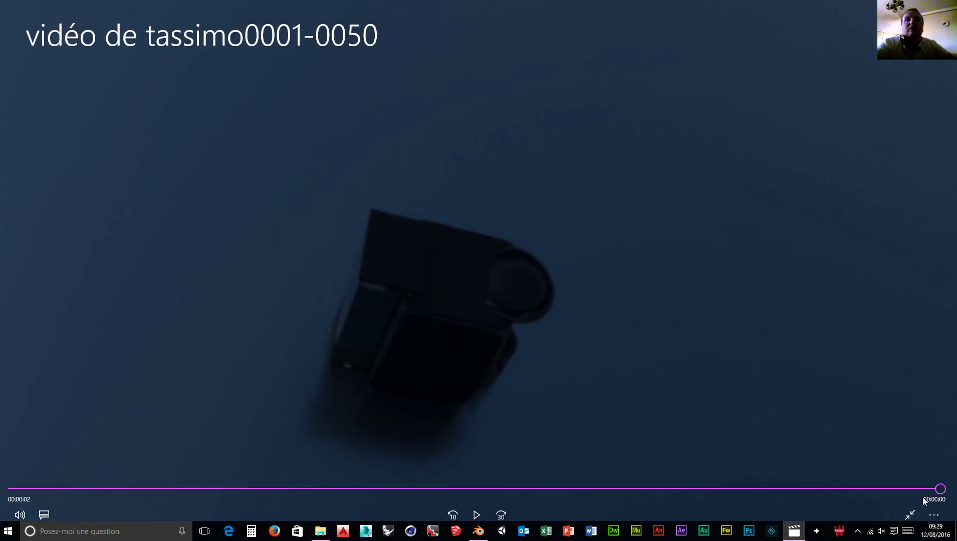
{"action": "left_click", "coordinate": [913, 513]}
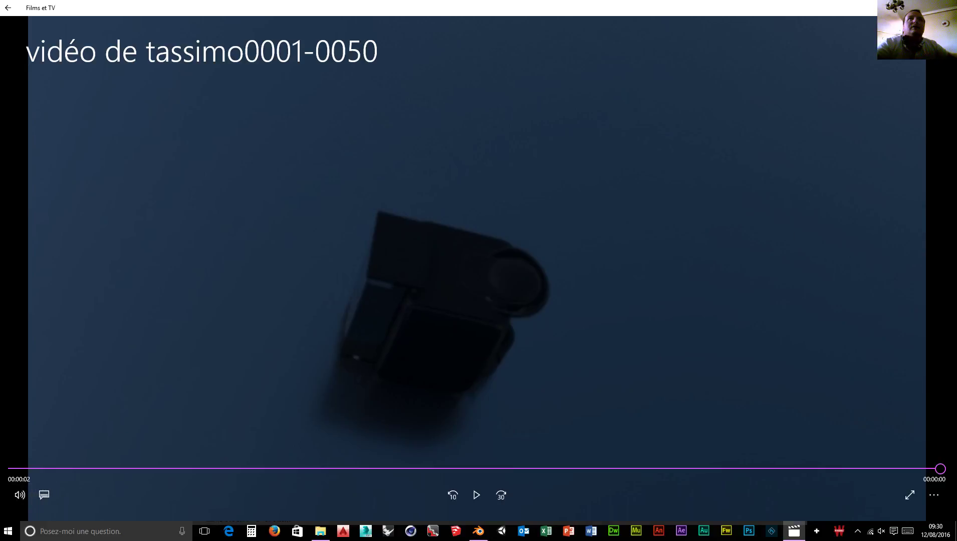
{"action": "left_click", "coordinate": [911, 8]}
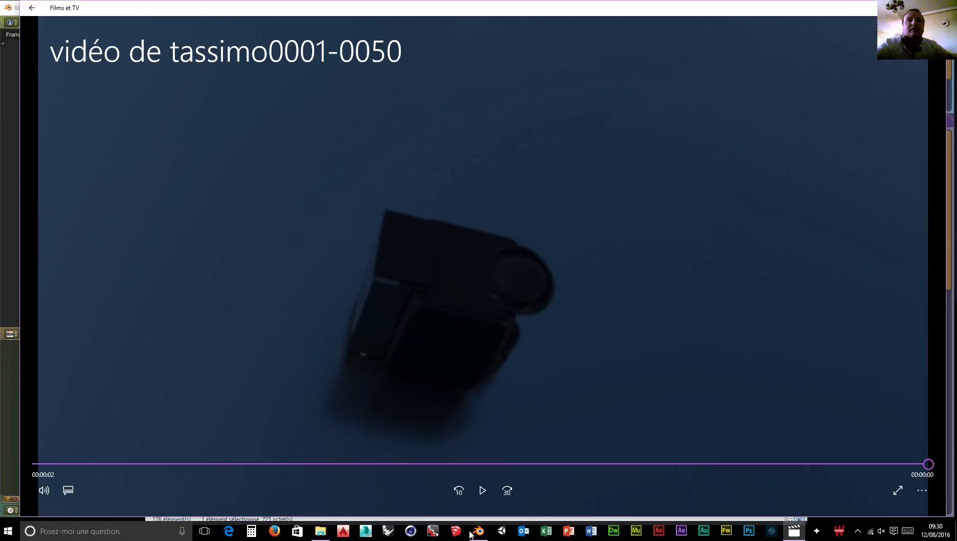
{"action": "left_click", "coordinate": [922, 491]}
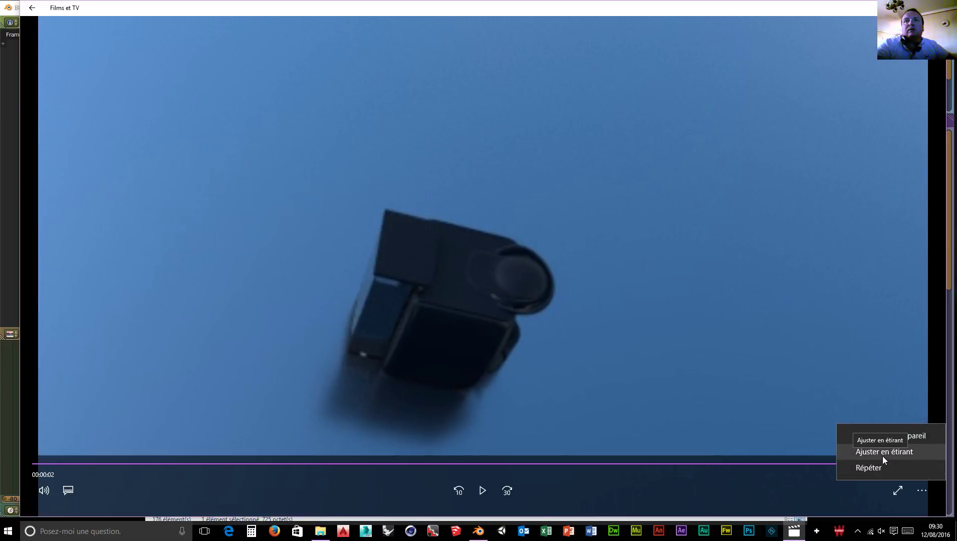
{"action": "left_click", "coordinate": [480, 375]}
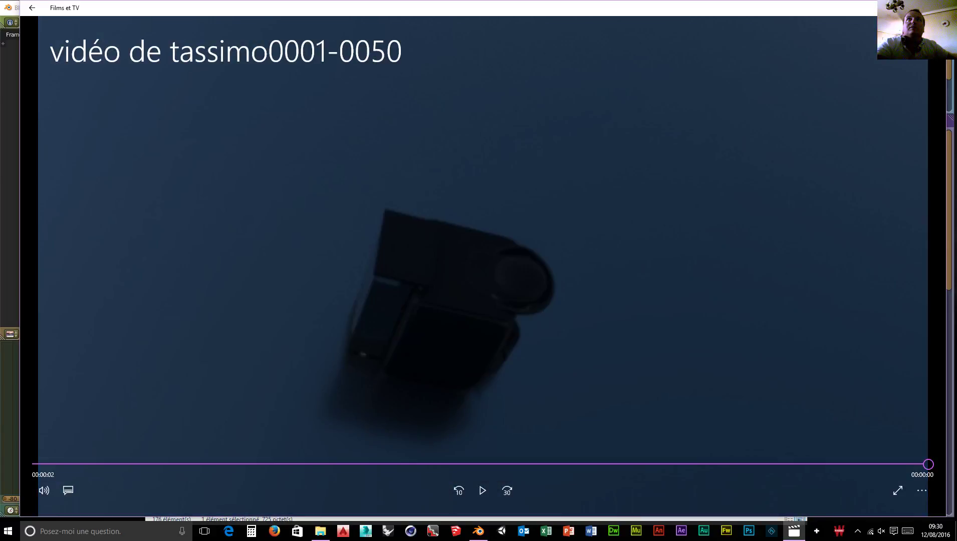
{"action": "left_click_drag", "start_coordinate": [945, 234], "coordinate": [409, 234]}
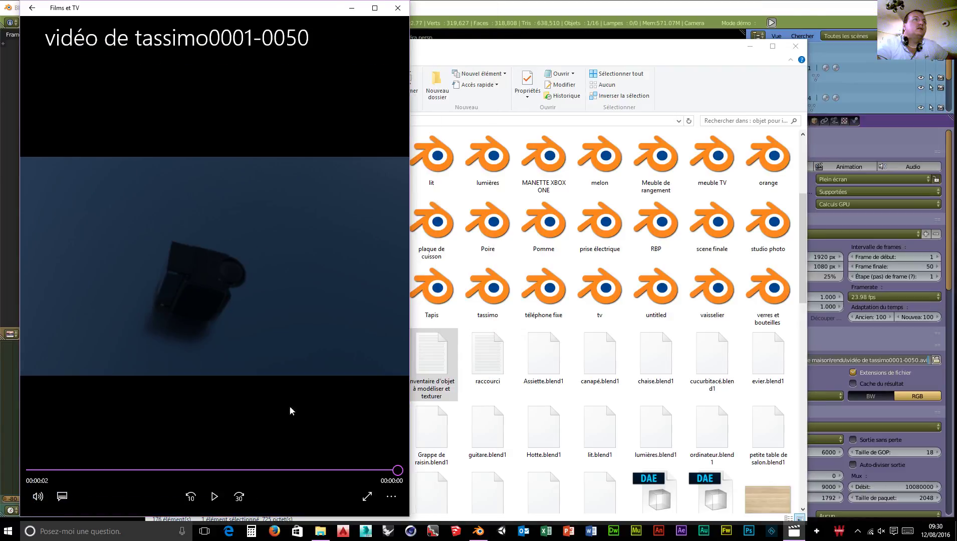
{"action": "left_click_drag", "start_coordinate": [178, 7], "coordinate": [184, 186]}
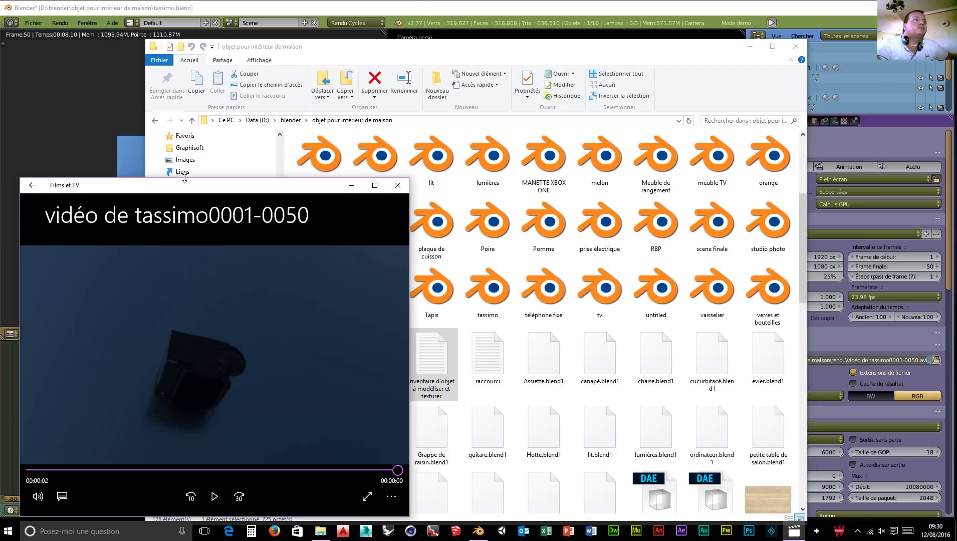
{"action": "left_click_drag", "start_coordinate": [255, 224], "coordinate": [485, 77]}
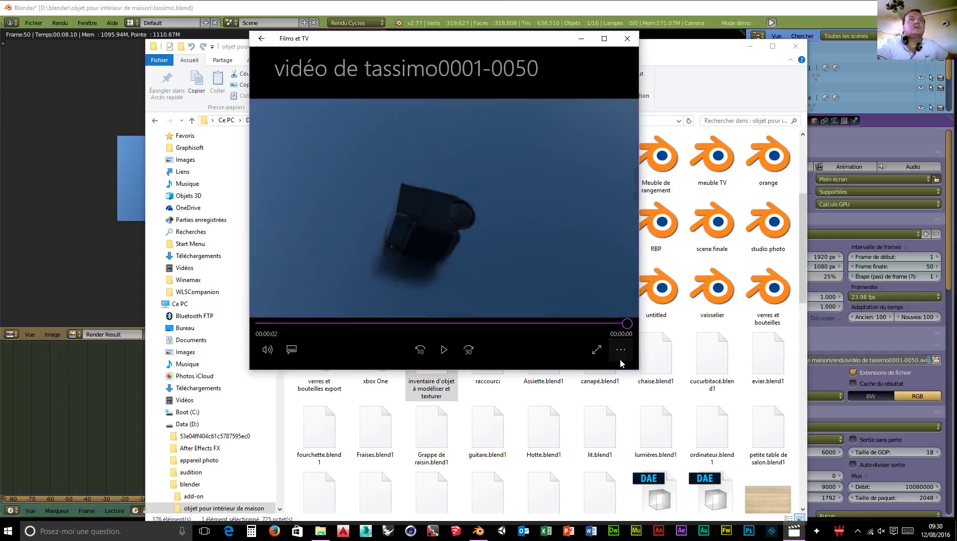
{"action": "left_click_drag", "start_coordinate": [639, 370], "coordinate": [499, 277]}
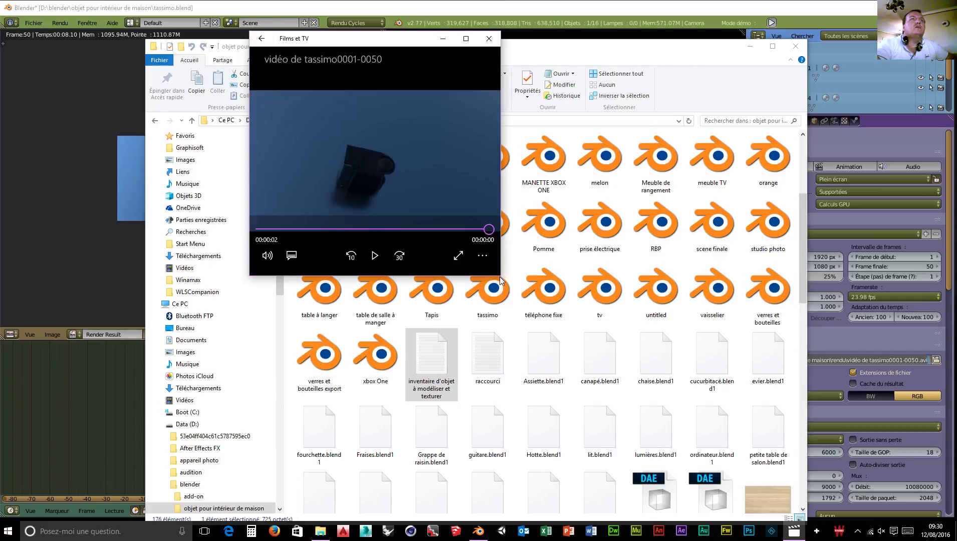
- Replay the rendered Tassimo video several times to check it, then close the player and File Explorer
{"action": "left_click", "coordinate": [374, 256]}
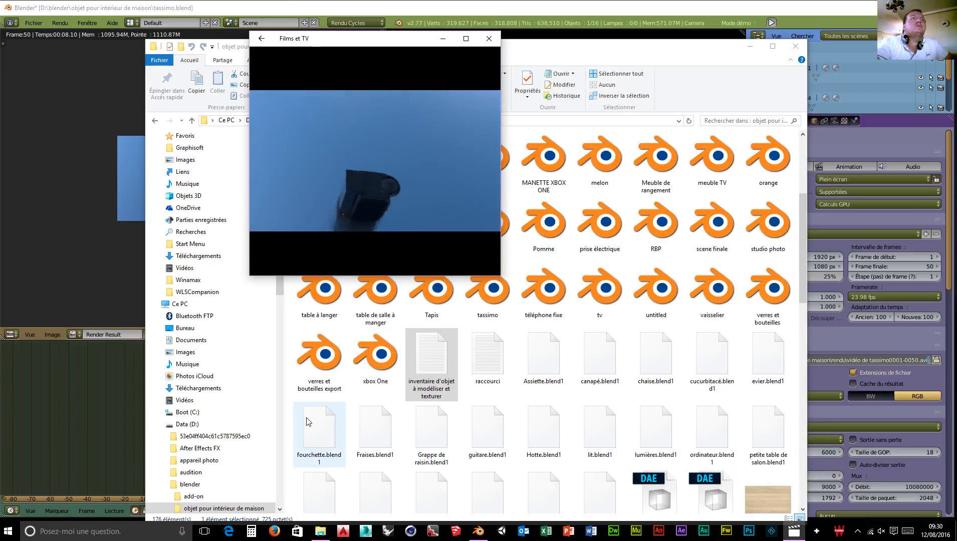
{"action": "left_click", "coordinate": [375, 256]}
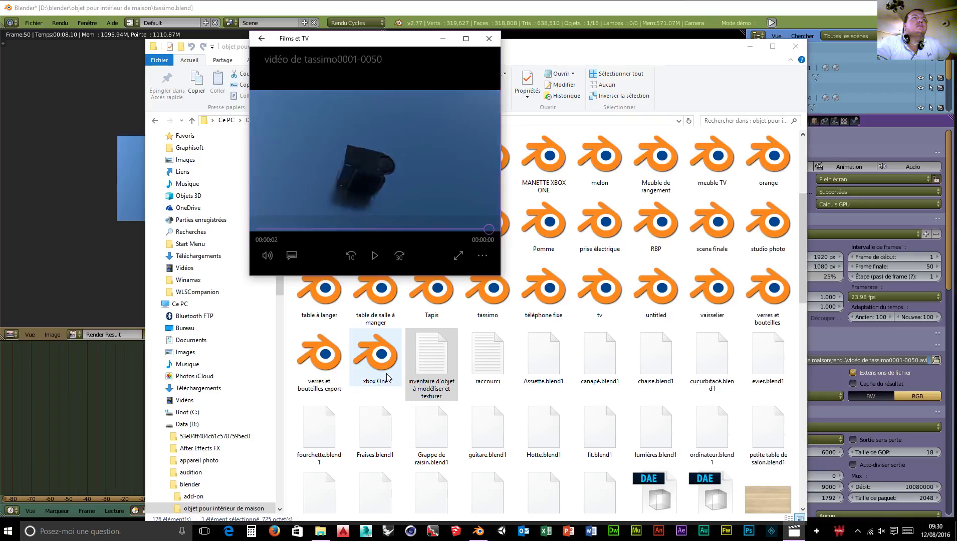
{"action": "left_click", "coordinate": [375, 257]}
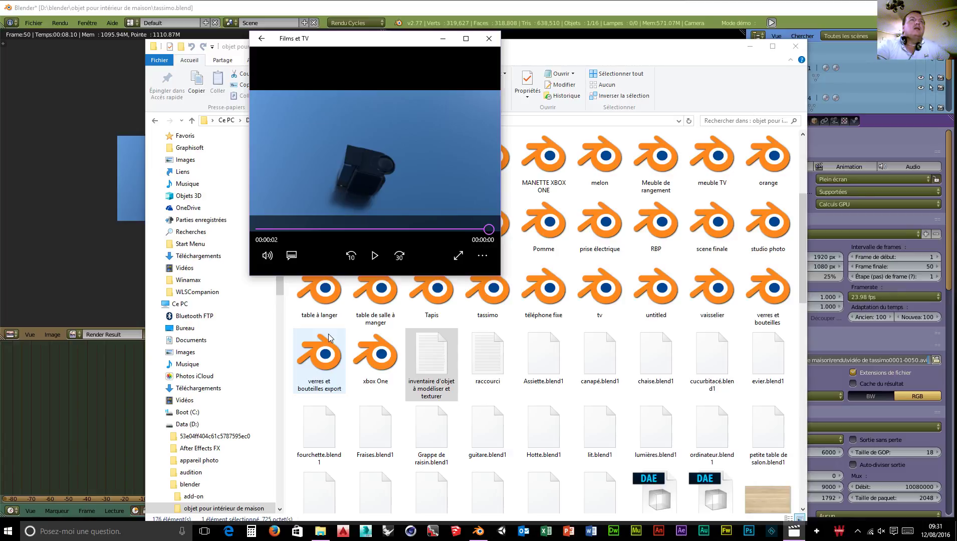
{"action": "left_click", "coordinate": [373, 255]}
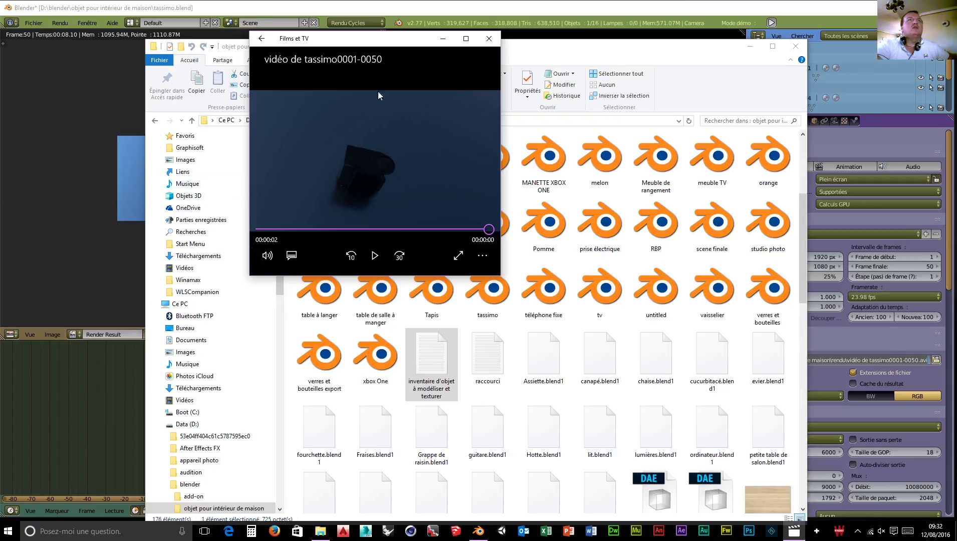
{"action": "left_click", "coordinate": [490, 39]}
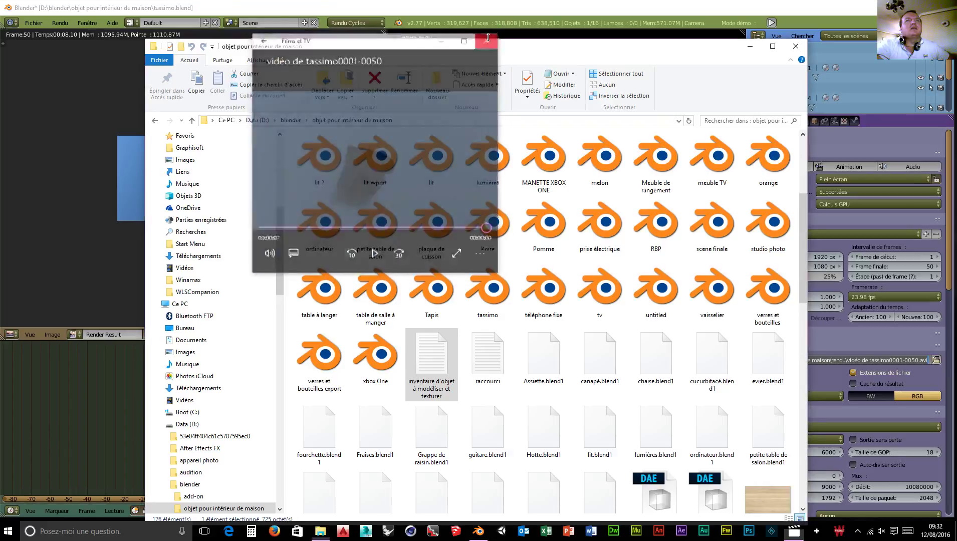
{"action": "left_click", "coordinate": [795, 46]}
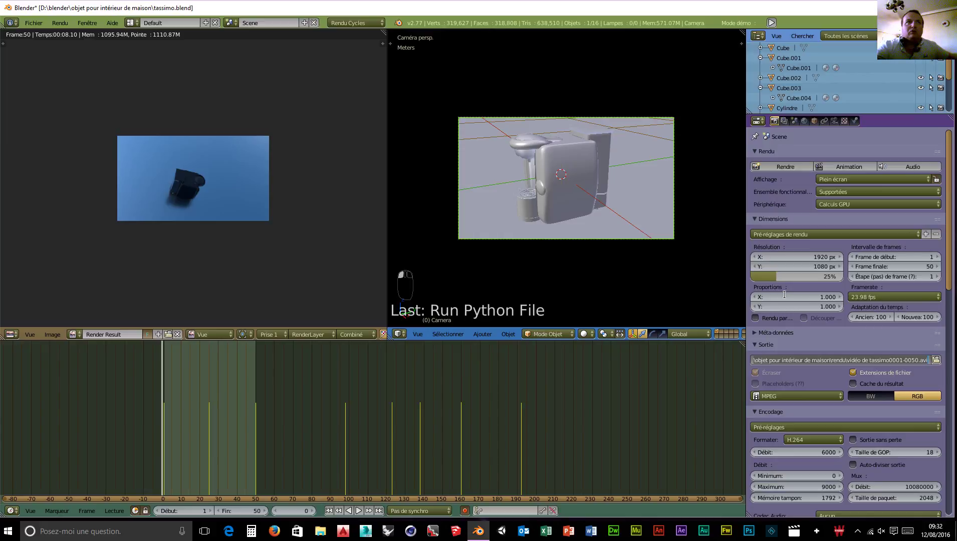
- Switch the timeline area to the node editor and show the object material nodes of the coffee machine body, Cube.001
{"action": "left_click", "coordinate": [16, 512]}
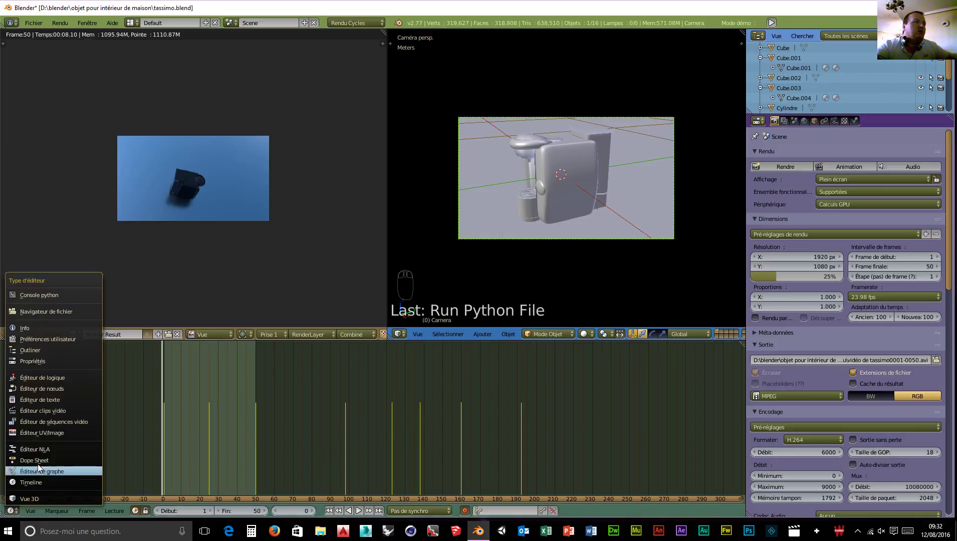
{"action": "left_click", "coordinate": [37, 389]}
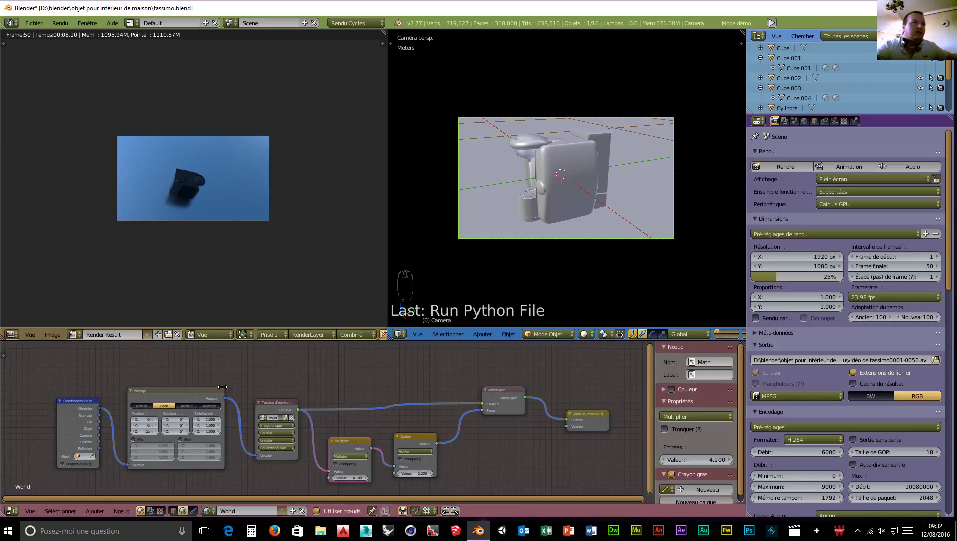
{"action": "key", "text": "shift+a"}
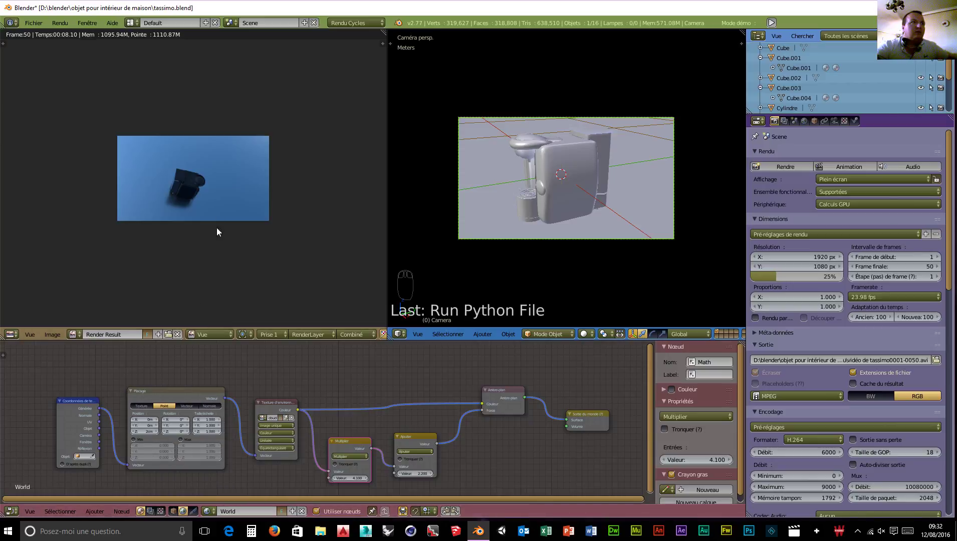
{"action": "left_click", "coordinate": [173, 511]}
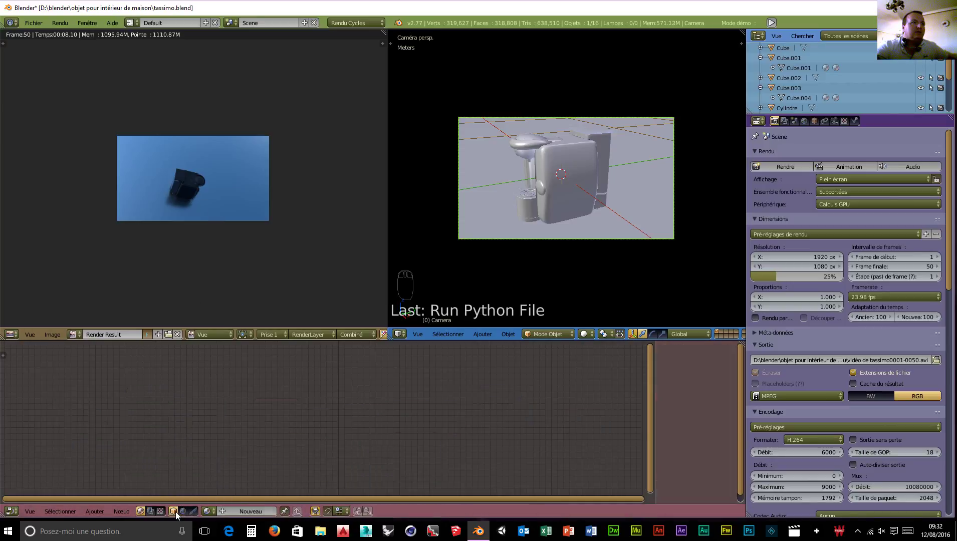
{"action": "left_click", "coordinate": [247, 509]}
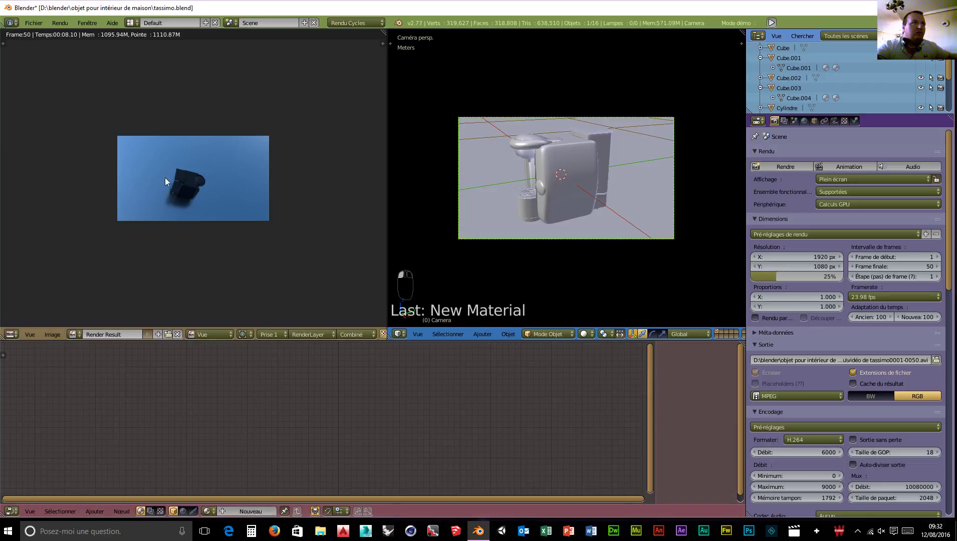
{"action": "right_click", "coordinate": [545, 179]}
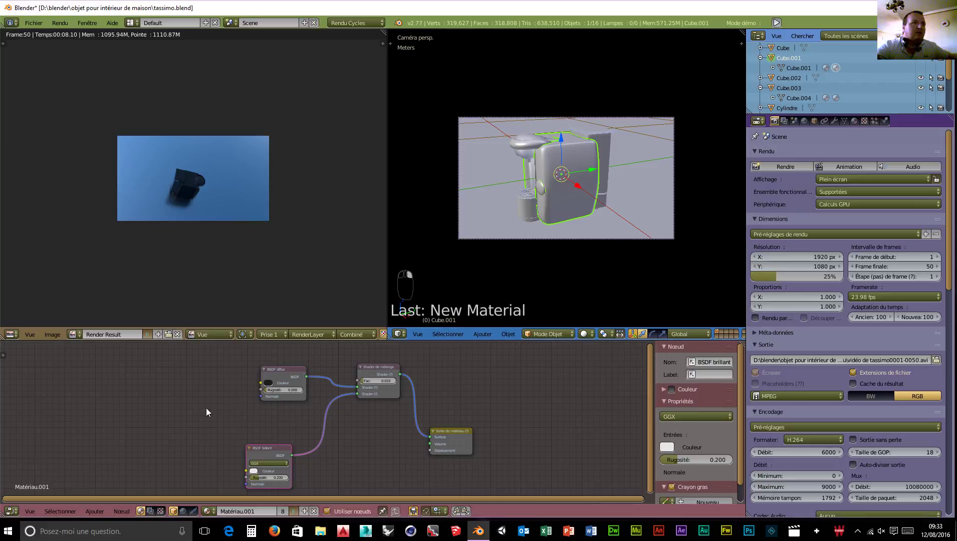
- Examine the node categories available to add to the material, including Groupe, without adding a node
{"action": "key", "text": "shift+a"}
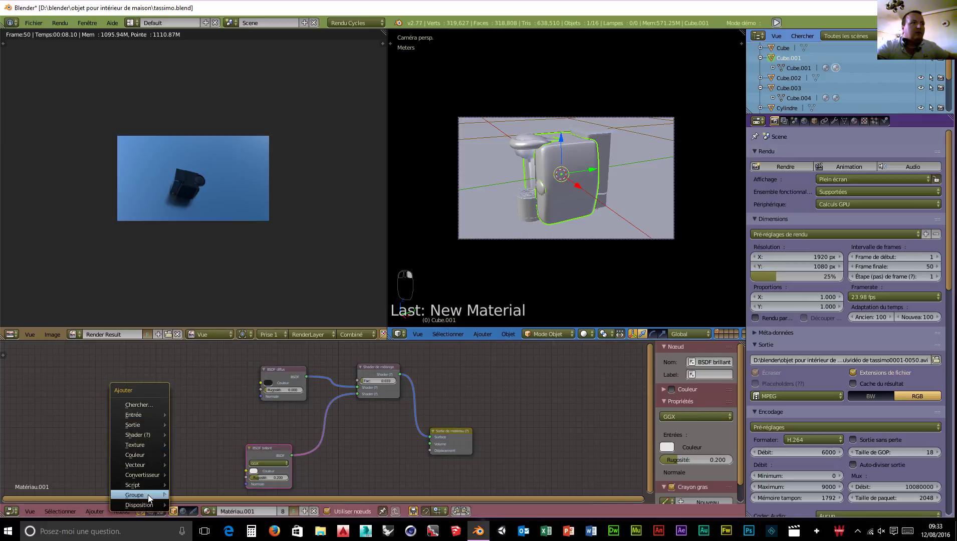
{"action": "mouse_move", "coordinate": [149, 495]}
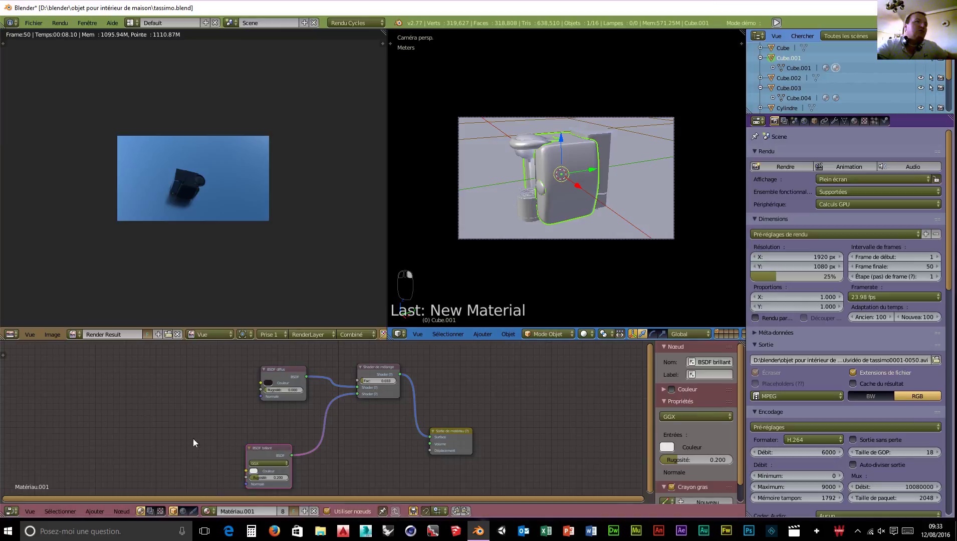
{"action": "key", "text": "shift+a"}
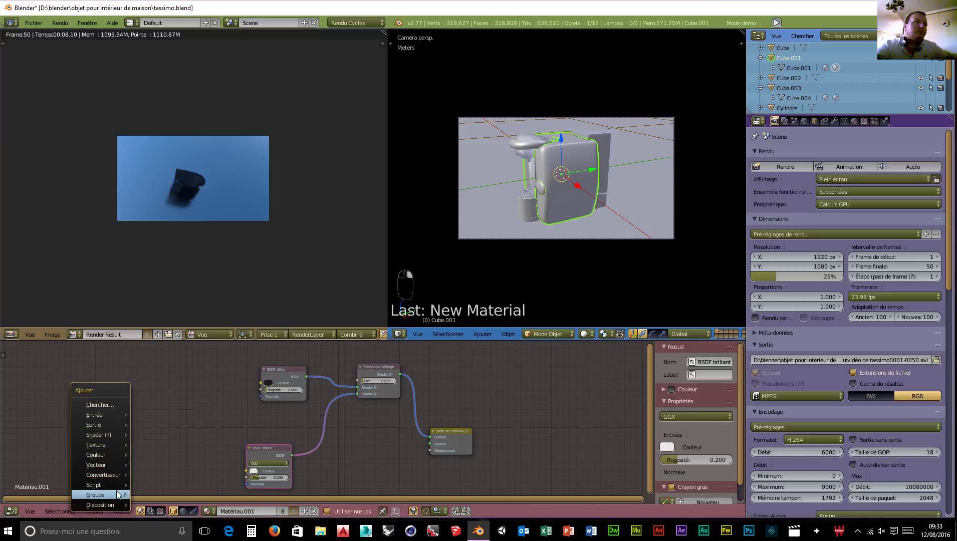
{"action": "mouse_move", "coordinate": [100, 495]}
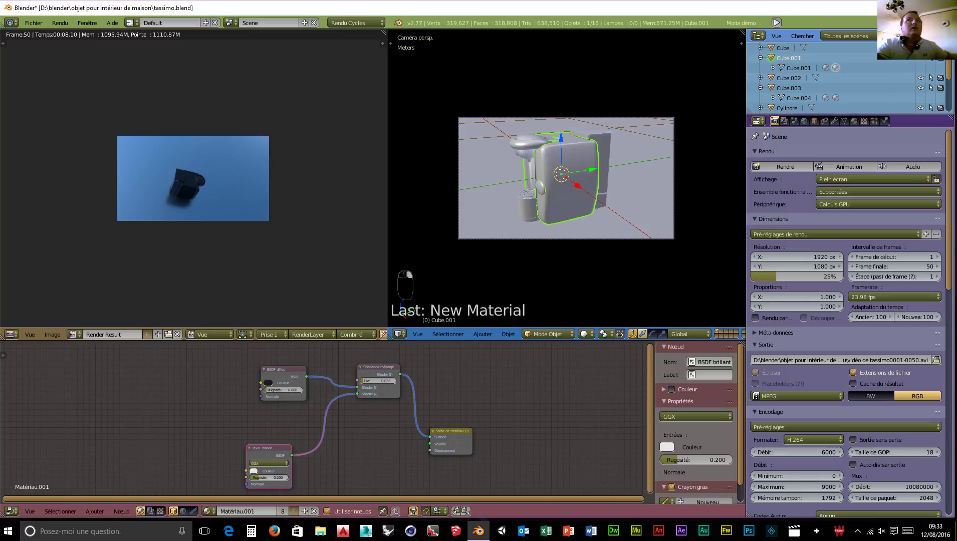
- Quit Blender without saving the changes to tassimo.blend
{"action": "left_click", "coordinate": [944, 7]}
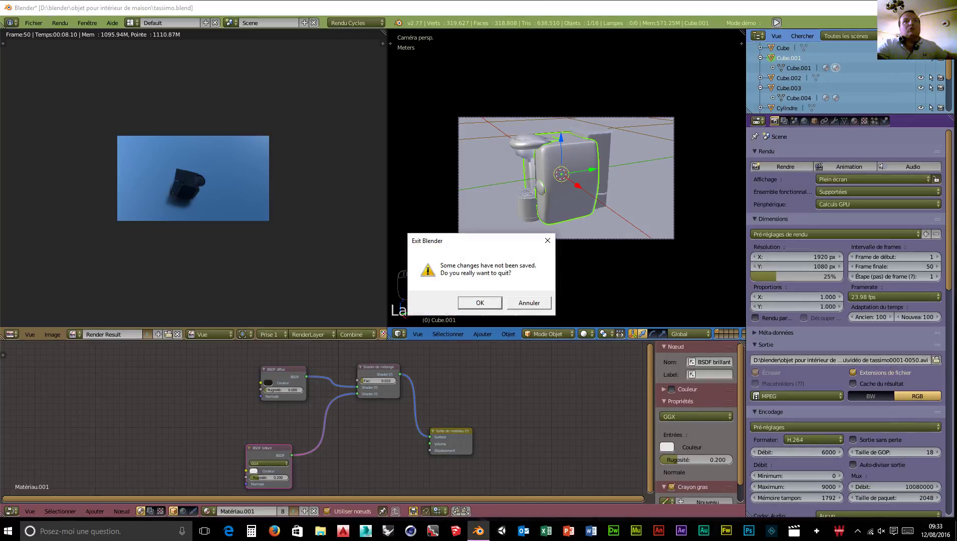
{"action": "left_click", "coordinate": [480, 303]}
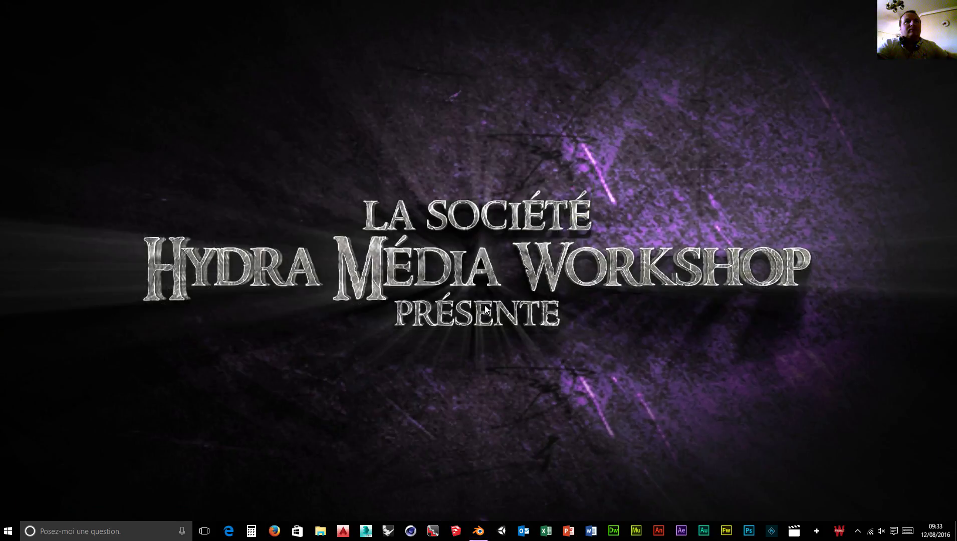